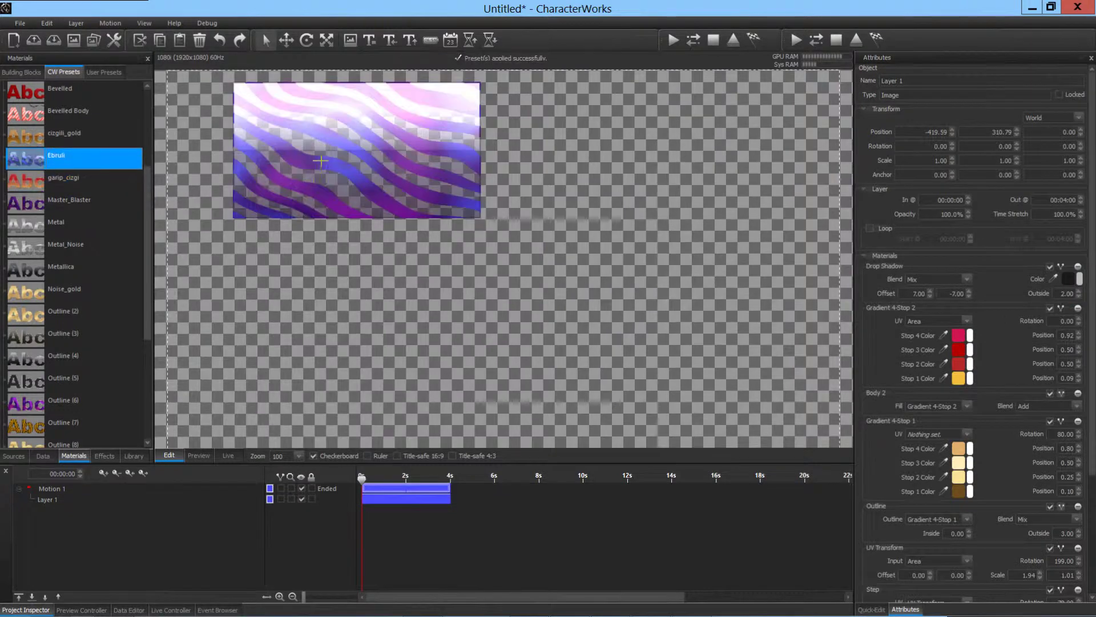
Step: Apply the Bevelled Body preset to the rectangle and add a text layer reading "TEXT" below it, about 717 by 255
{"action": "left_click_drag", "start_coordinate": [86, 114], "coordinate": [332, 163]}
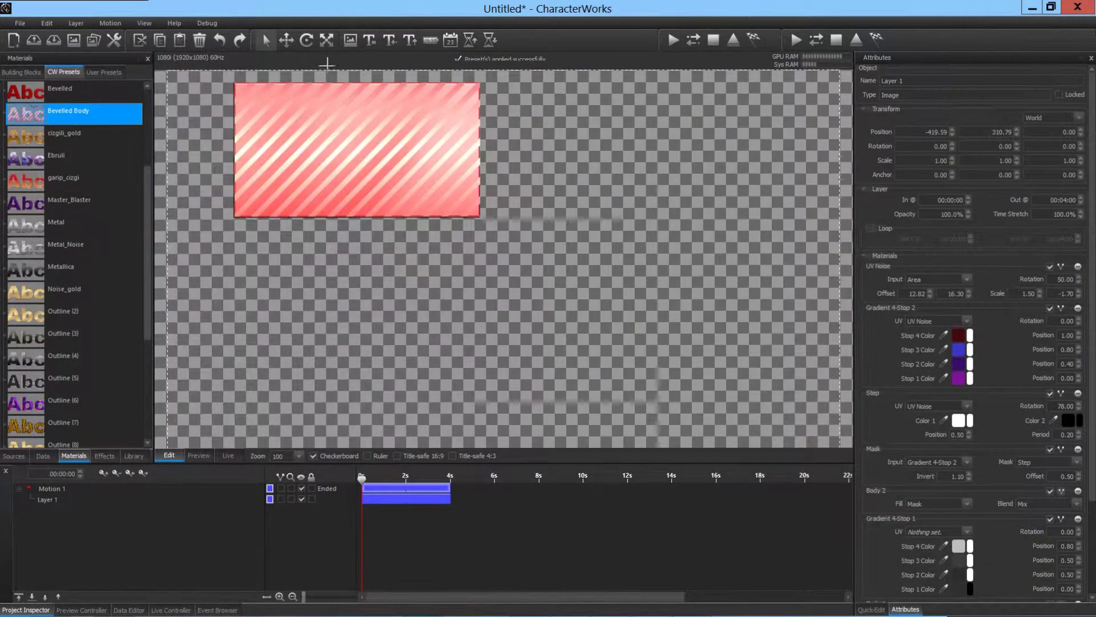
{"action": "left_click", "coordinate": [368, 41]}
{"action": "left_click_drag", "start_coordinate": [230, 235], "coordinate": [481, 333]}
{"action": "type", "text": "TEXT"}
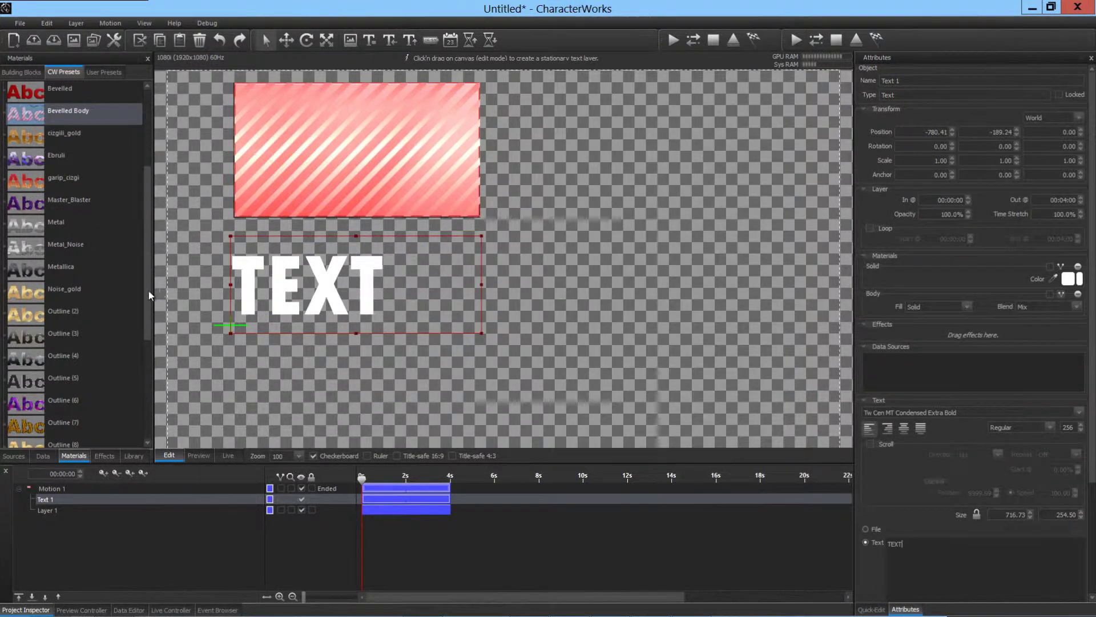
Step: Apply the Master_Blaster preset to TEXT, narrow its text box and position it centrally over the striped rectangle
{"action": "scroll", "coordinate": [149, 280], "scroll_direction": "up", "scroll_amount": 2}
{"action": "left_click_drag", "start_coordinate": [76, 255], "coordinate": [285, 156]}
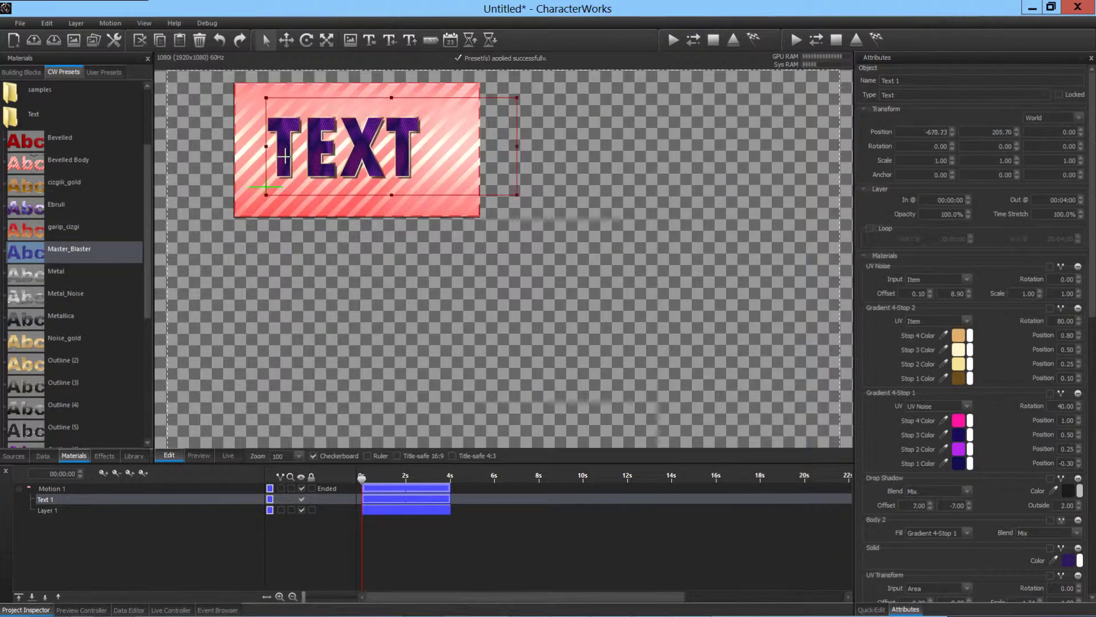
{"action": "left_click_drag", "start_coordinate": [517, 149], "coordinate": [439, 151]}
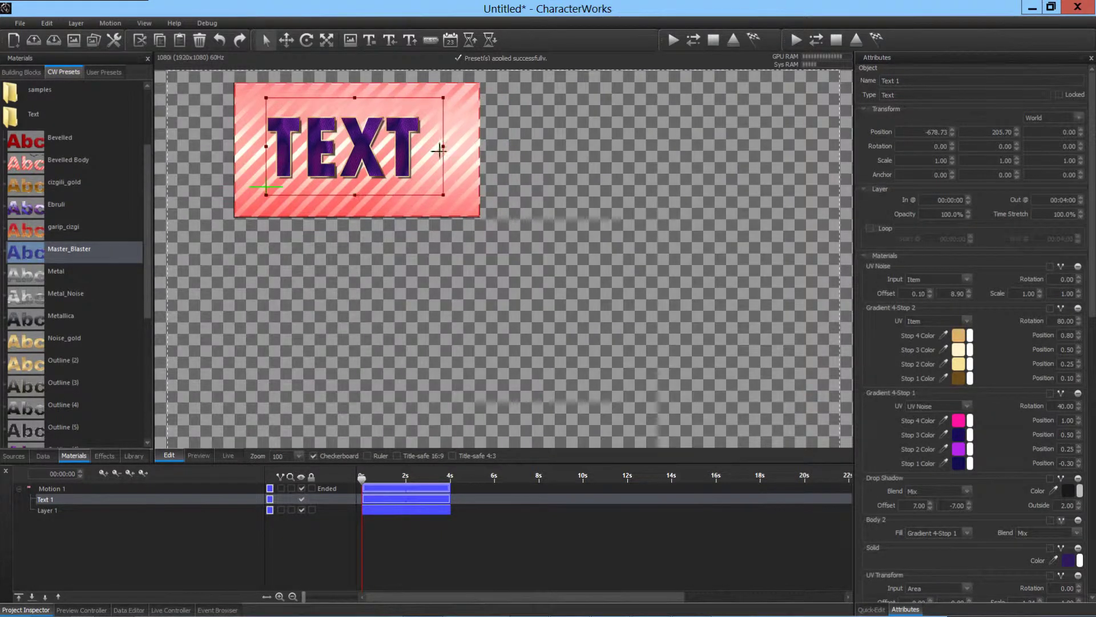
{"action": "left_click_drag", "start_coordinate": [145, 290], "coordinate": [147, 386]}
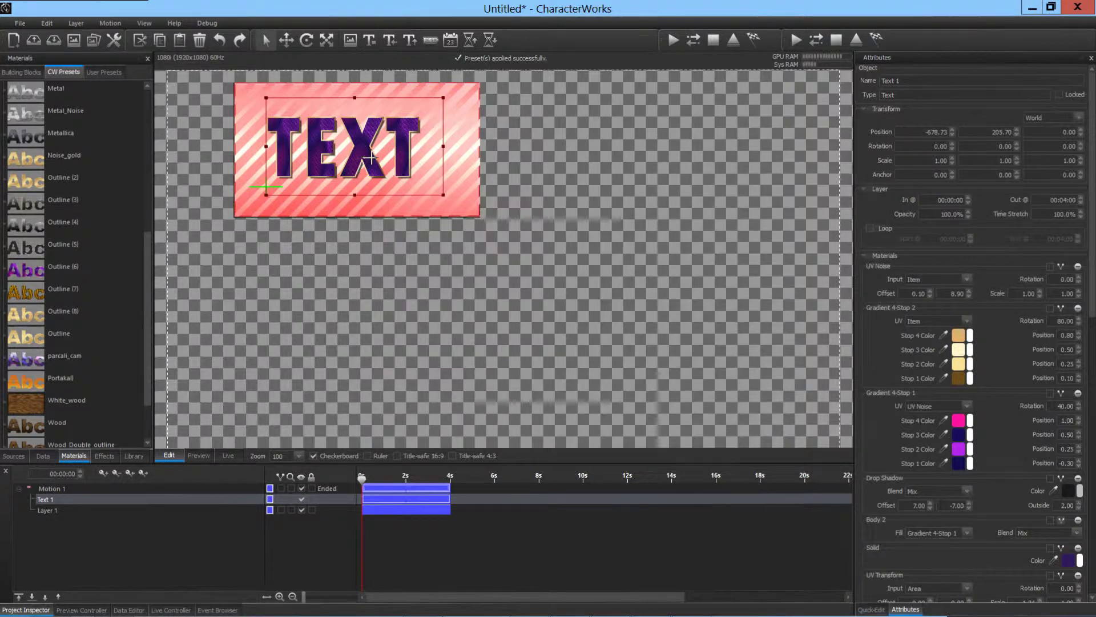
{"action": "left_click_drag", "start_coordinate": [371, 157], "coordinate": [379, 162]}
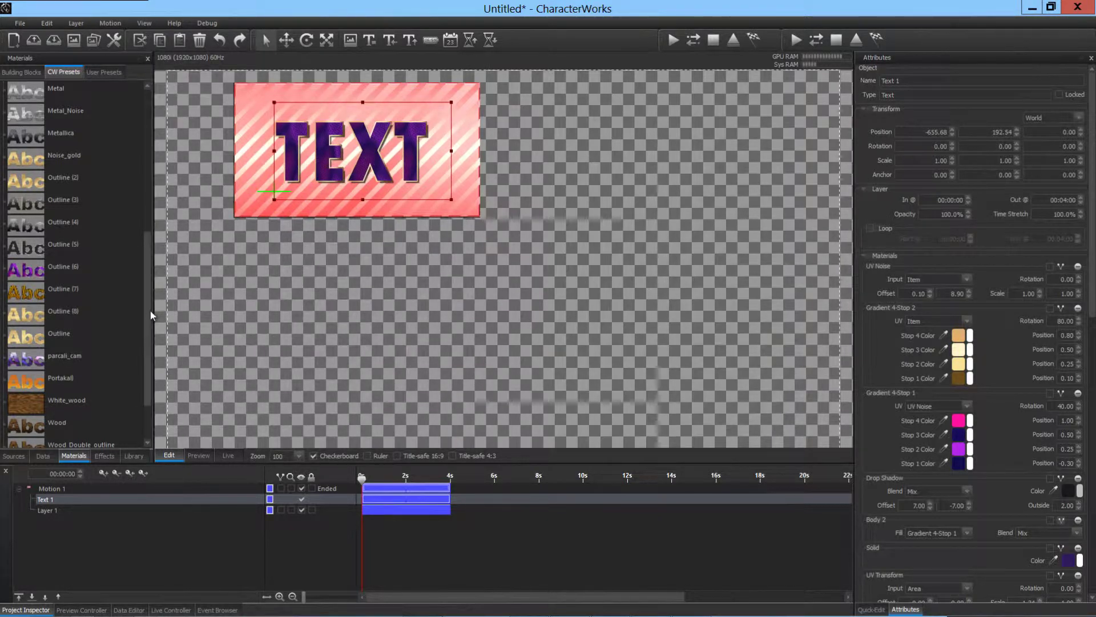
Step: Show the material building blocks and draw a solid image layer about 704 by 369 below the striped rectangle
{"action": "left_click", "coordinate": [22, 72]}
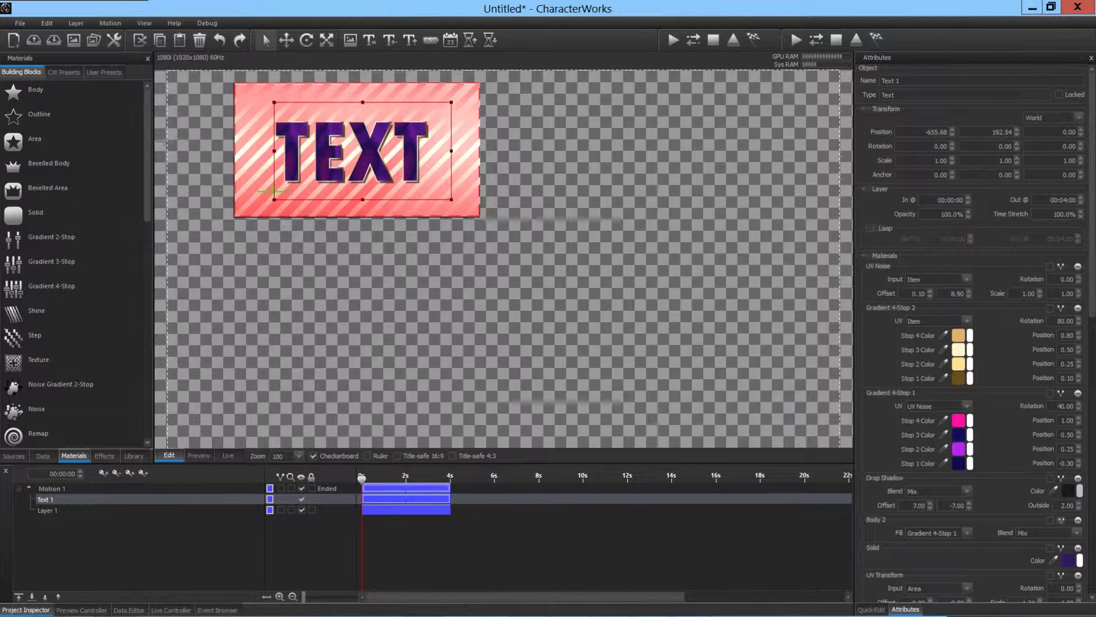
{"action": "left_click", "coordinate": [348, 41]}
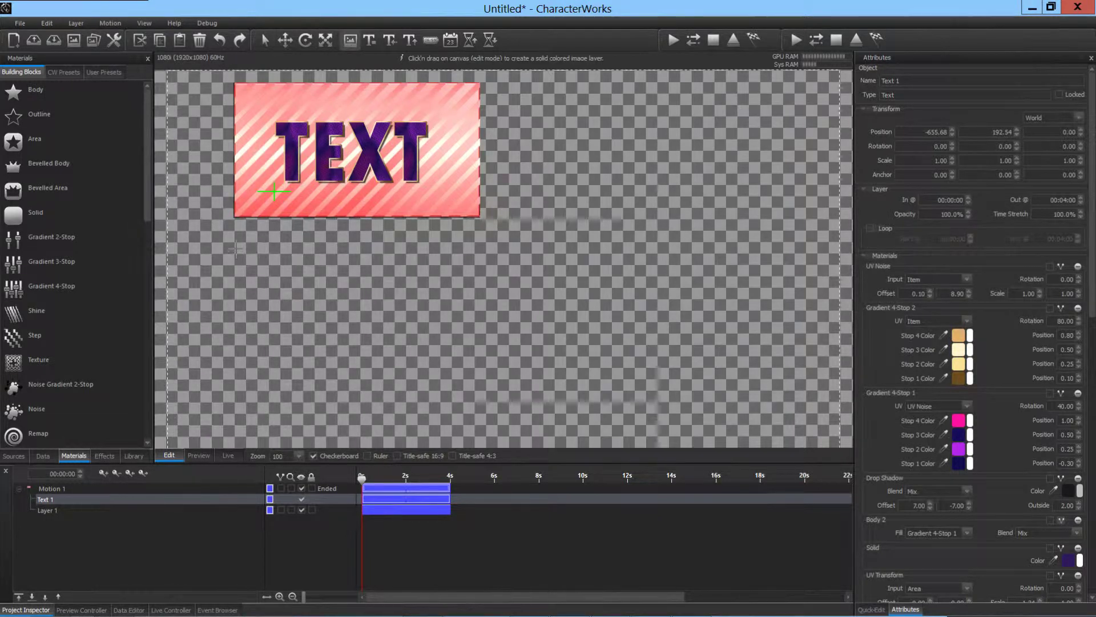
{"action": "left_click_drag", "start_coordinate": [234, 246], "coordinate": [480, 375]}
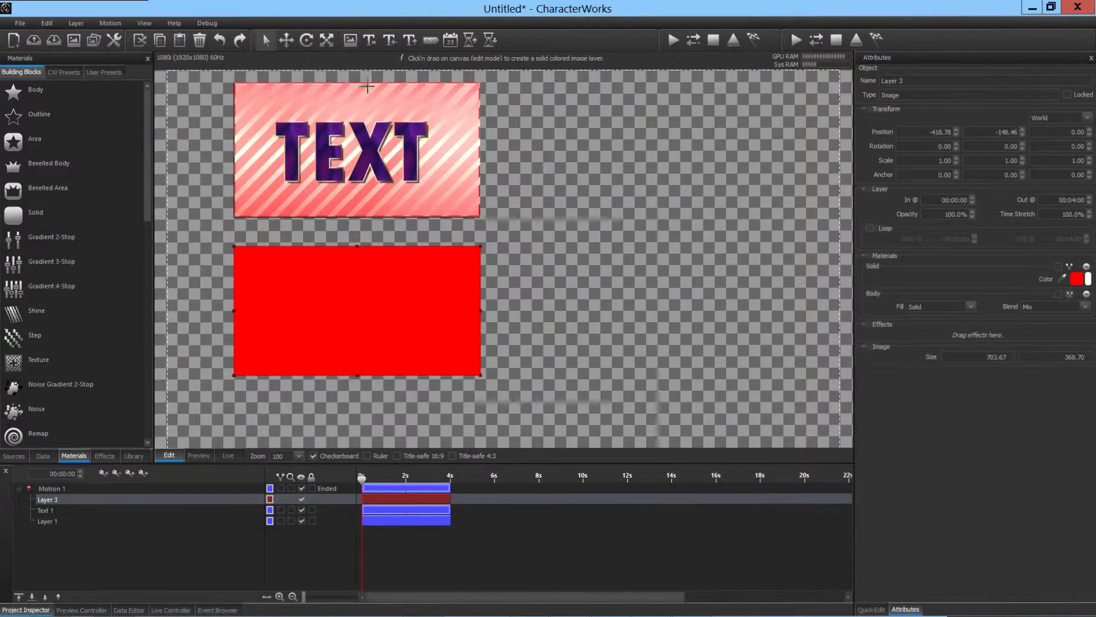
Step: Add a text layer reading "Sample" beside the red rectangle, with its text box tightened to about 761 by 317
{"action": "left_click", "coordinate": [370, 40]}
{"action": "left_click_drag", "start_coordinate": [495, 244], "coordinate": [805, 375]}
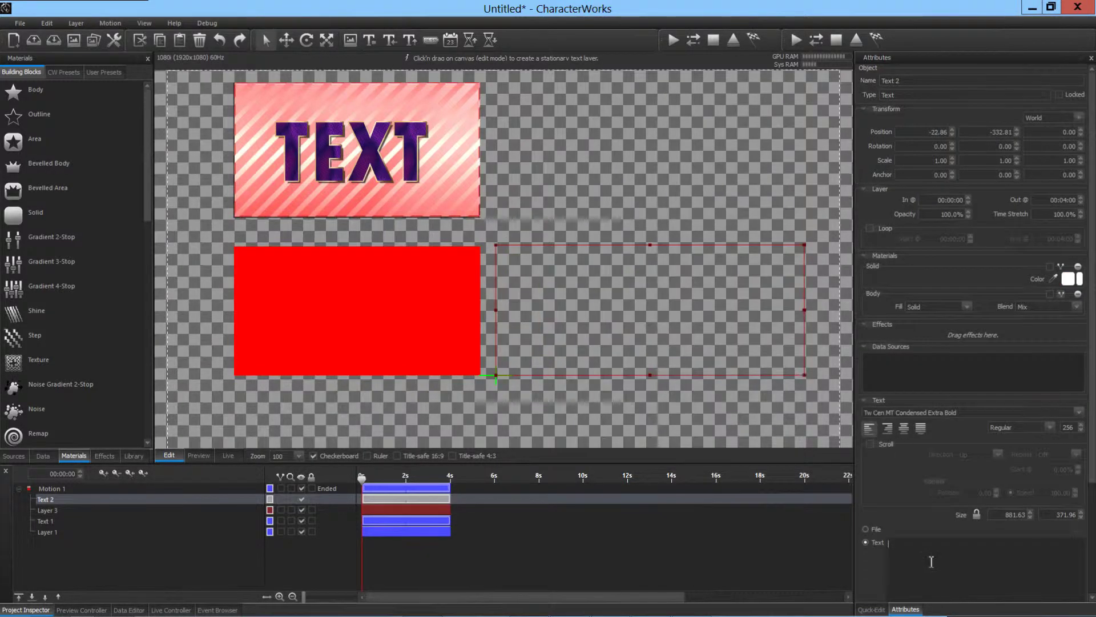
{"action": "type", "text": "Sample"}
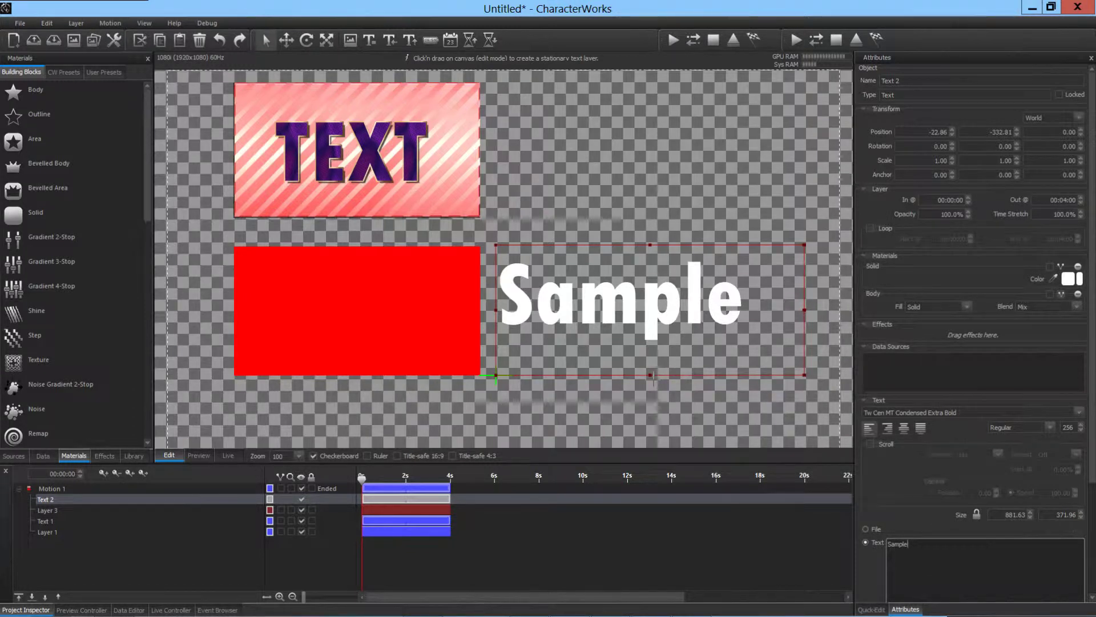
{"action": "left_click_drag", "start_coordinate": [653, 377], "coordinate": [651, 356]}
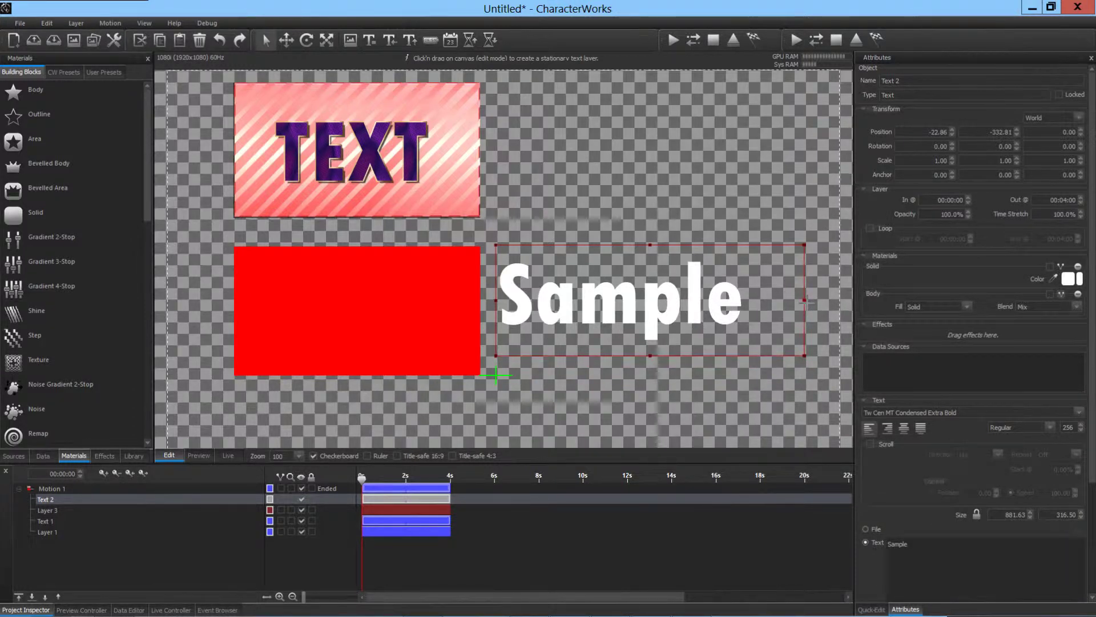
{"action": "left_click_drag", "start_coordinate": [805, 300], "coordinate": [770, 300]}
{"action": "left_click_drag", "start_coordinate": [672, 317], "coordinate": [680, 330]}
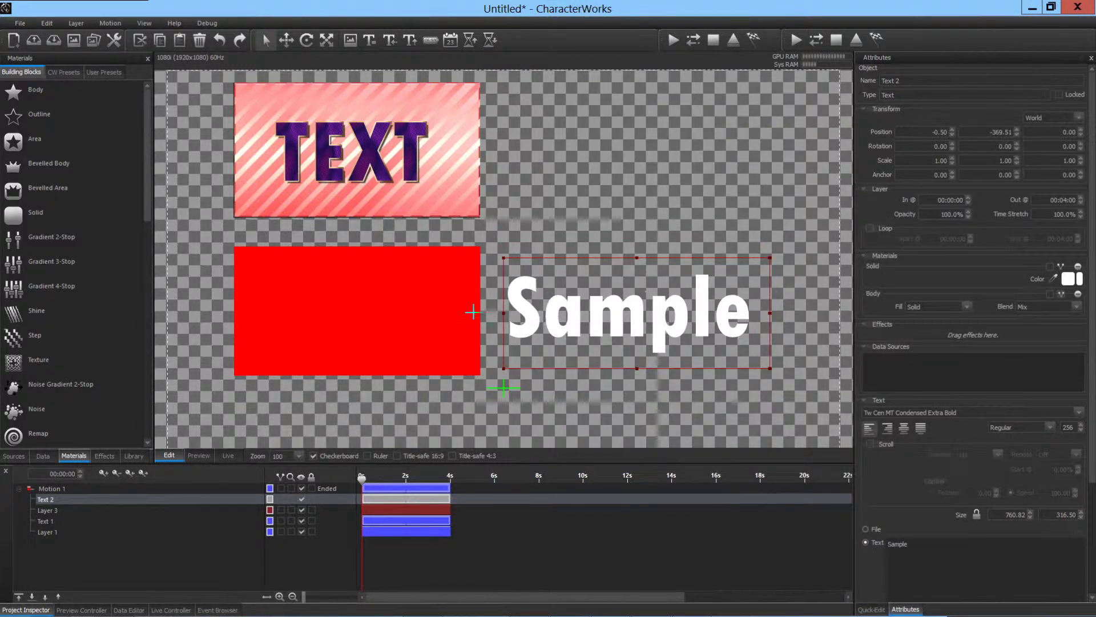
Step: Examine the Solid and Body materials of the red rectangle and the Sample text, including the rectangle's available Body fills
{"action": "left_click", "coordinate": [446, 311]}
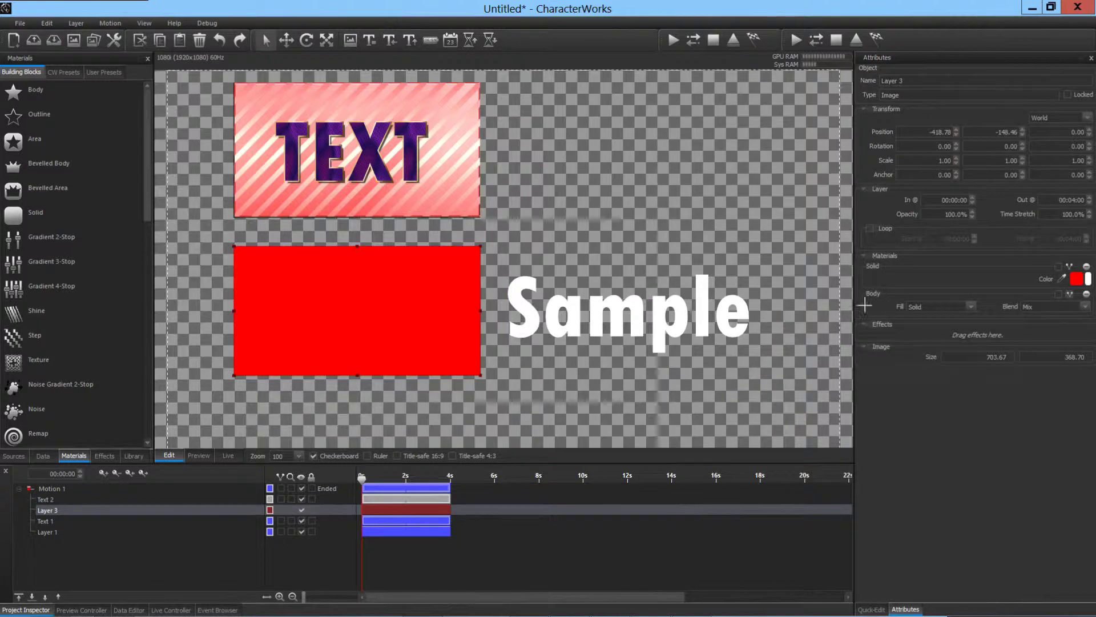
{"action": "left_click", "coordinate": [705, 313]}
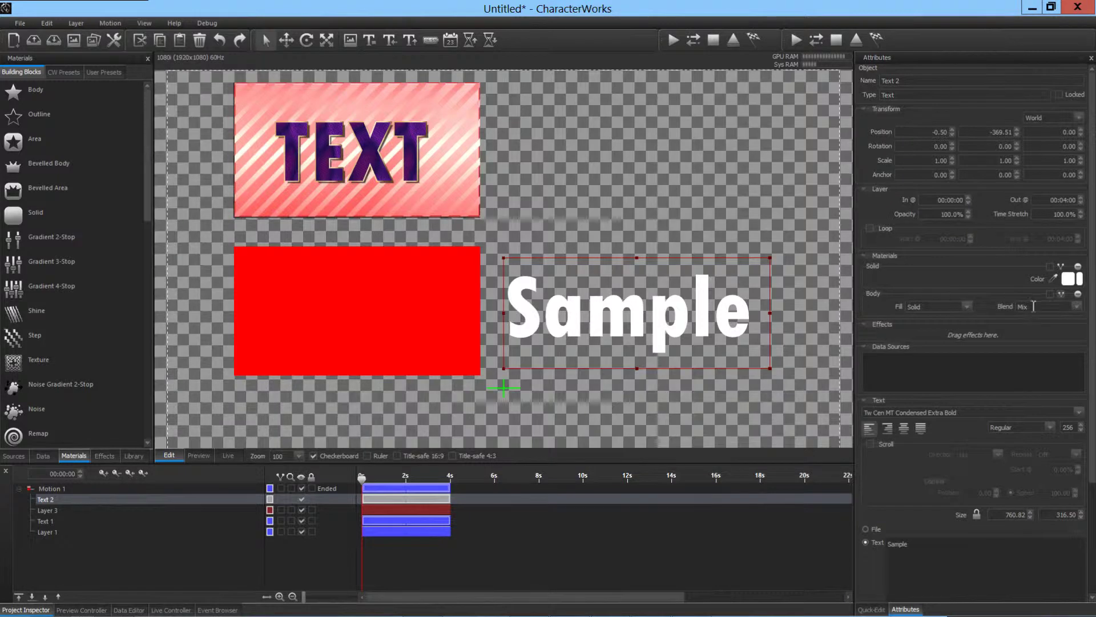
{"action": "left_click", "coordinate": [411, 280]}
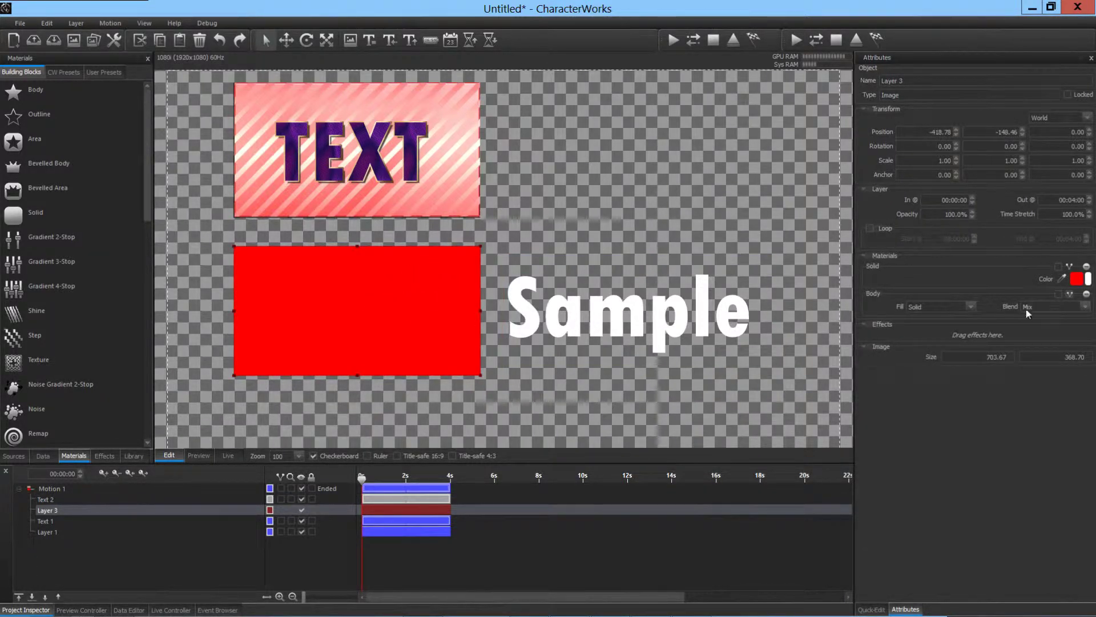
{"action": "left_click", "coordinate": [967, 307]}
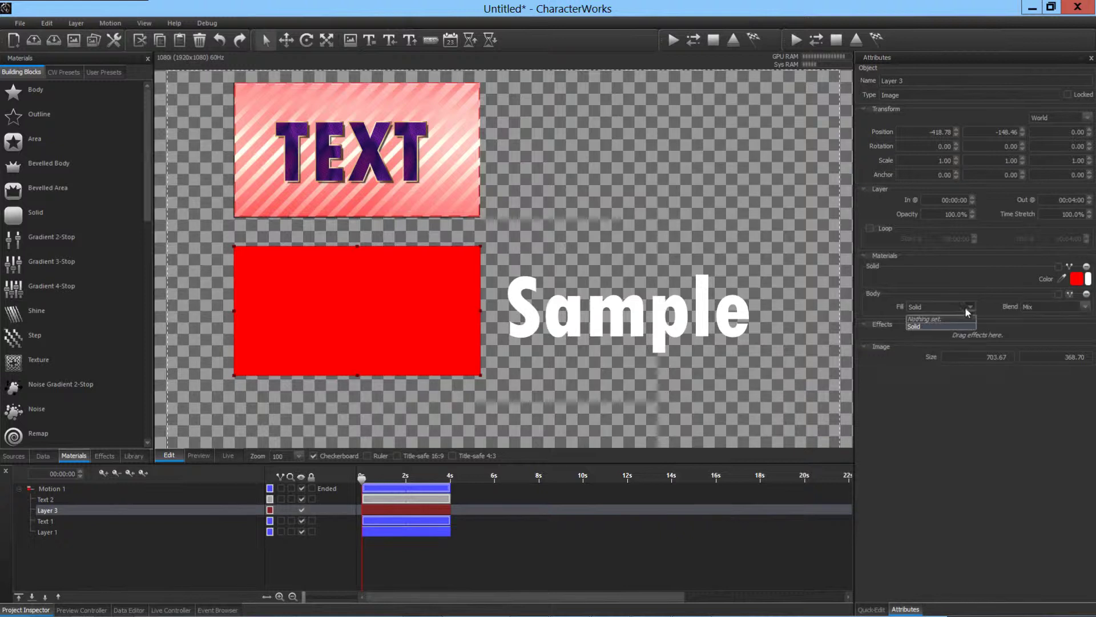
{"action": "left_click", "coordinate": [930, 324]}
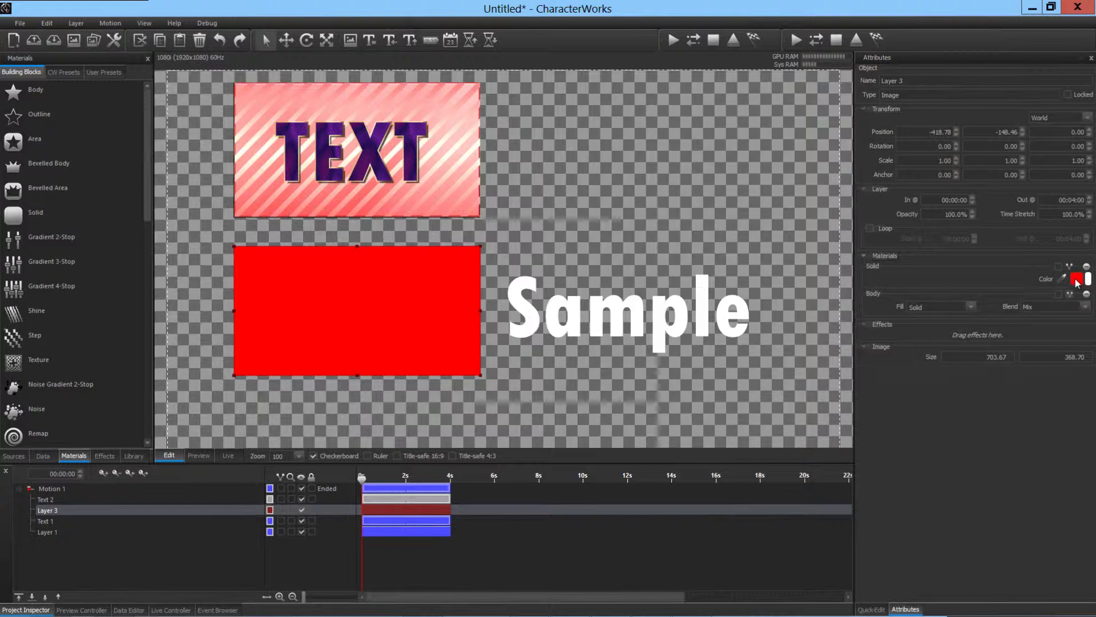
Step: Change the Sample text's Solid color to light green and make it partly transparent
{"action": "left_click", "coordinate": [525, 318]}
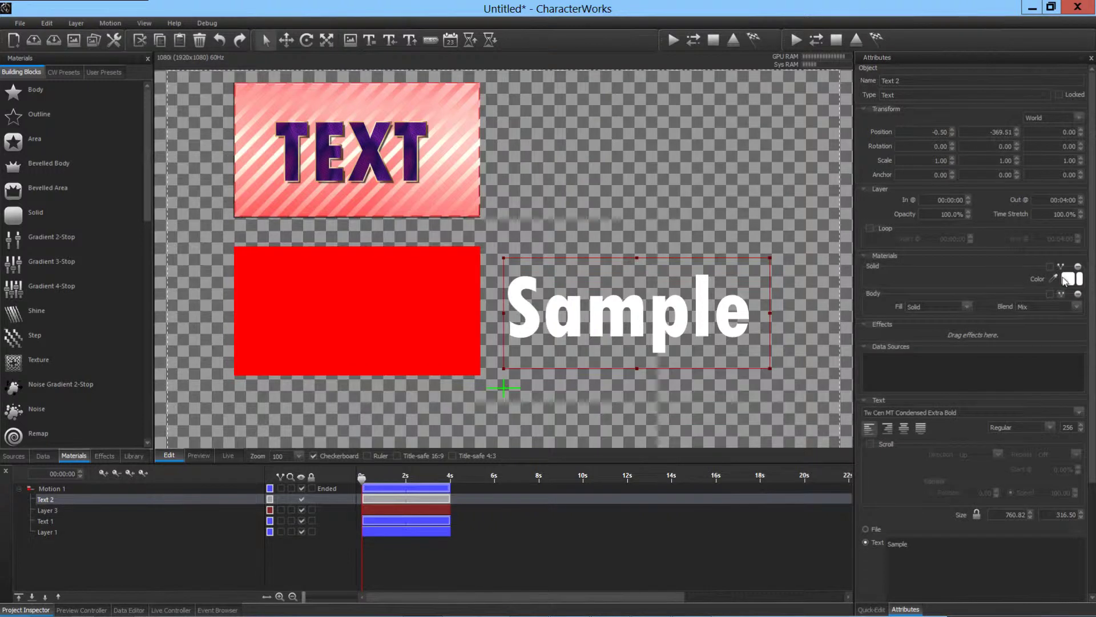
{"action": "left_click", "coordinate": [1069, 279]}
{"action": "left_click_drag", "start_coordinate": [609, 230], "coordinate": [615, 273]}
{"action": "left_click", "coordinate": [678, 202]}
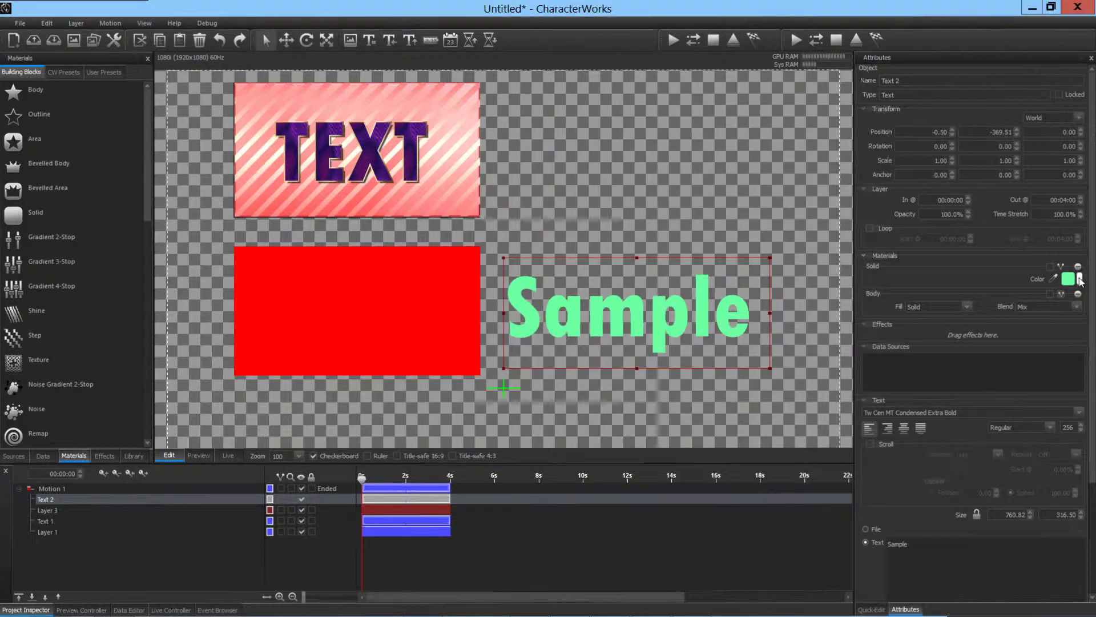
{"action": "mouse_move", "coordinate": [1082, 280]}
{"action": "left_mouse_down"}
{"action": "mouse_move", "coordinate": [1086, 341]}
{"action": "mouse_move", "coordinate": [1084, 262]}
{"action": "left_mouse_up"}
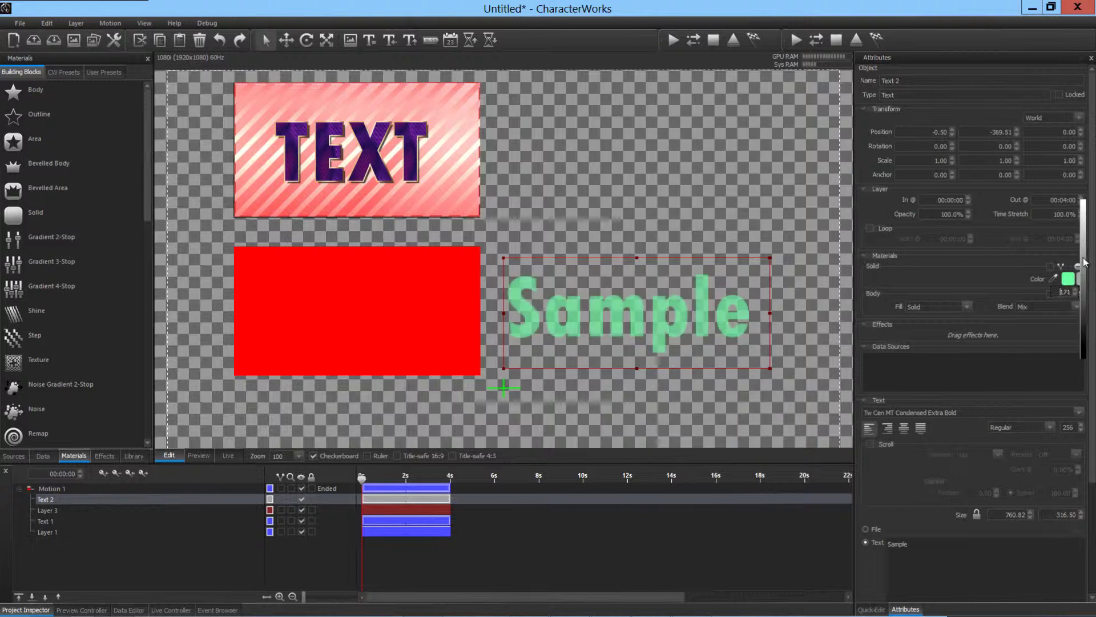
{"action": "left_click", "coordinate": [920, 276]}
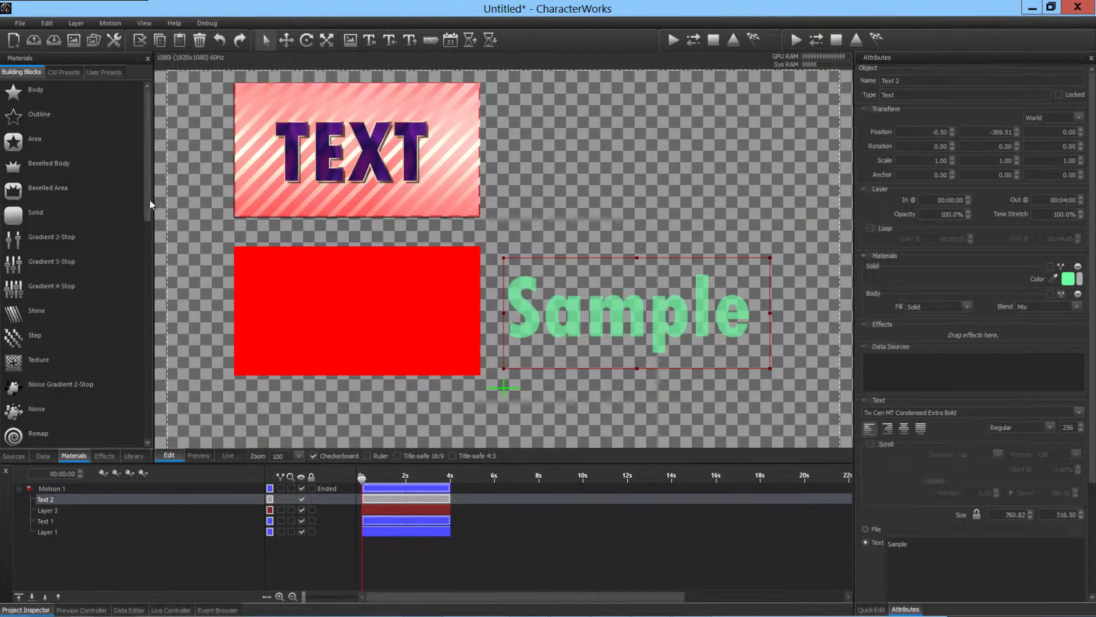
Step: Add a Gradient 3-Stop material to the Sample text and set it as the Body fill
{"action": "left_click_drag", "start_coordinate": [150, 200], "coordinate": [145, 170]}
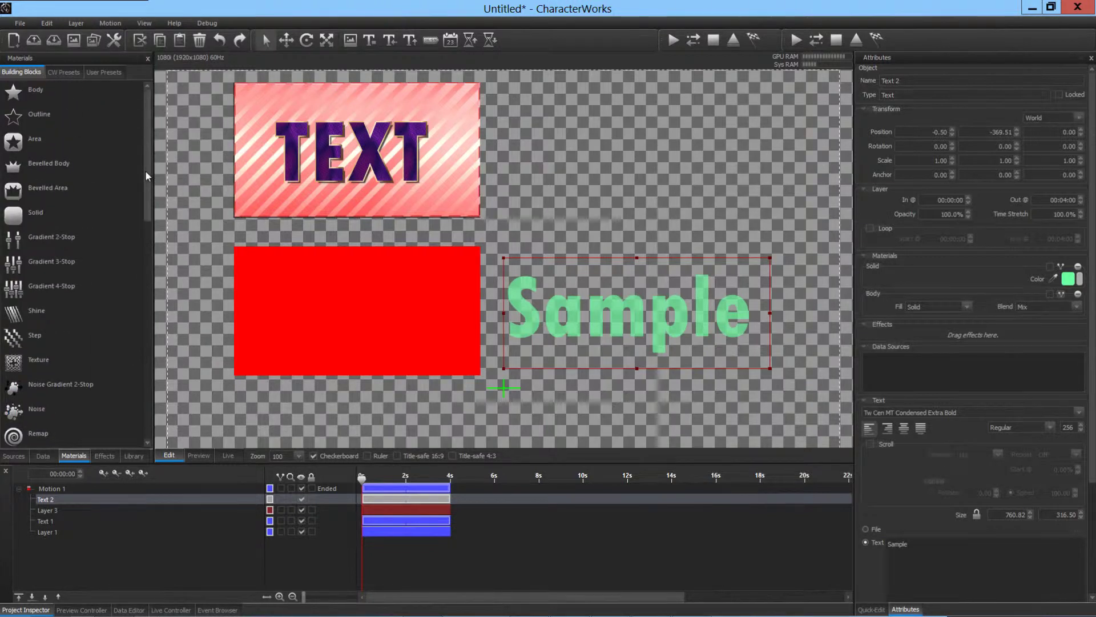
{"action": "left_click", "coordinate": [47, 235]}
{"action": "left_click", "coordinate": [49, 261]}
{"action": "left_click", "coordinate": [51, 286]}
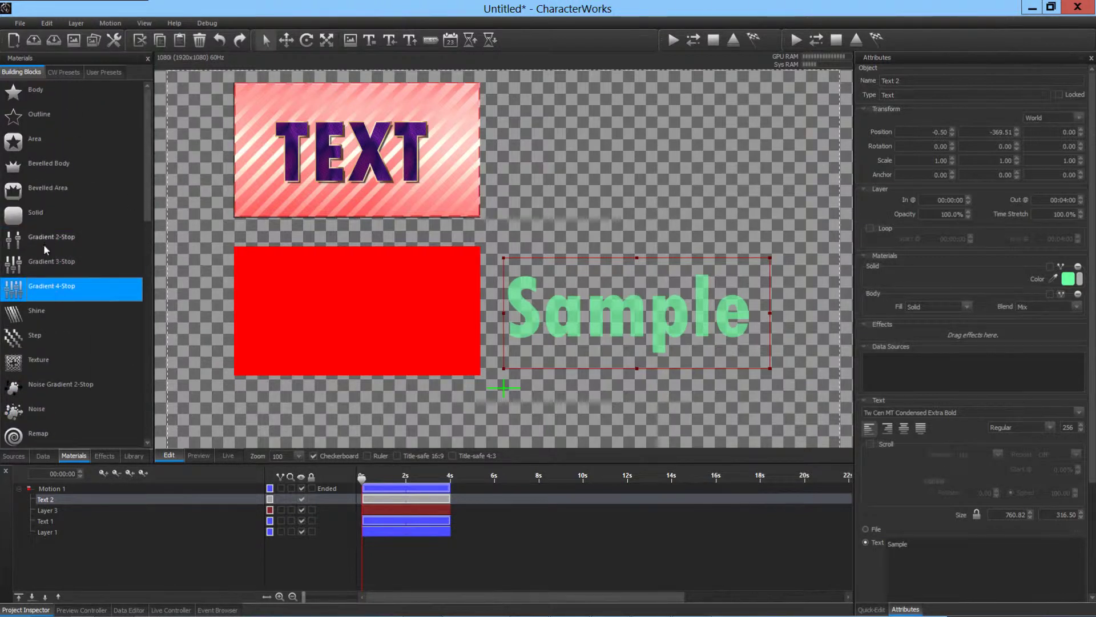
{"action": "left_click_drag", "start_coordinate": [49, 258], "coordinate": [934, 262]}
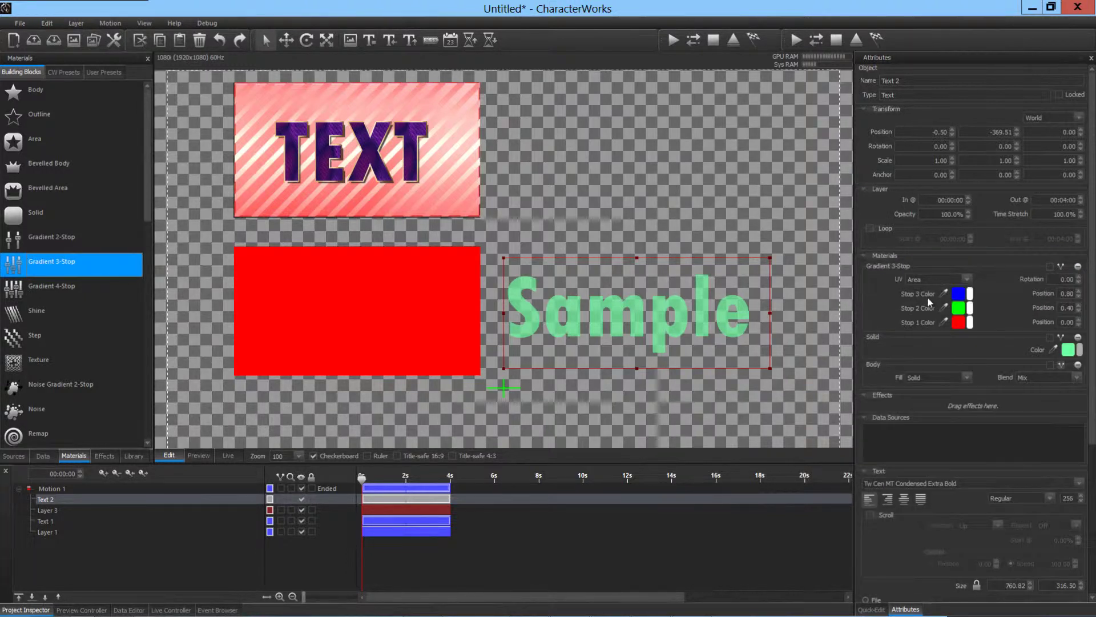
{"action": "left_click", "coordinate": [966, 378]}
{"action": "left_click", "coordinate": [943, 397]}
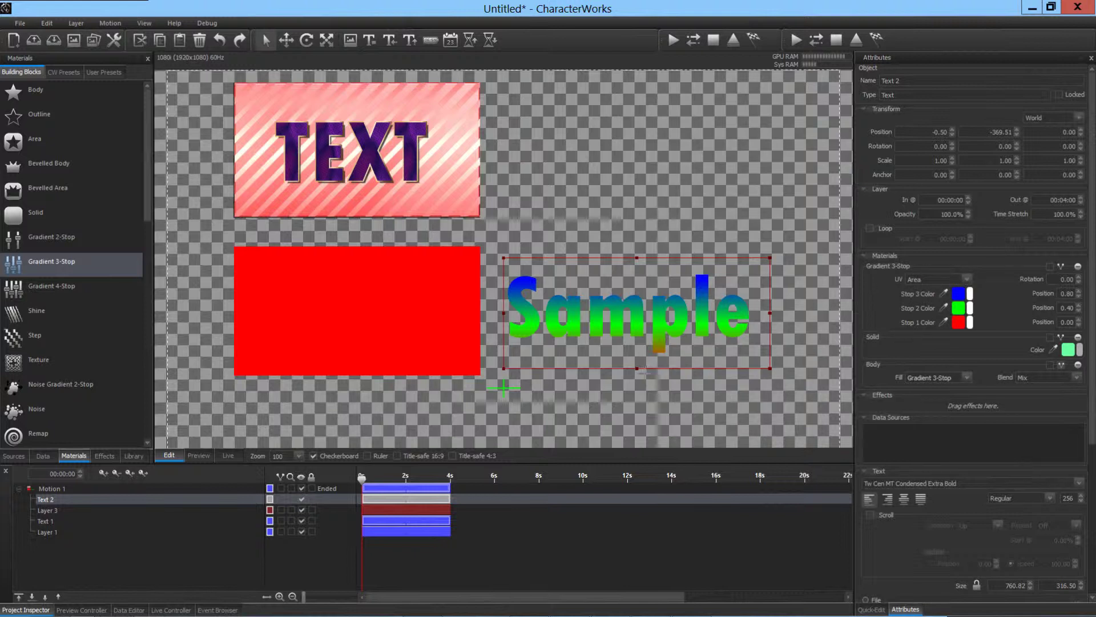
Step: Reduce the Sample text box height to about 289 and set the gradient's UV to Item
{"action": "mouse_move", "coordinate": [640, 369]}
{"action": "left_mouse_down"}
{"action": "mouse_move", "coordinate": [641, 356]}
{"action": "mouse_move", "coordinate": [640, 366]}
{"action": "left_mouse_up"}
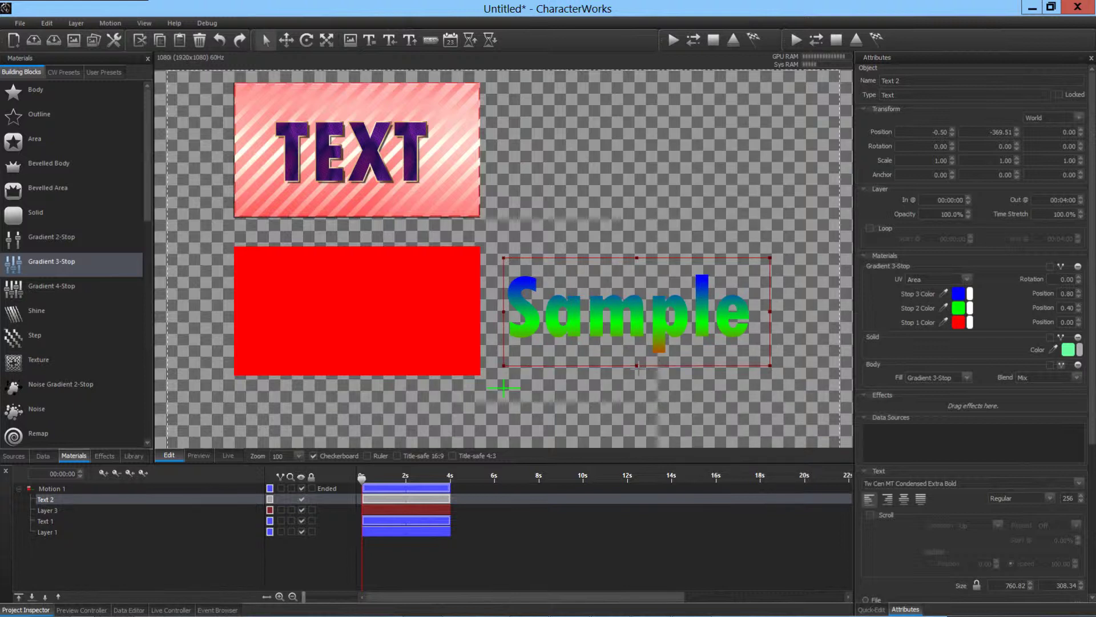
{"action": "left_click_drag", "start_coordinate": [637, 362], "coordinate": [637, 358]}
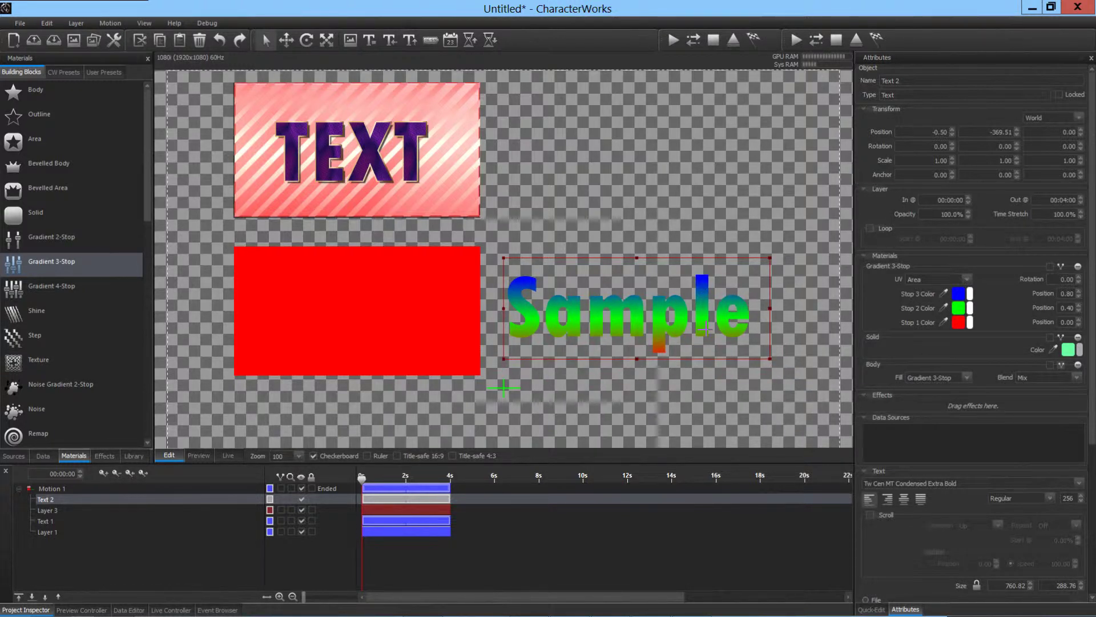
{"action": "left_click", "coordinate": [965, 280]}
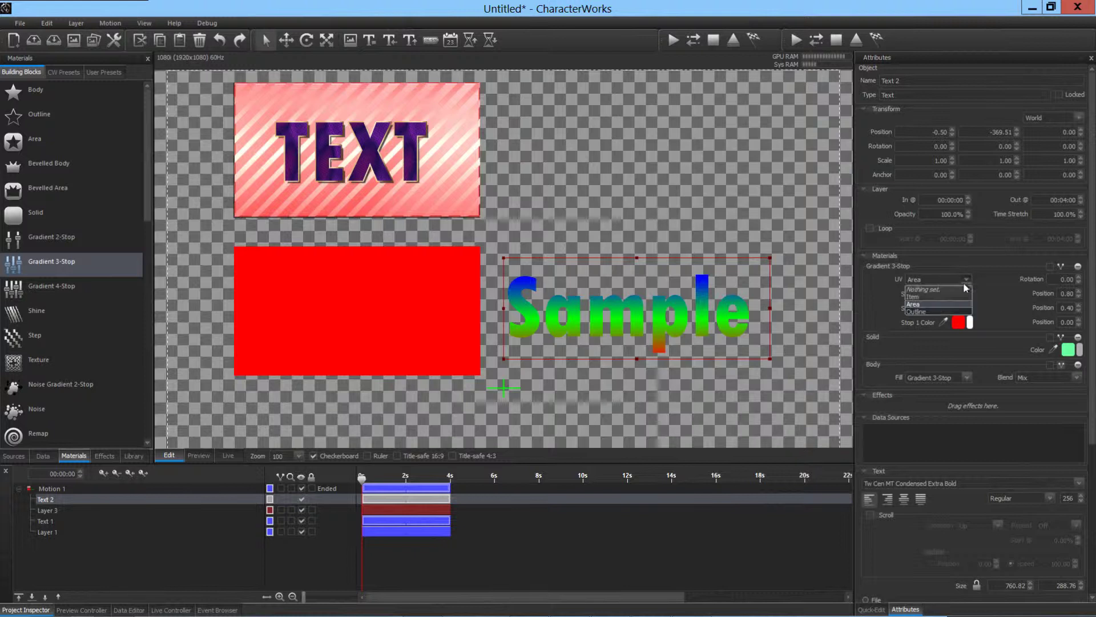
{"action": "left_click", "coordinate": [924, 296]}
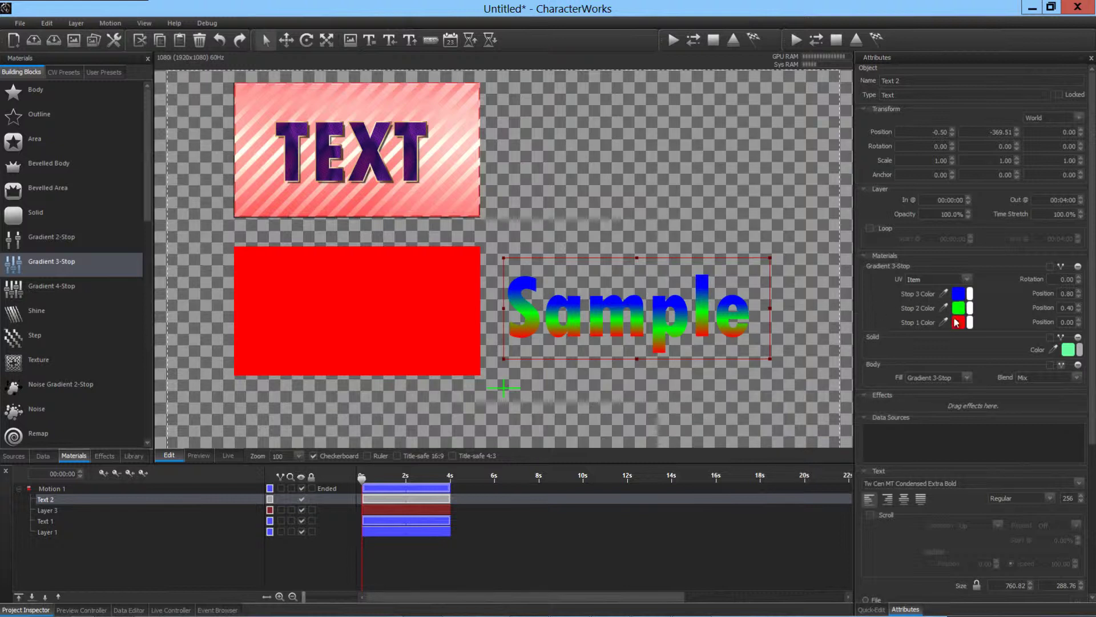
Step: Set the gradient's UV to Area and adjust the Sample text box height to about 295
{"action": "left_click", "coordinate": [965, 279]}
{"action": "left_click", "coordinate": [957, 304]}
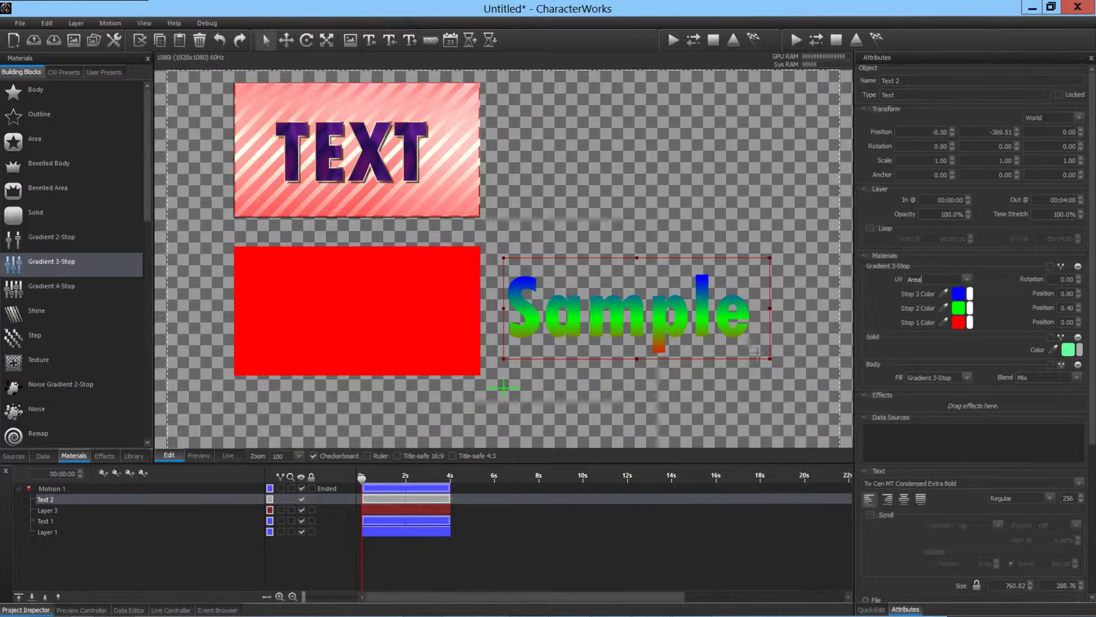
{"action": "mouse_move", "coordinate": [637, 358]}
{"action": "left_mouse_down"}
{"action": "mouse_move", "coordinate": [635, 374]}
{"action": "mouse_move", "coordinate": [635, 361]}
{"action": "left_mouse_up"}
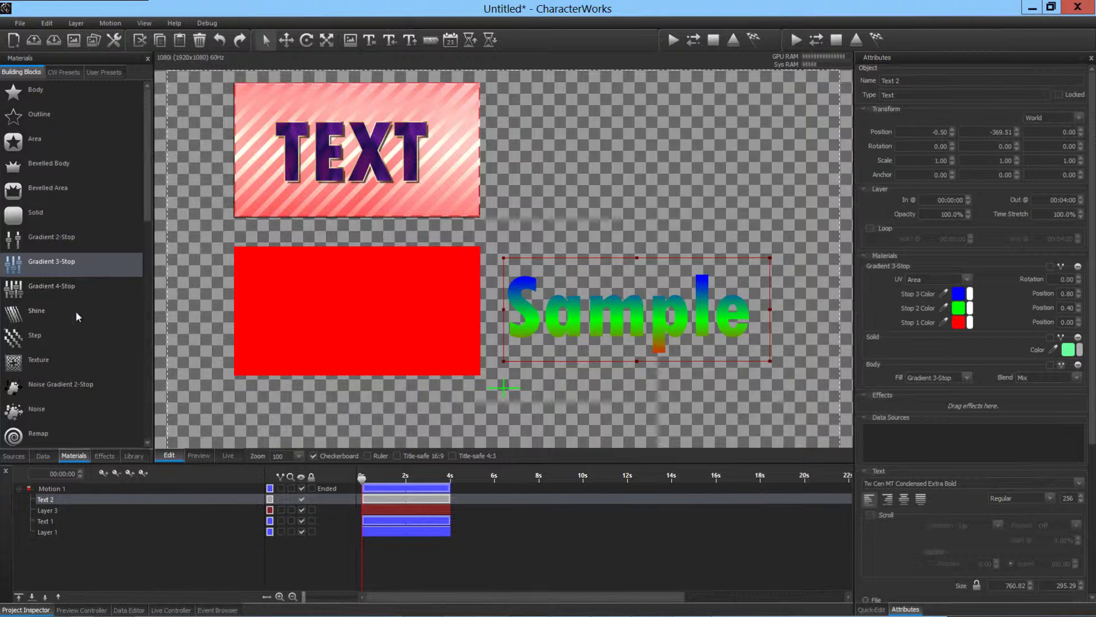
{"action": "left_click_drag", "start_coordinate": [29, 355], "coordinate": [933, 263]}
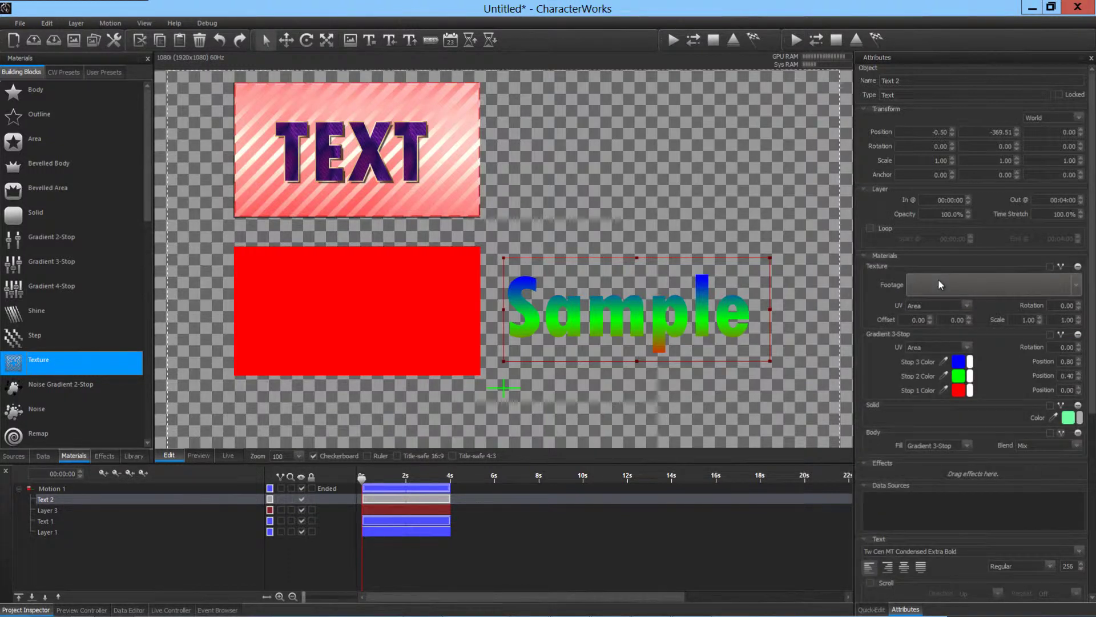
{"action": "left_click", "coordinate": [939, 282]}
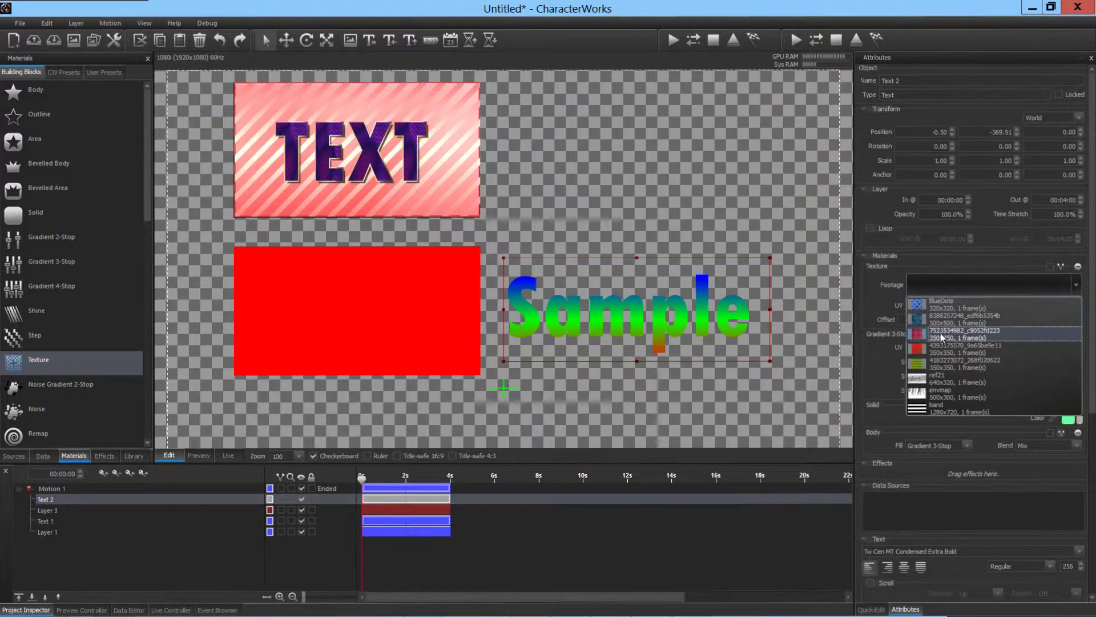
{"action": "left_click", "coordinate": [937, 348]}
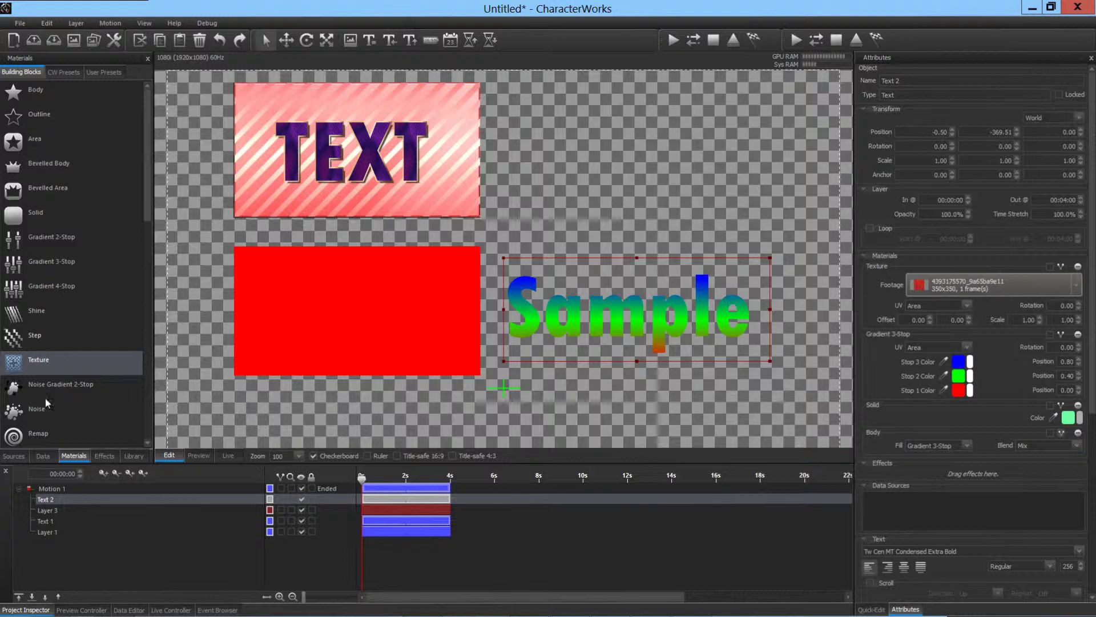
{"action": "left_click", "coordinate": [11, 457]}
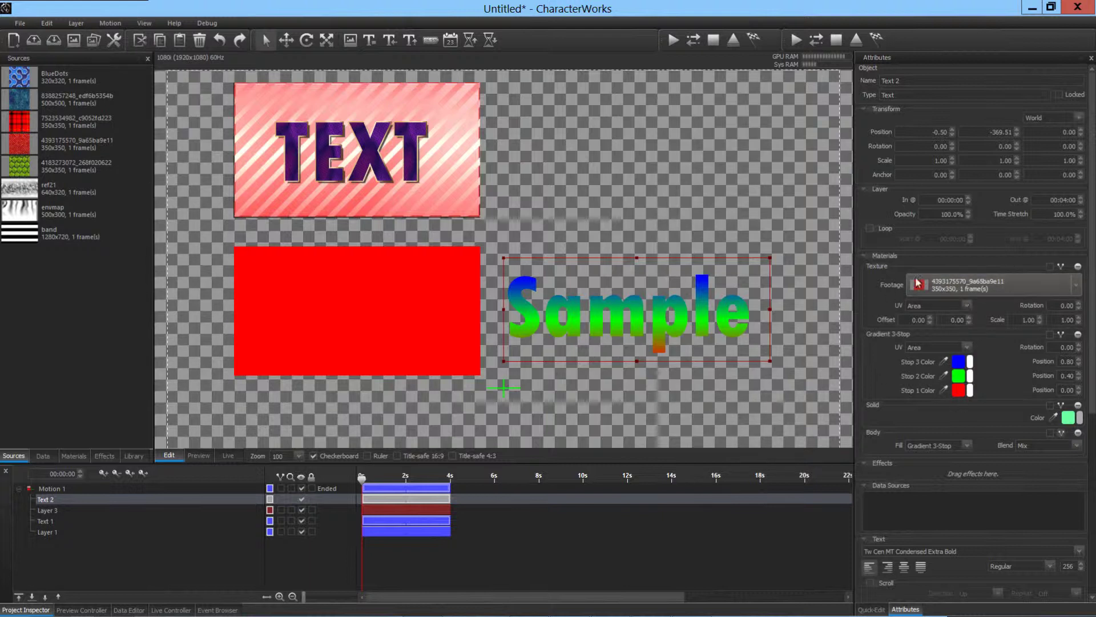
{"action": "left_click", "coordinate": [969, 444]}
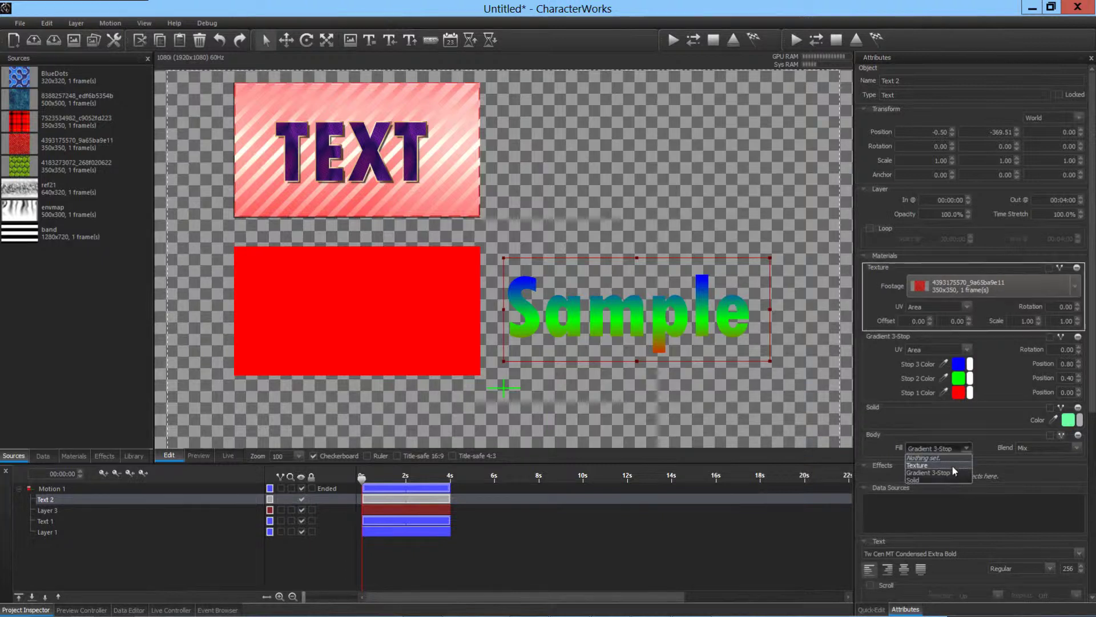
{"action": "left_click", "coordinate": [952, 465]}
{"action": "left_click_drag", "start_coordinate": [19, 166], "coordinate": [951, 286]}
{"action": "scroll", "coordinate": [951, 287], "scroll_direction": "up", "scroll_amount": 2}
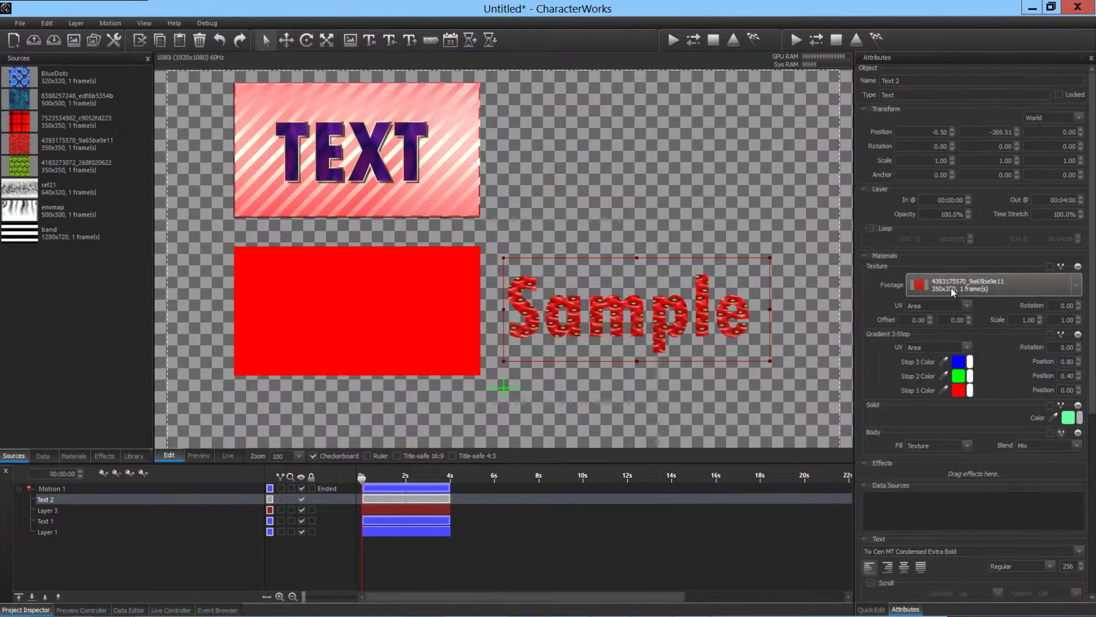
{"action": "scroll", "coordinate": [951, 287], "scroll_direction": "up", "scroll_amount": 2}
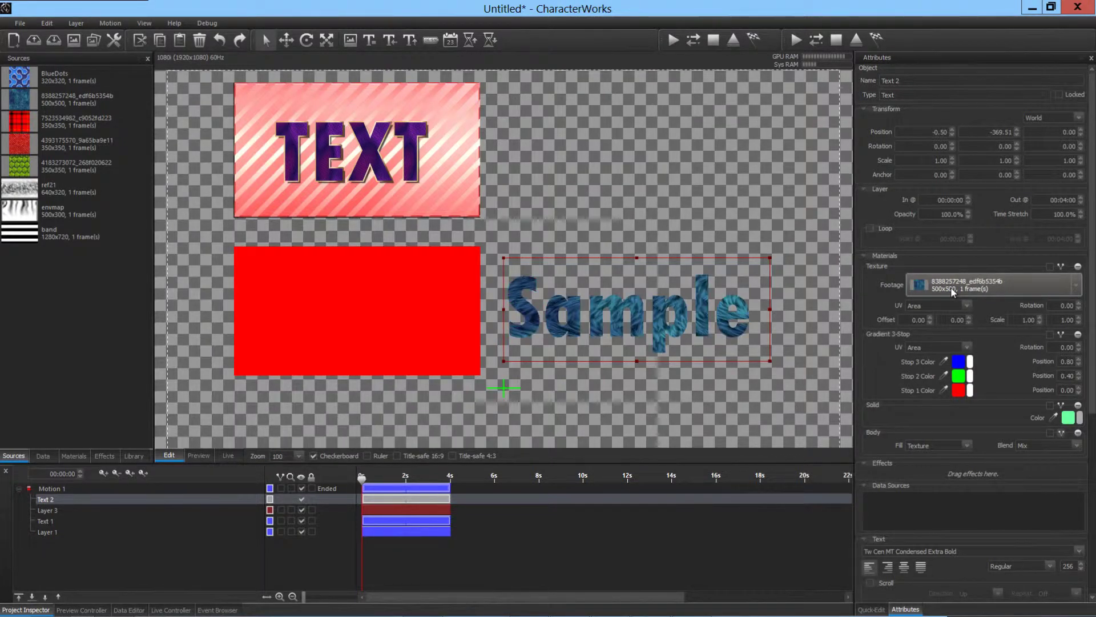
{"action": "scroll", "coordinate": [951, 286], "scroll_direction": "down", "scroll_amount": 1}
Step: Set both scale values of the texture to 5, and undo the change to the second value
{"action": "left_click", "coordinate": [1022, 320]}
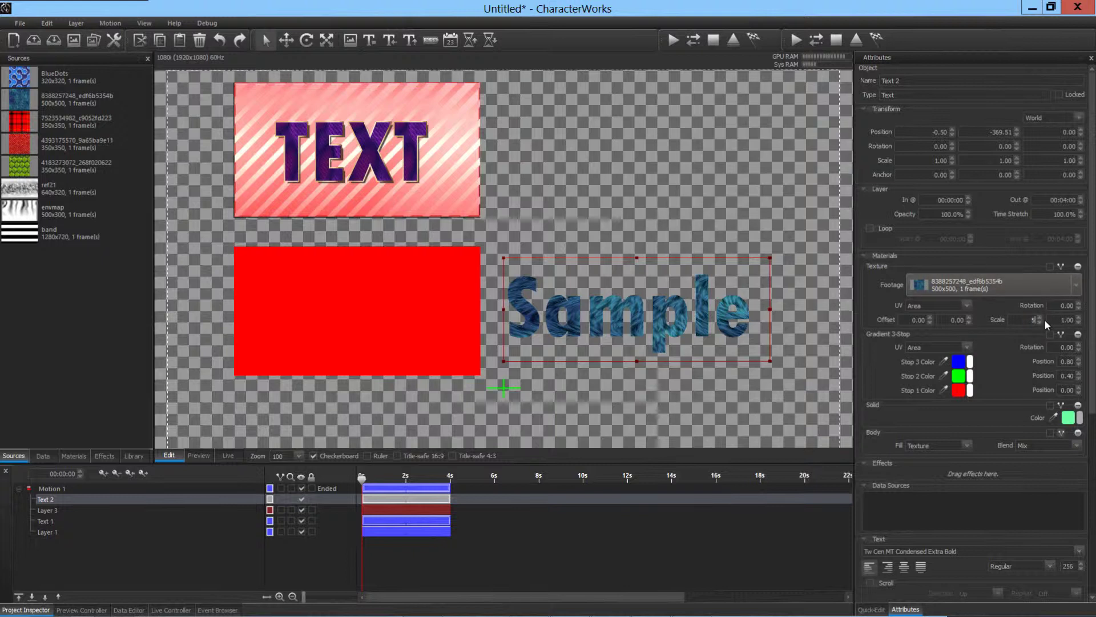
{"action": "type", "text": "5"}
{"action": "key", "text": "Tab"}
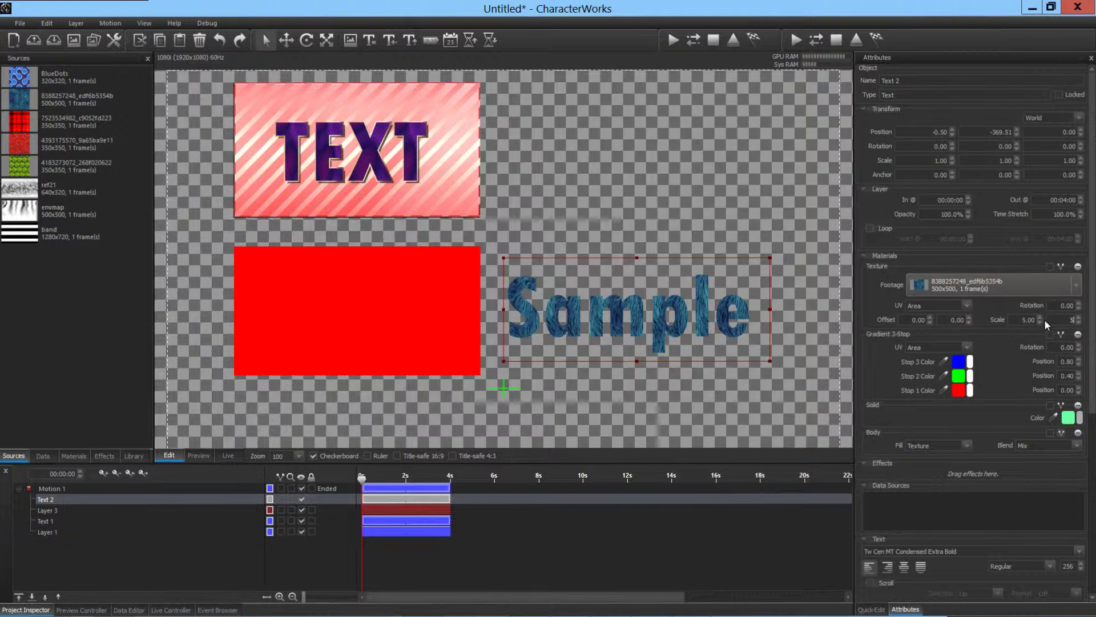
{"action": "key", "text": "Return"}
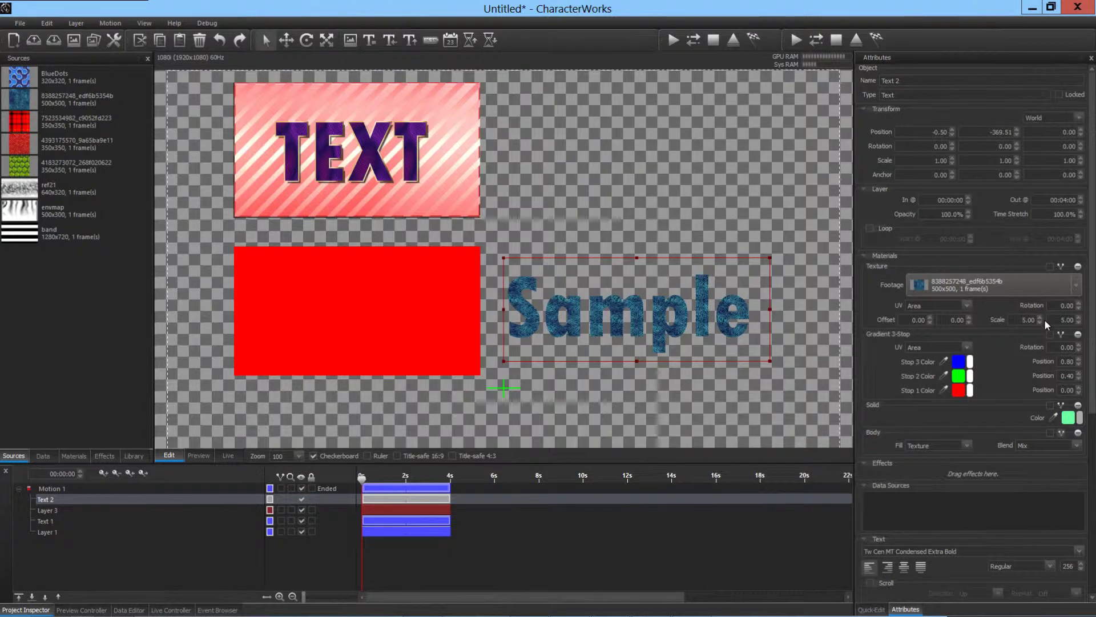
{"action": "key", "text": "ctrl+z"}
Step: Move the Sample text slightly to the right, to position about 17.18, -368.24
{"action": "scroll", "coordinate": [685, 338], "scroll_direction": "up", "scroll_amount": 3}
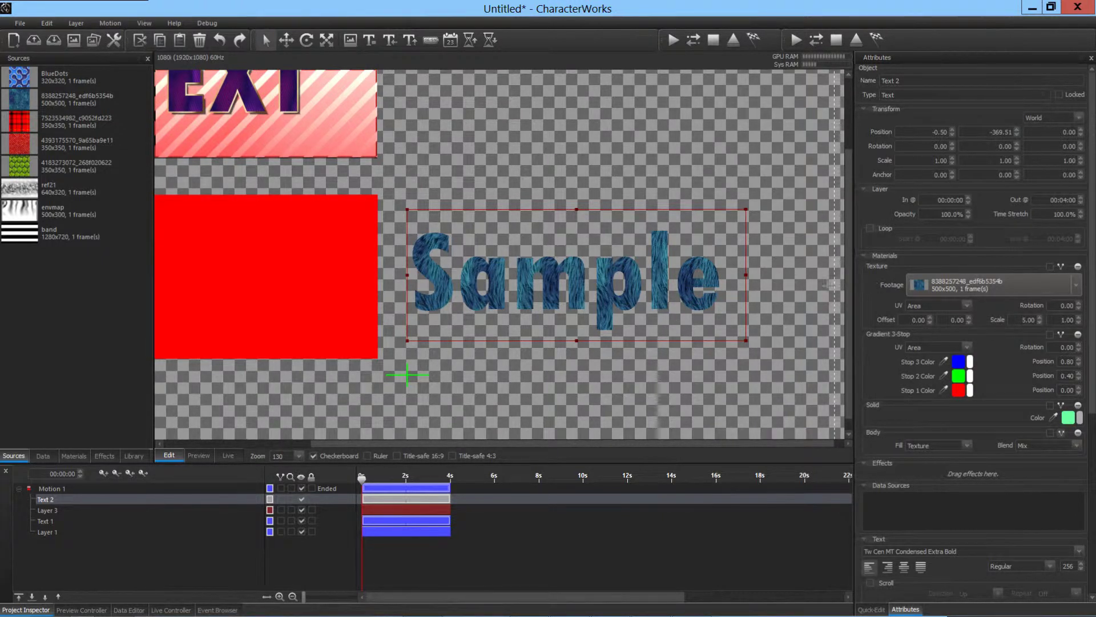
{"action": "left_click_drag", "start_coordinate": [606, 280], "coordinate": [612, 280]}
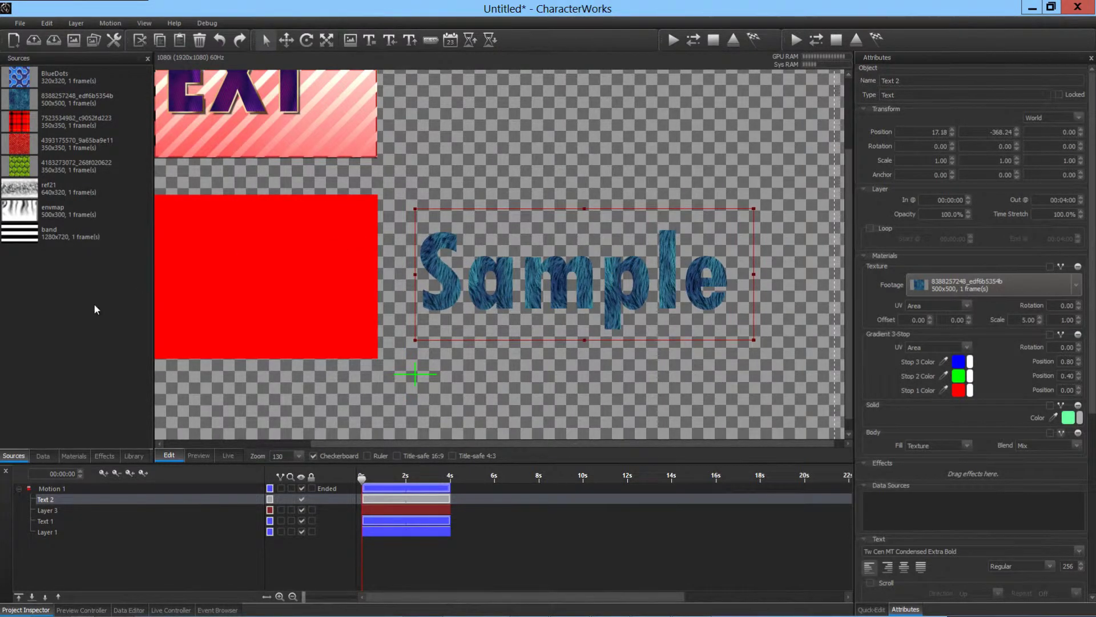
Step: Add a Noise Gradient 2-Stop material to the Sample text and set it as the Body fill
{"action": "left_click", "coordinate": [76, 455]}
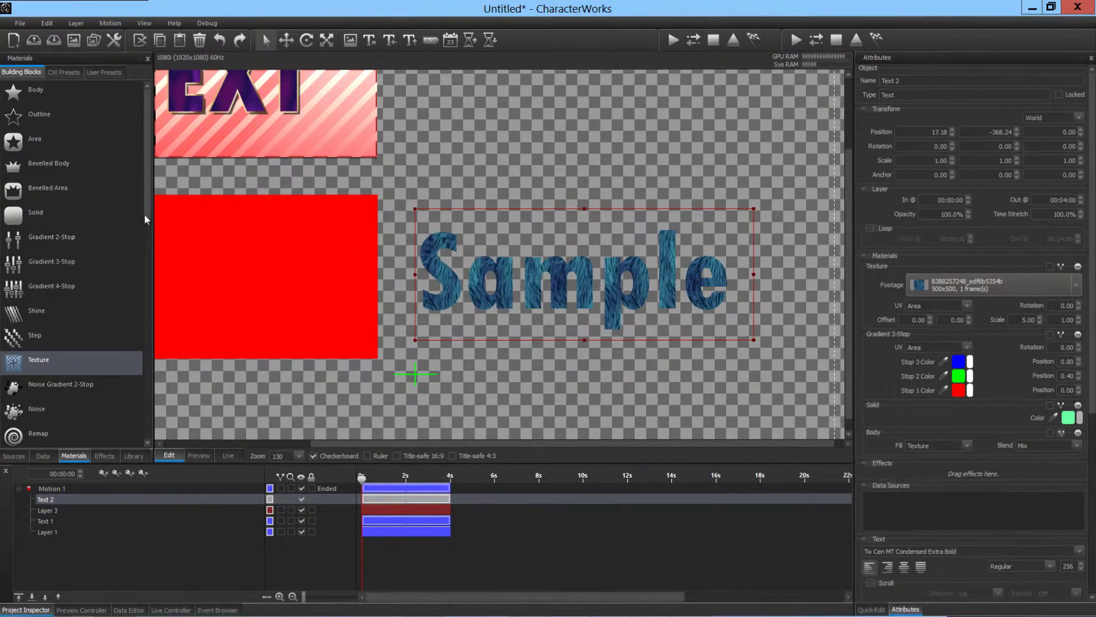
{"action": "left_click_drag", "start_coordinate": [144, 214], "coordinate": [141, 259]}
{"action": "left_click", "coordinate": [30, 264]}
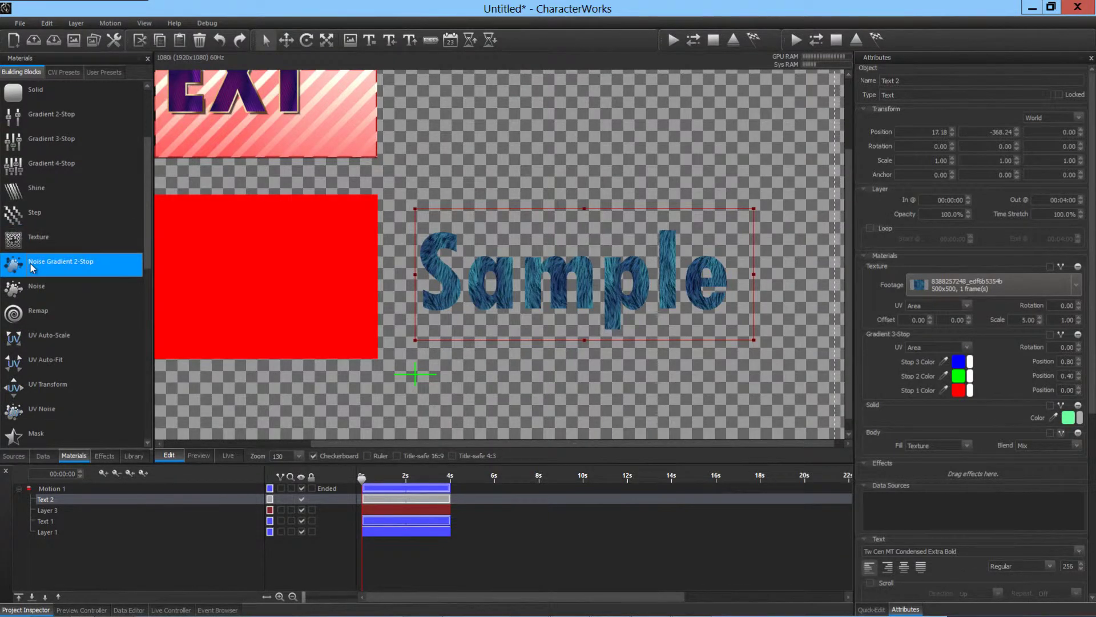
{"action": "left_click_drag", "start_coordinate": [31, 267], "coordinate": [916, 266]}
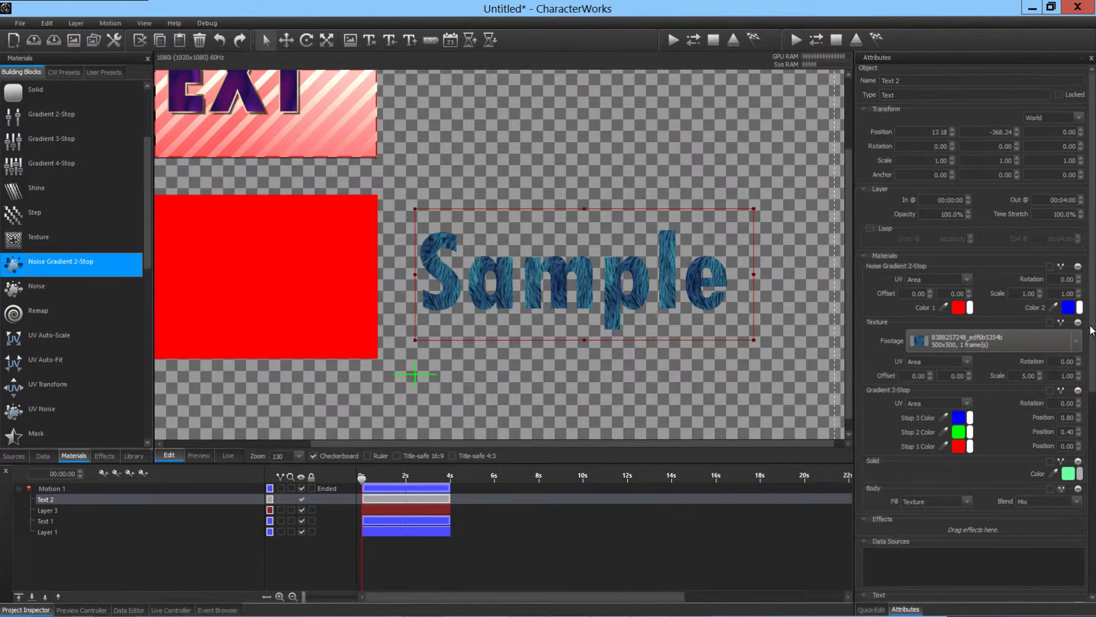
{"action": "scroll", "coordinate": [928, 412], "scroll_direction": "down", "scroll_amount": 2}
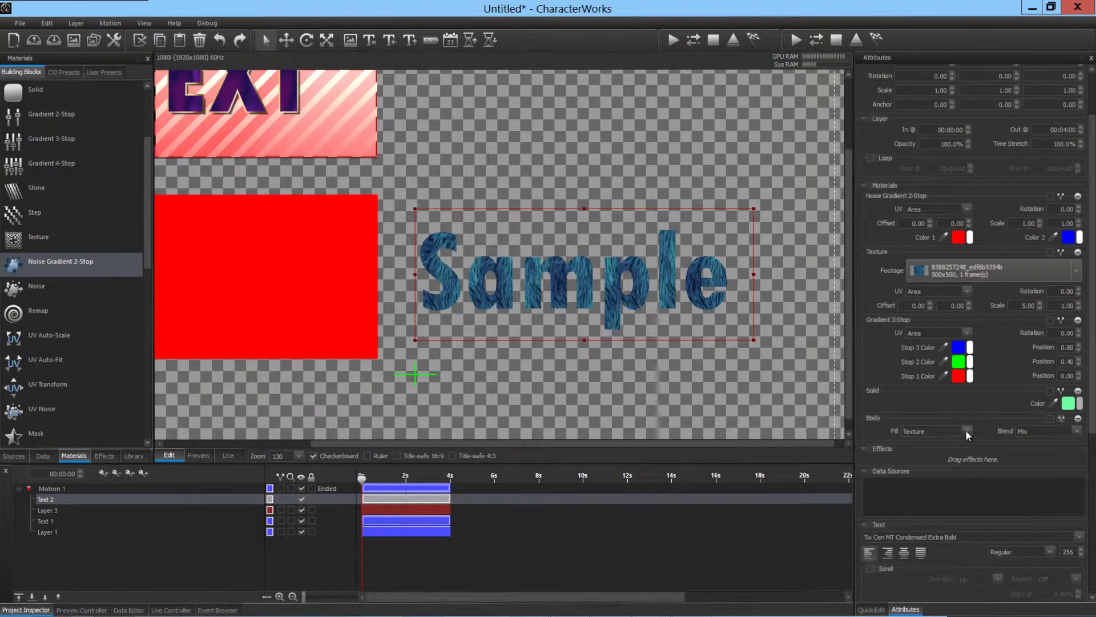
{"action": "left_click", "coordinate": [965, 429]}
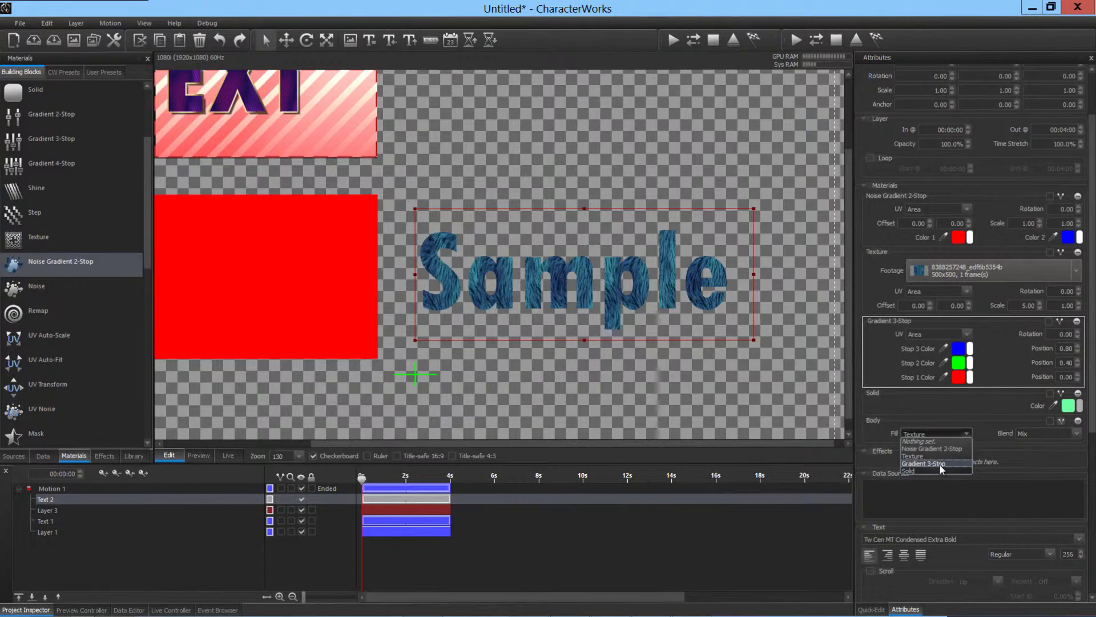
{"action": "left_click", "coordinate": [938, 448]}
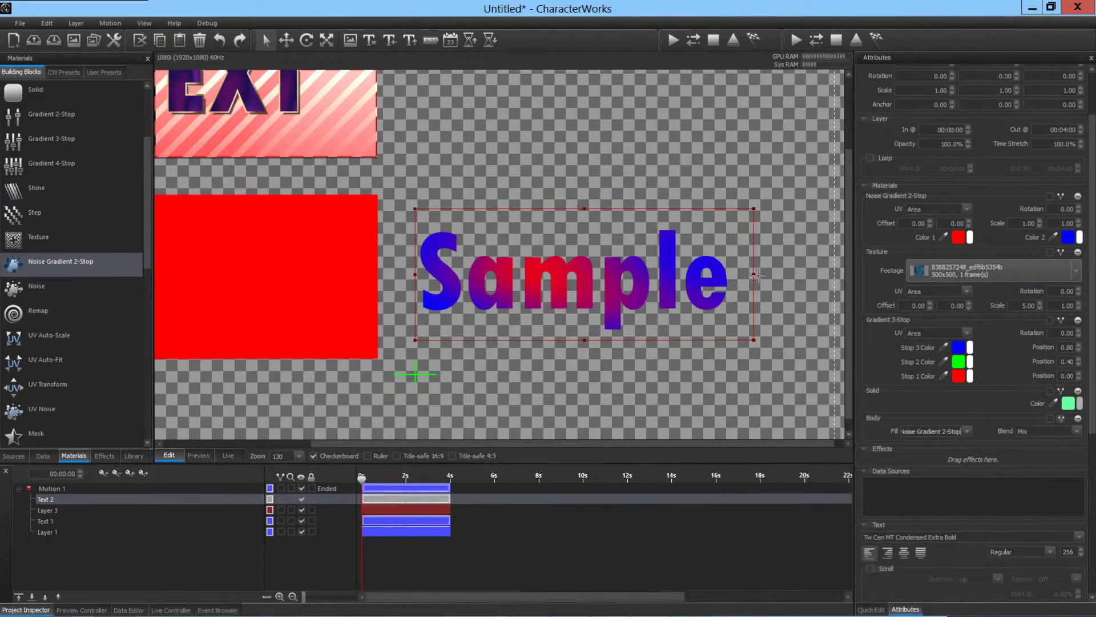
Step: Narrow the Sample text box slightly and set both scale values of the Noise Gradient 2-Stop to 5
{"action": "left_click_drag", "start_coordinate": [755, 276], "coordinate": [740, 277]}
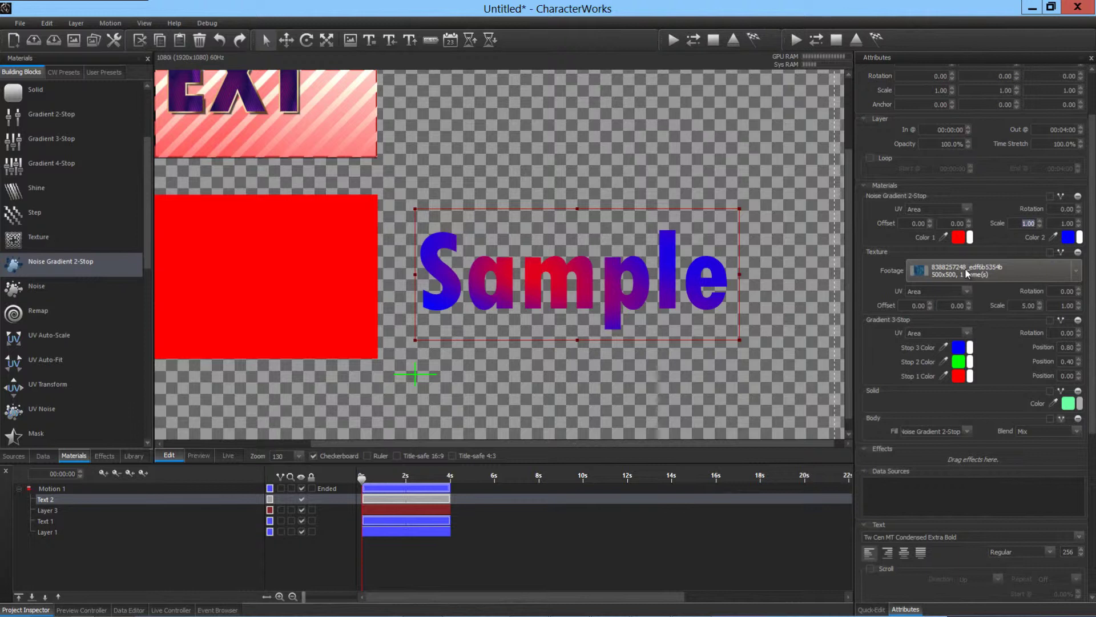
{"action": "type", "text": "5"}
{"action": "key", "text": "Tab"}
{"action": "type", "text": "5"}
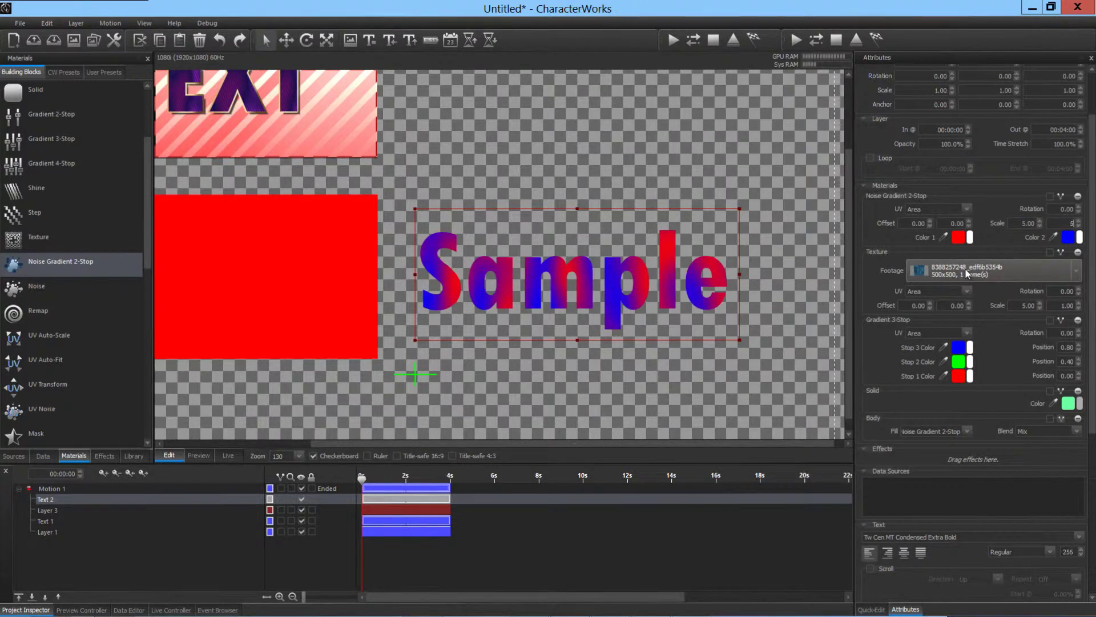
{"action": "key", "text": "Tab"}
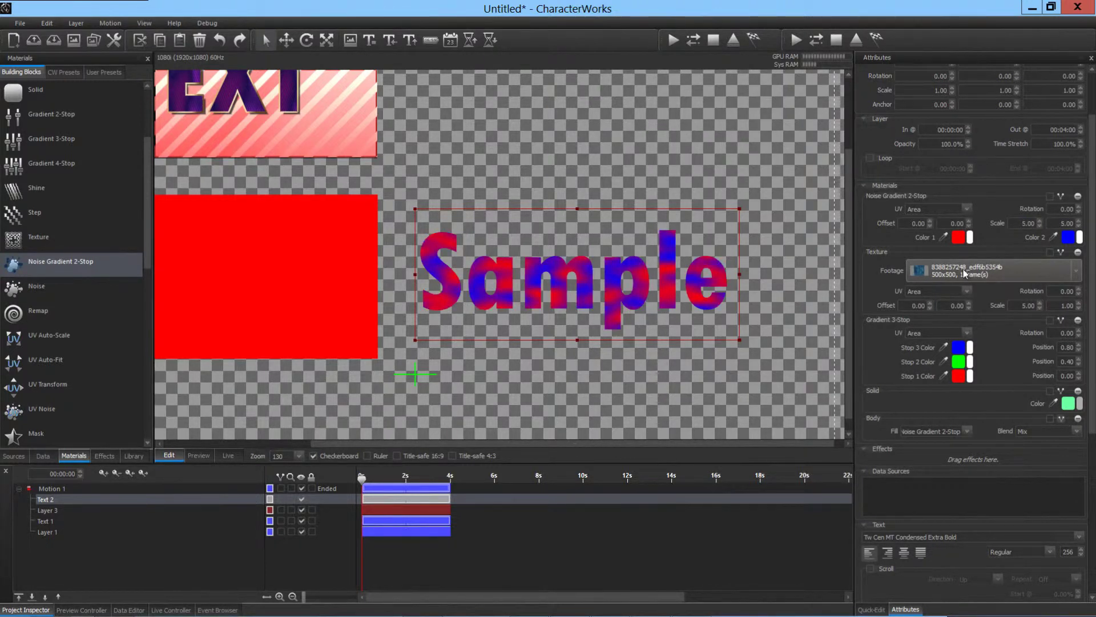
Step: Adjust the Noise Gradient 2-Stop scale to 12.30 horizontally and 2.30 vertically
{"action": "left_click", "coordinate": [1019, 227]}
{"action": "scroll", "coordinate": [1019, 227], "scroll_direction": "up", "scroll_amount": 18}
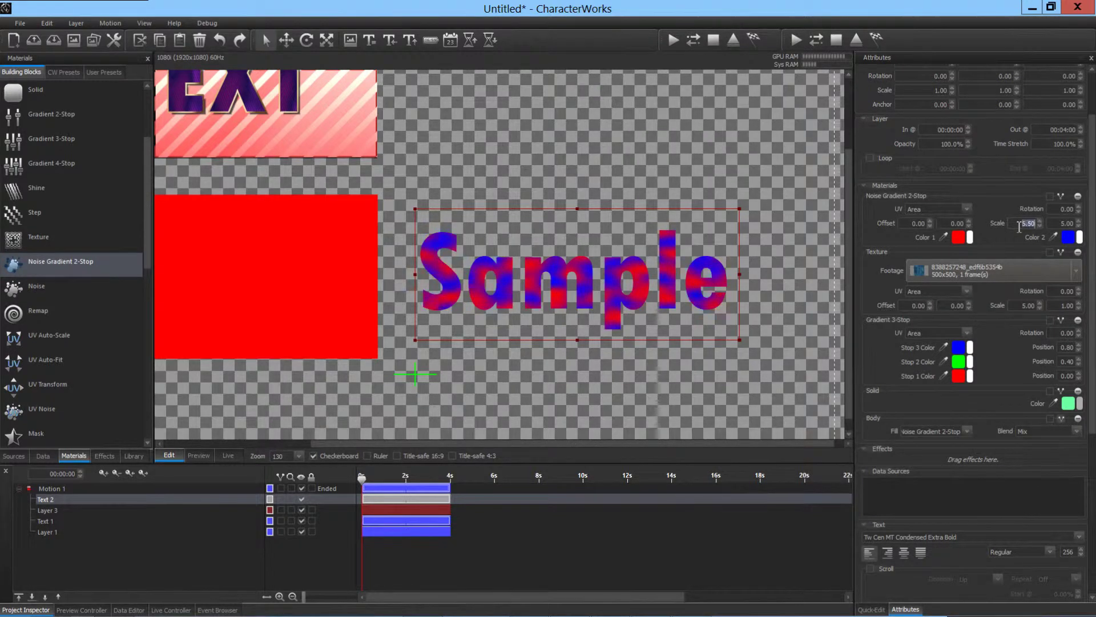
{"action": "left_click", "coordinate": [1063, 224]}
{"action": "scroll", "coordinate": [1063, 224], "scroll_direction": "up", "scroll_amount": 1}
{"action": "scroll", "coordinate": [1063, 224], "scroll_direction": "down", "scroll_amount": 14}
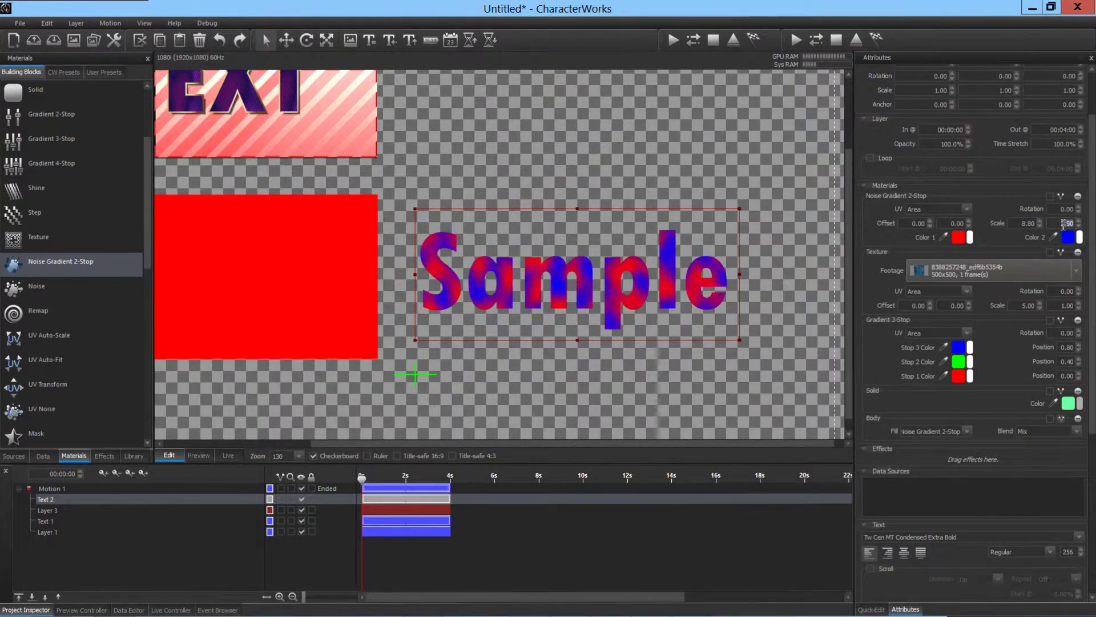
{"action": "left_click", "coordinate": [1032, 227]}
{"action": "scroll", "coordinate": [1032, 227], "scroll_direction": "up", "scroll_amount": 9}
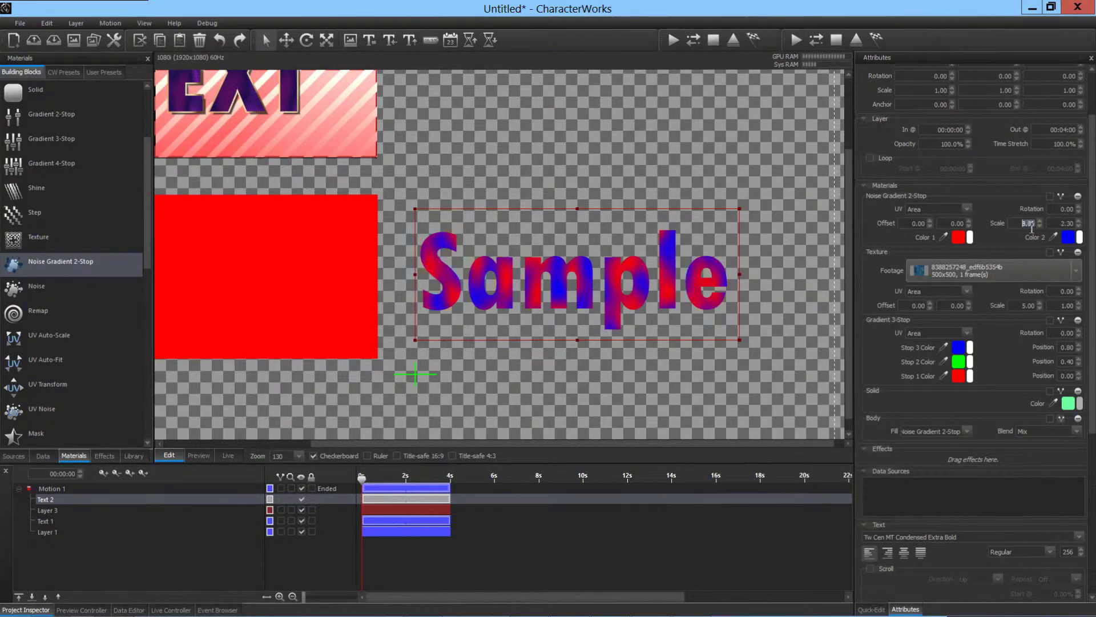
{"action": "scroll", "coordinate": [1031, 227], "scroll_direction": "up", "scroll_amount": 9}
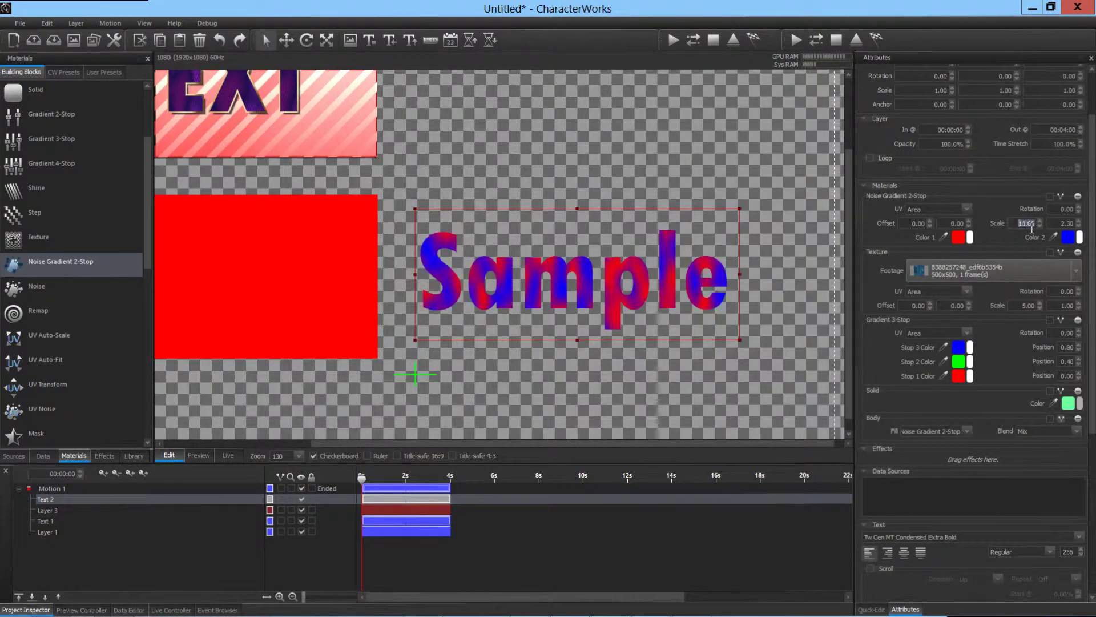
{"action": "scroll", "coordinate": [1031, 227], "scroll_direction": "down", "scroll_amount": 1}
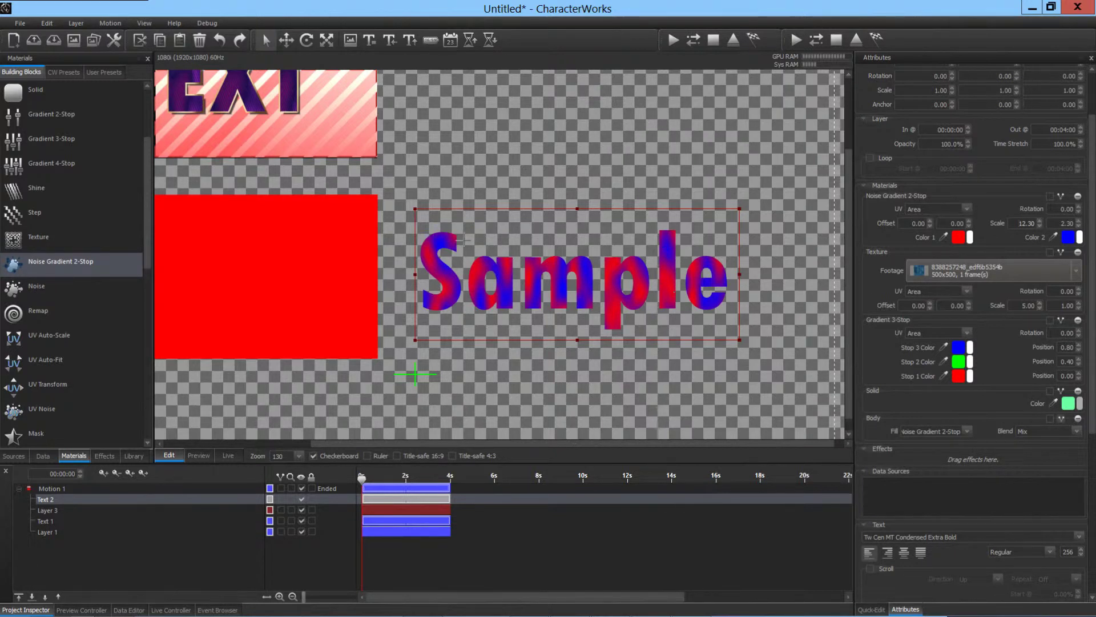
Step: Add a second Body material to the Sample text filled with Noise Gradient 2-Stop, and set Body 1's fill to Texture
{"action": "left_click_drag", "start_coordinate": [148, 159], "coordinate": [913, 413]}
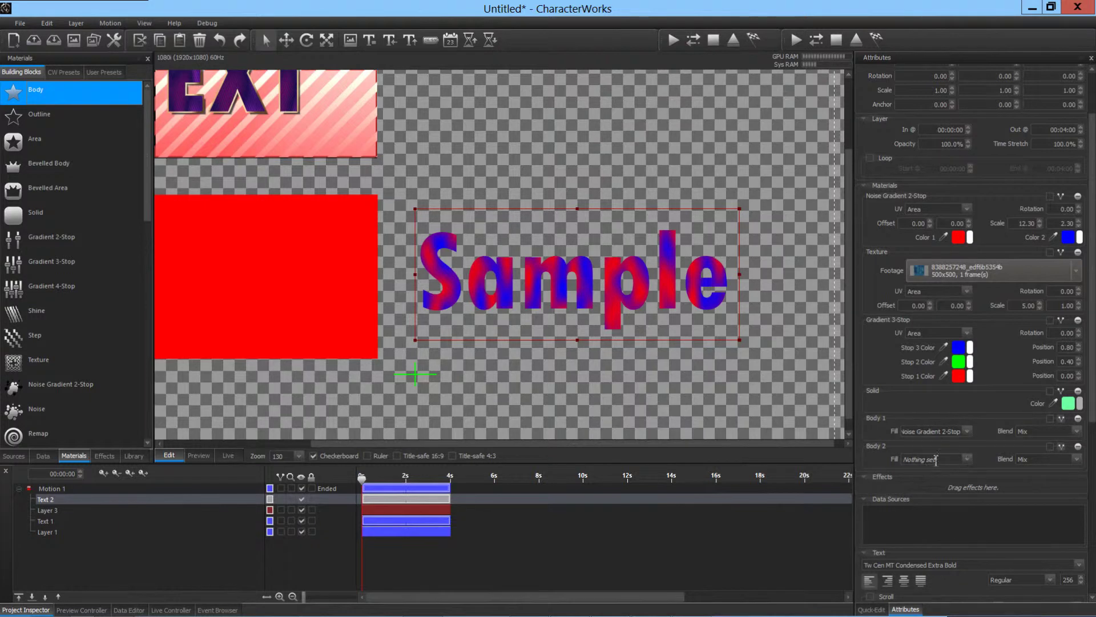
{"action": "left_click", "coordinate": [966, 459]}
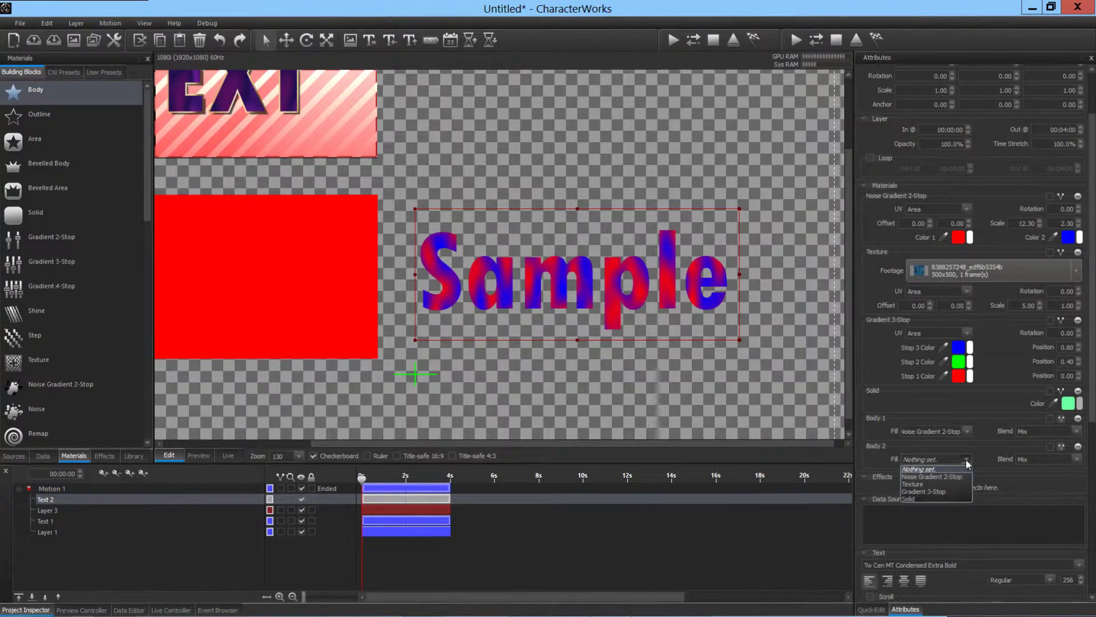
{"action": "left_click", "coordinate": [945, 482]}
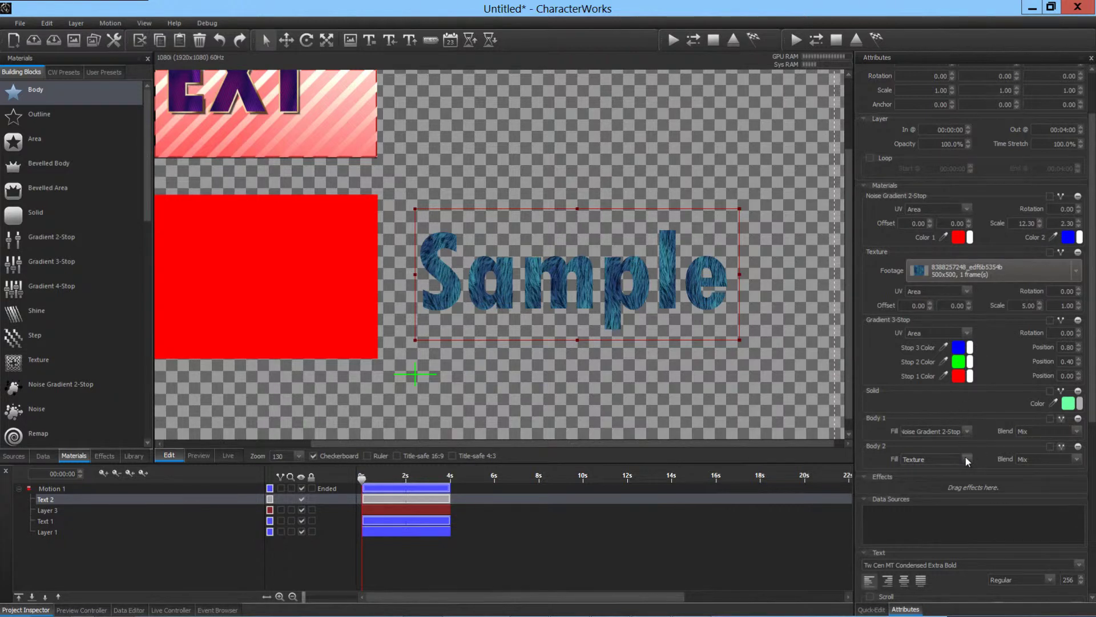
{"action": "left_click", "coordinate": [965, 457]}
{"action": "left_click", "coordinate": [953, 474]}
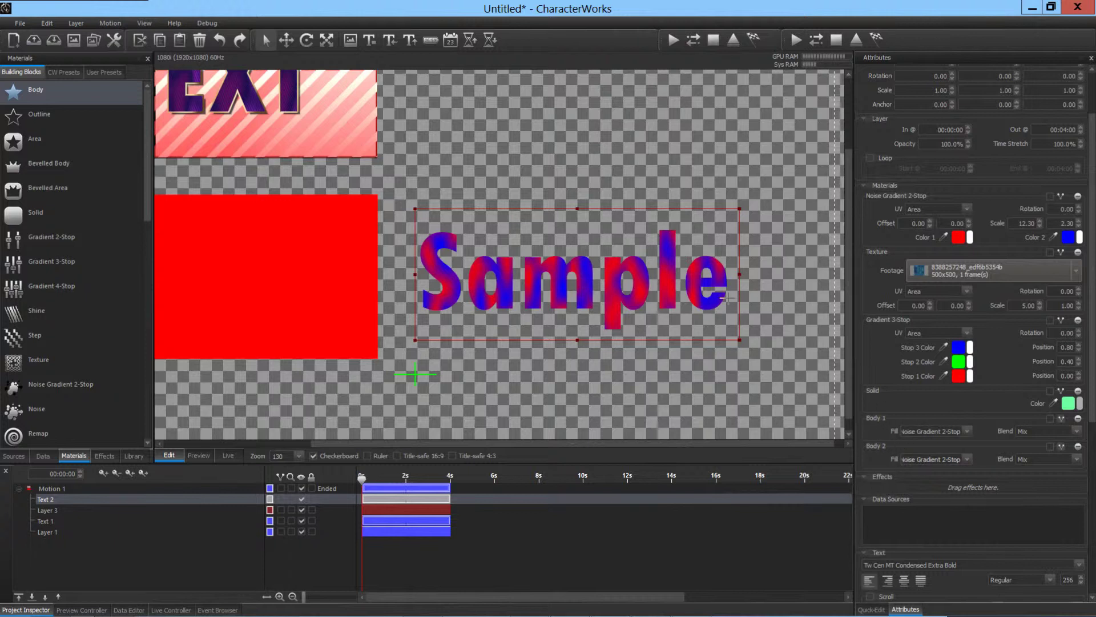
{"action": "left_click", "coordinate": [965, 431]}
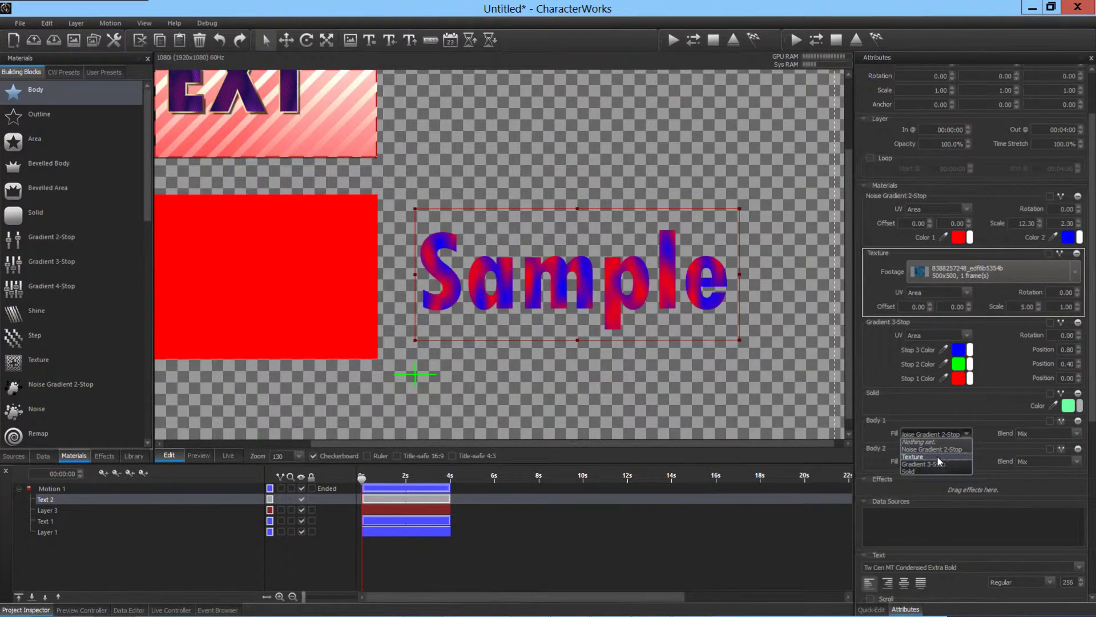
{"action": "left_click", "coordinate": [939, 448]}
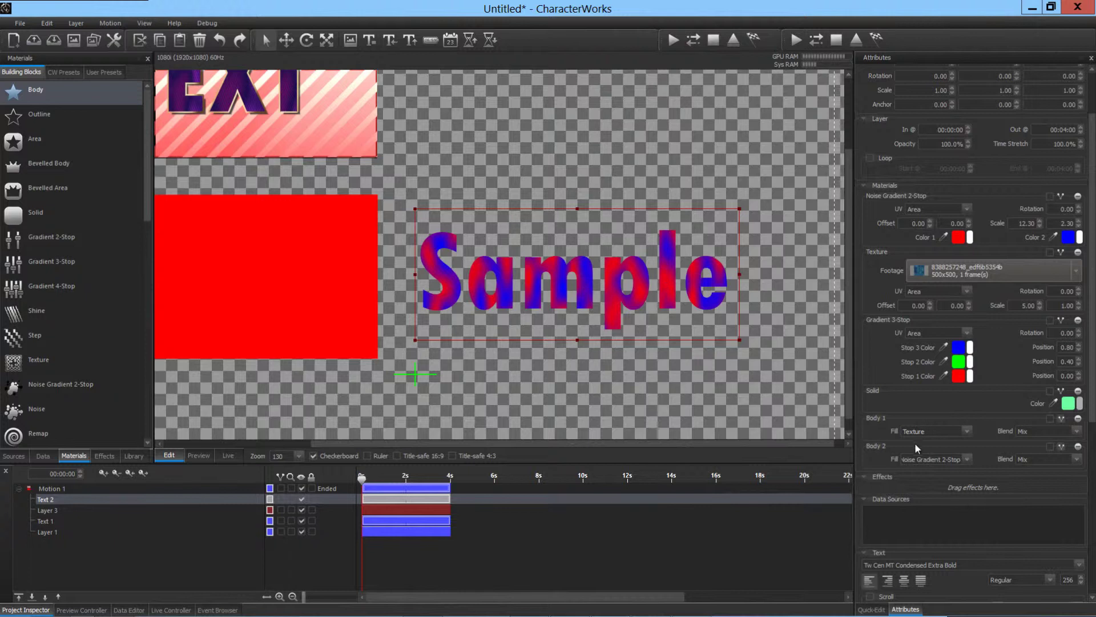
Step: Try the Screen and Multiply blend modes on Body 2, and return its blend to Mix
{"action": "left_click", "coordinate": [1076, 459]}
{"action": "left_click", "coordinate": [1063, 489]}
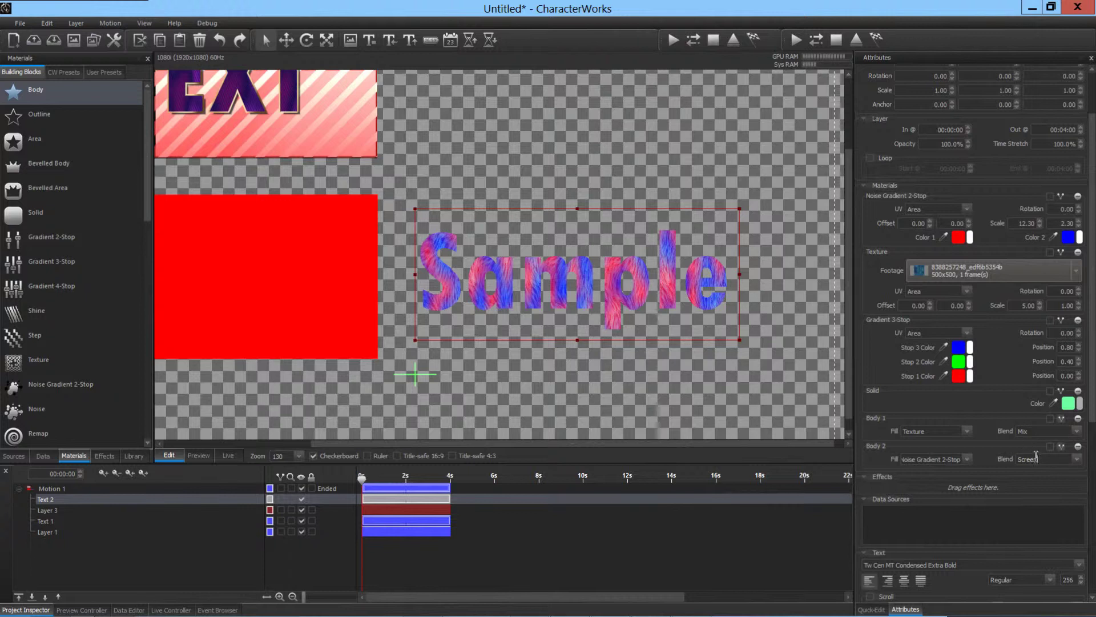
{"action": "scroll", "coordinate": [1037, 459], "scroll_direction": "up", "scroll_amount": 1}
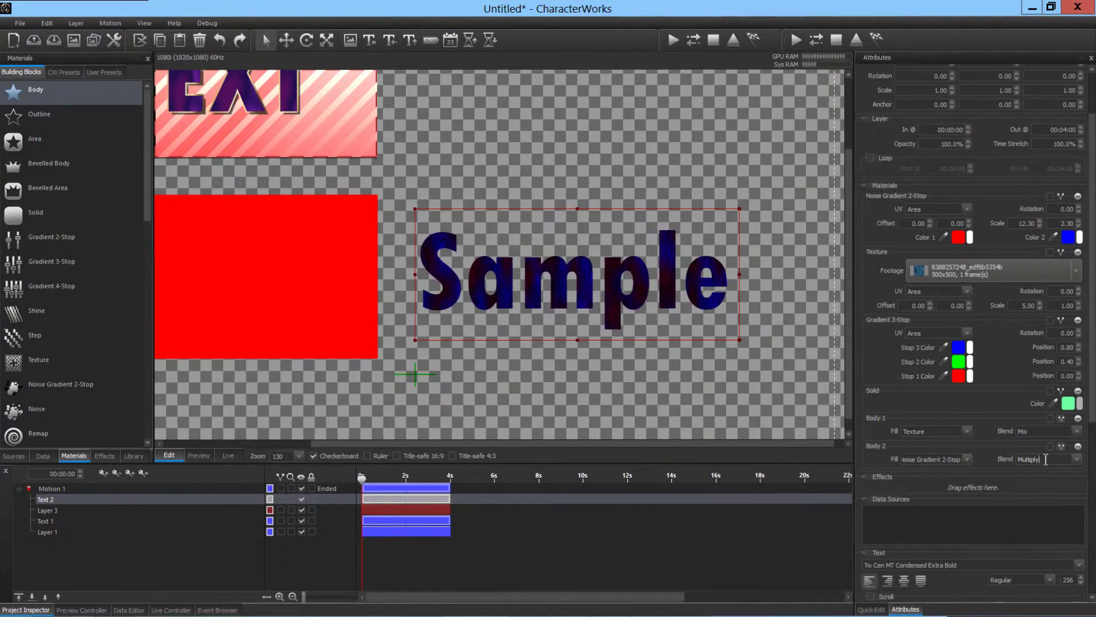
{"action": "scroll", "coordinate": [1046, 459], "scroll_direction": "up", "scroll_amount": 1}
{"action": "scroll", "coordinate": [1046, 459], "scroll_direction": "down", "scroll_amount": 2}
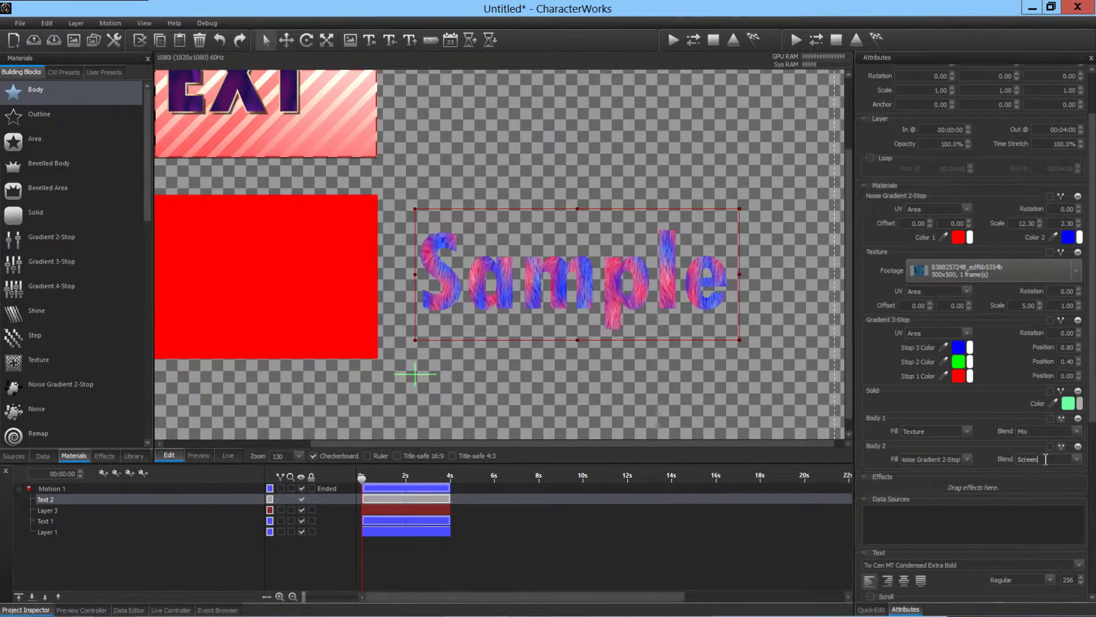
{"action": "scroll", "coordinate": [1046, 459], "scroll_direction": "down", "scroll_amount": 1}
{"action": "scroll", "coordinate": [1046, 459], "scroll_direction": "up", "scroll_amount": 1}
{"action": "scroll", "coordinate": [1045, 459], "scroll_direction": "up", "scroll_amount": 4}
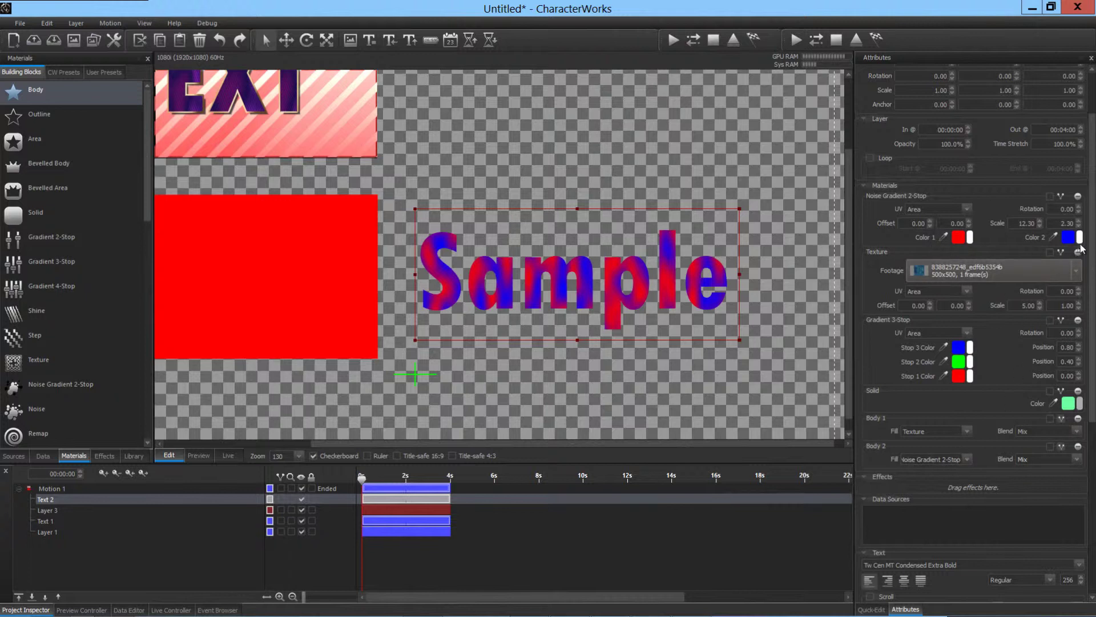
Step: Reduce the alpha of the Noise Gradient 2-Stop's Color 1 to 0
{"action": "left_click", "coordinate": [970, 238]}
{"action": "left_click_drag", "start_coordinate": [974, 244], "coordinate": [975, 304]}
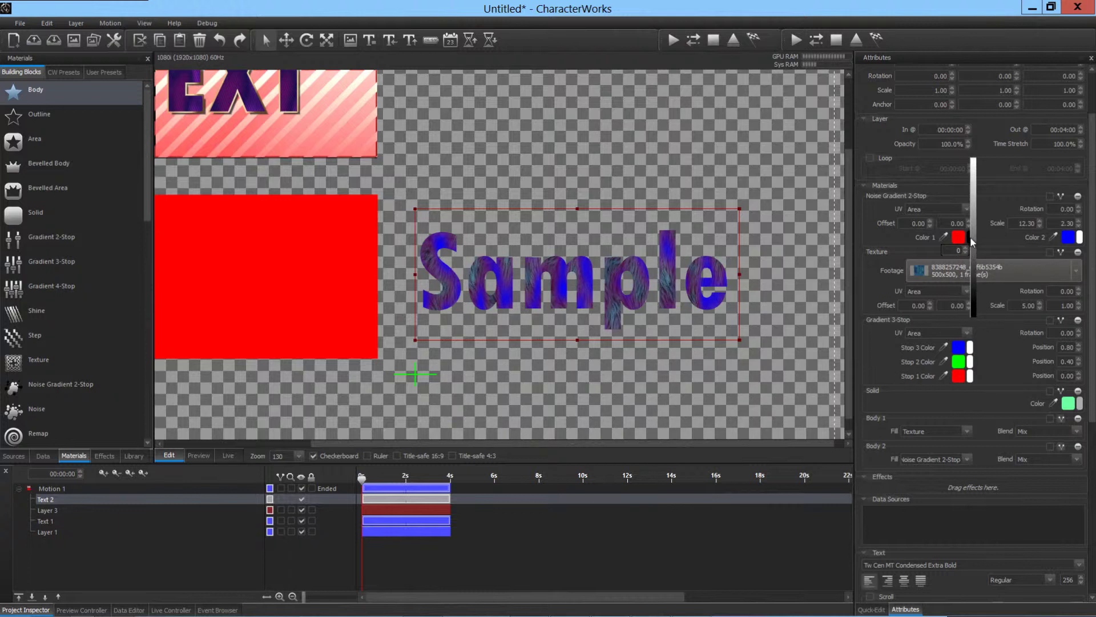
{"action": "left_click", "coordinate": [956, 251]}
{"action": "scroll", "coordinate": [590, 299], "scroll_direction": "up", "scroll_amount": 2}
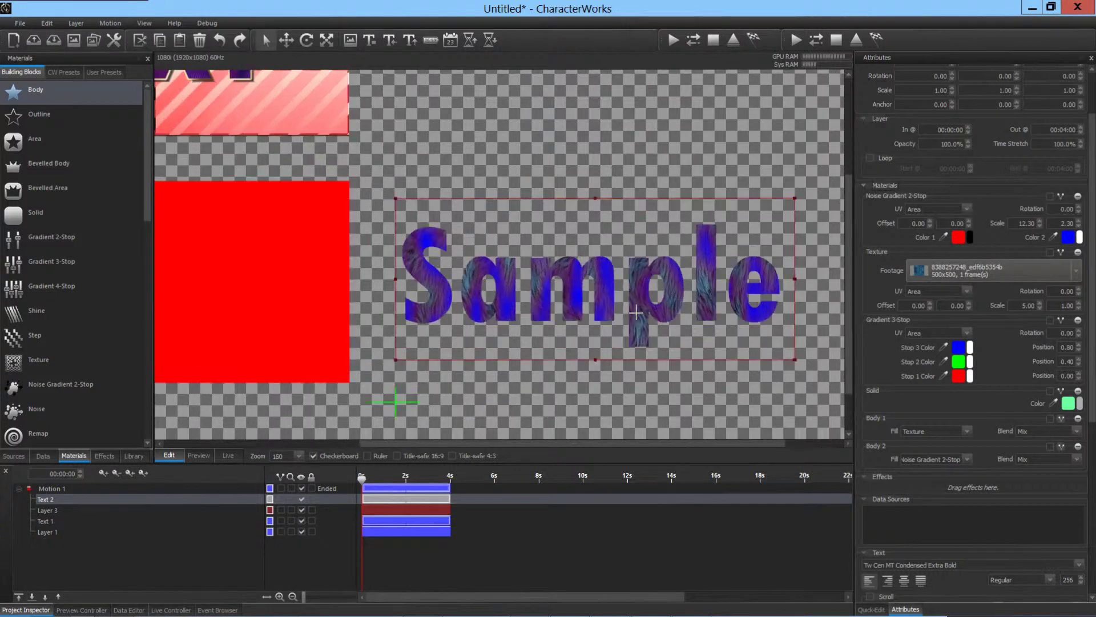
Step: Set Body 2's blend mode to Multiply and shift the Sample text slightly to the right
{"action": "scroll", "coordinate": [590, 299], "scroll_direction": "up", "scroll_amount": 3}
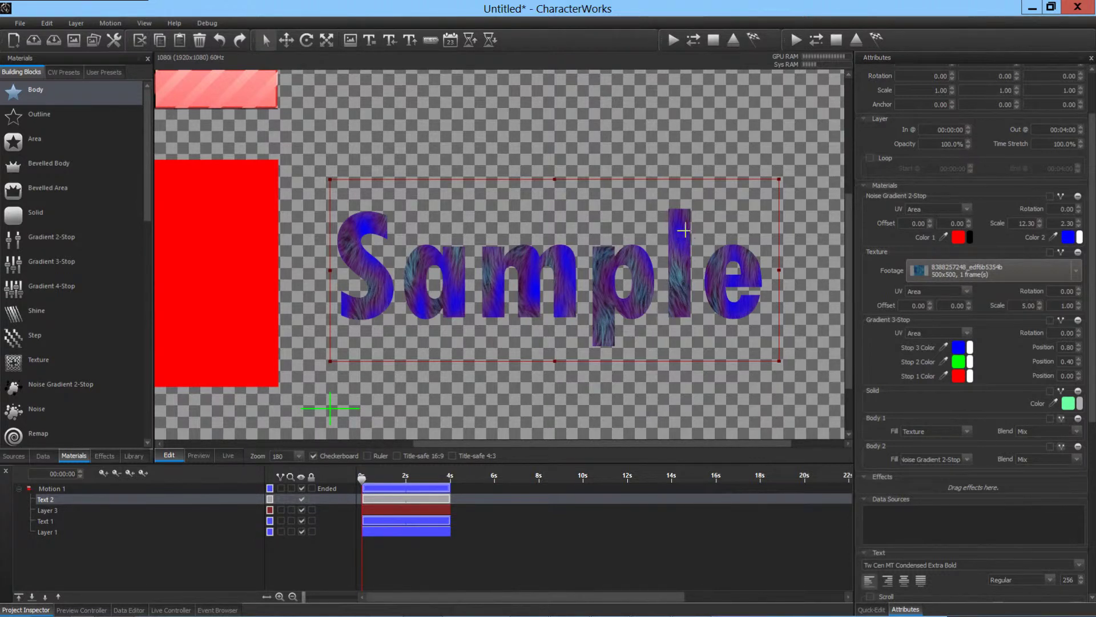
{"action": "left_click", "coordinate": [1078, 460]}
{"action": "left_click", "coordinate": [1052, 495]}
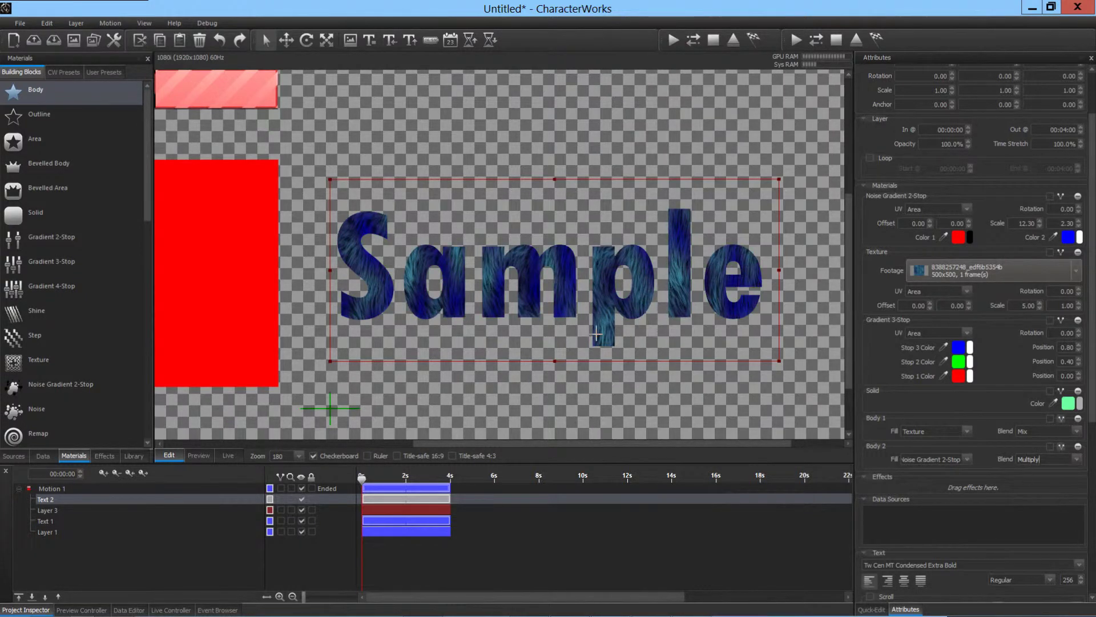
{"action": "scroll", "coordinate": [594, 326], "scroll_direction": "up", "scroll_amount": 1}
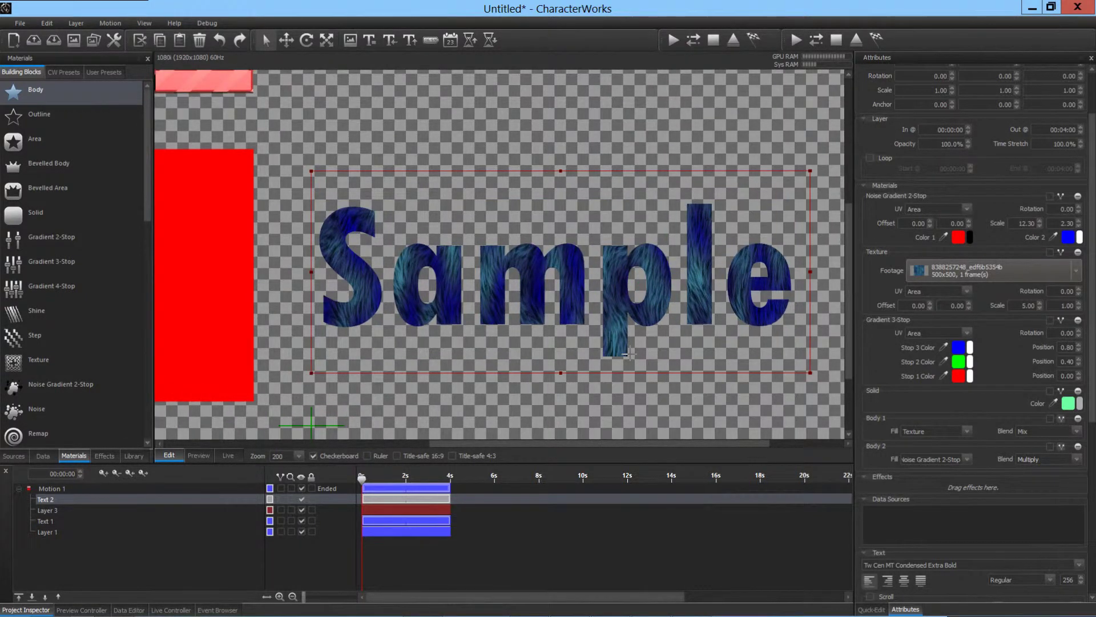
{"action": "scroll", "coordinate": [628, 353], "scroll_direction": "down", "scroll_amount": 1}
{"action": "scroll", "coordinate": [628, 354], "scroll_direction": "down", "scroll_amount": 1}
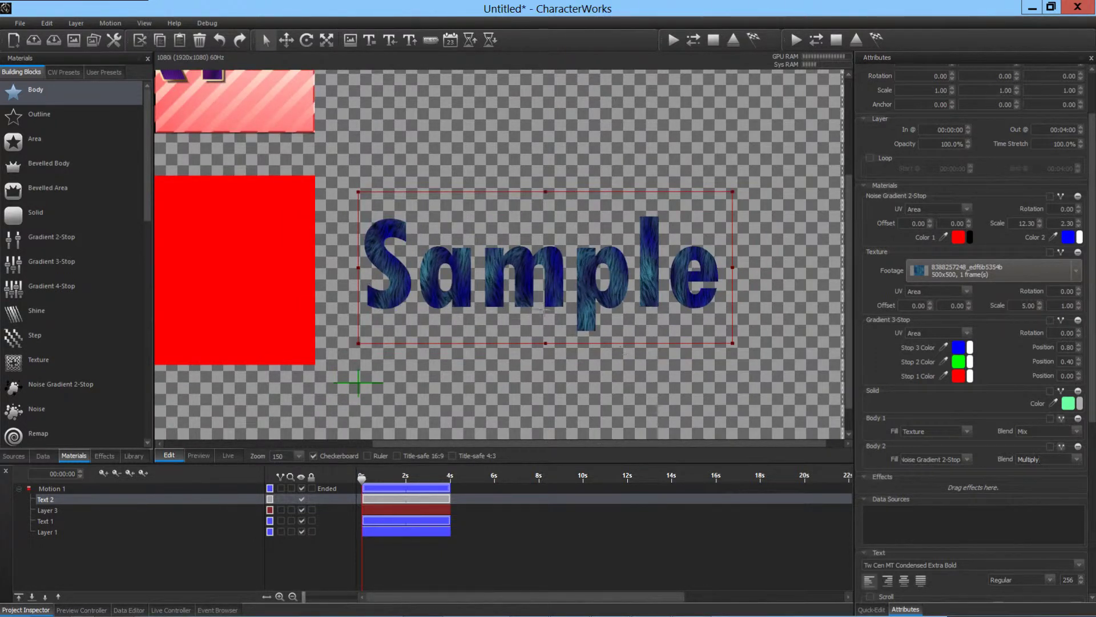
{"action": "left_click_drag", "start_coordinate": [464, 289], "coordinate": [468, 290]}
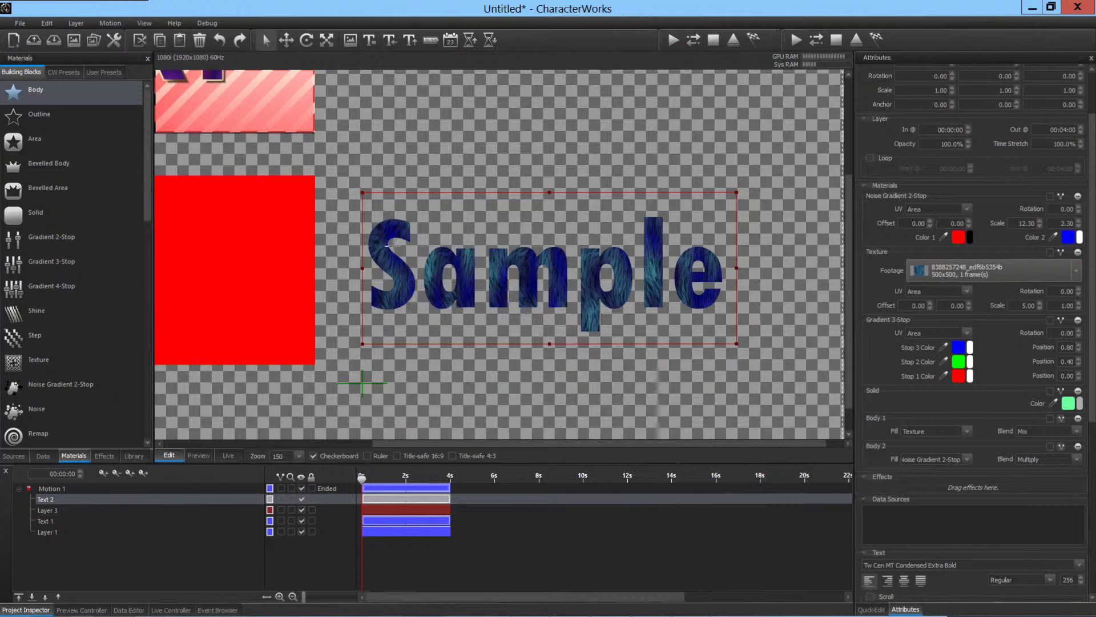
Step: Add an Outline material to the Sample text and assign Gradient 3-Stop to it
{"action": "left_click", "coordinate": [17, 119]}
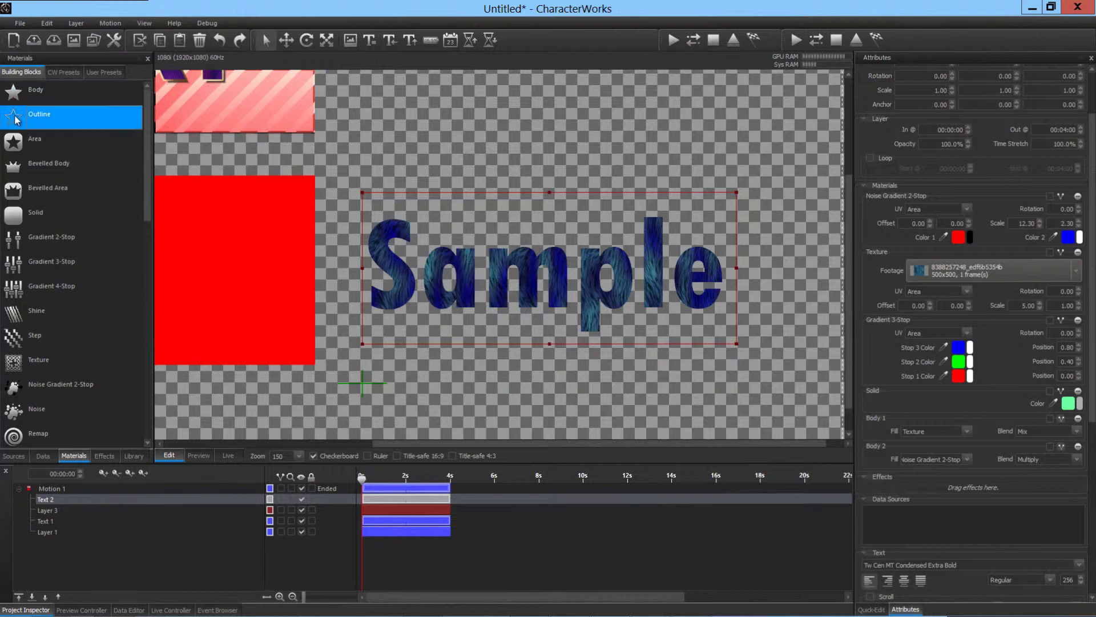
{"action": "left_click_drag", "start_coordinate": [17, 119], "coordinate": [947, 470]}
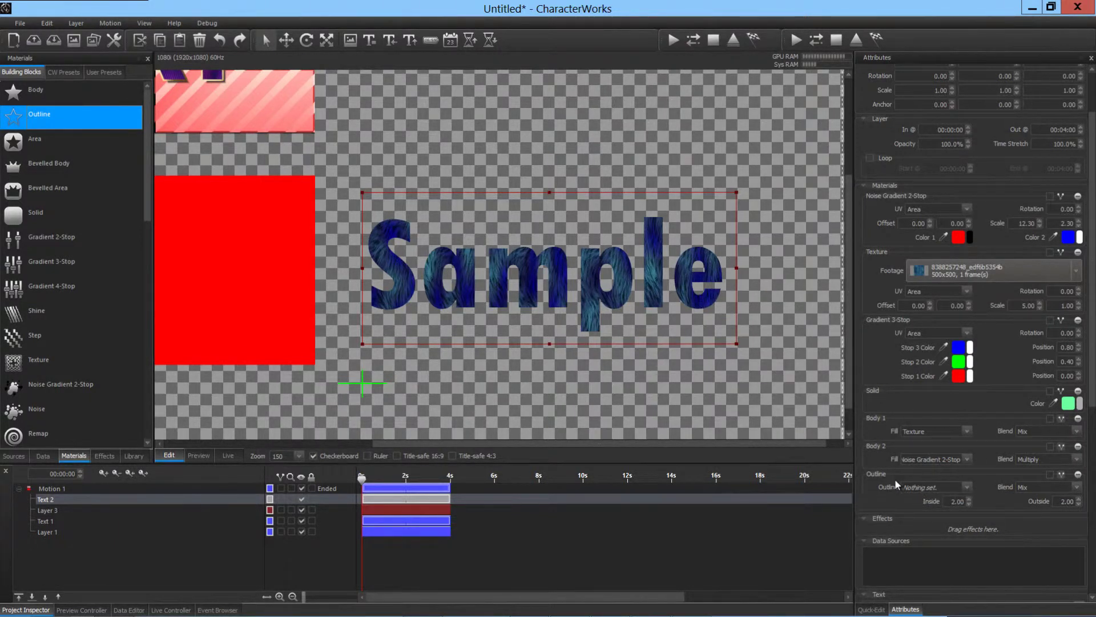
{"action": "left_click", "coordinate": [967, 488]}
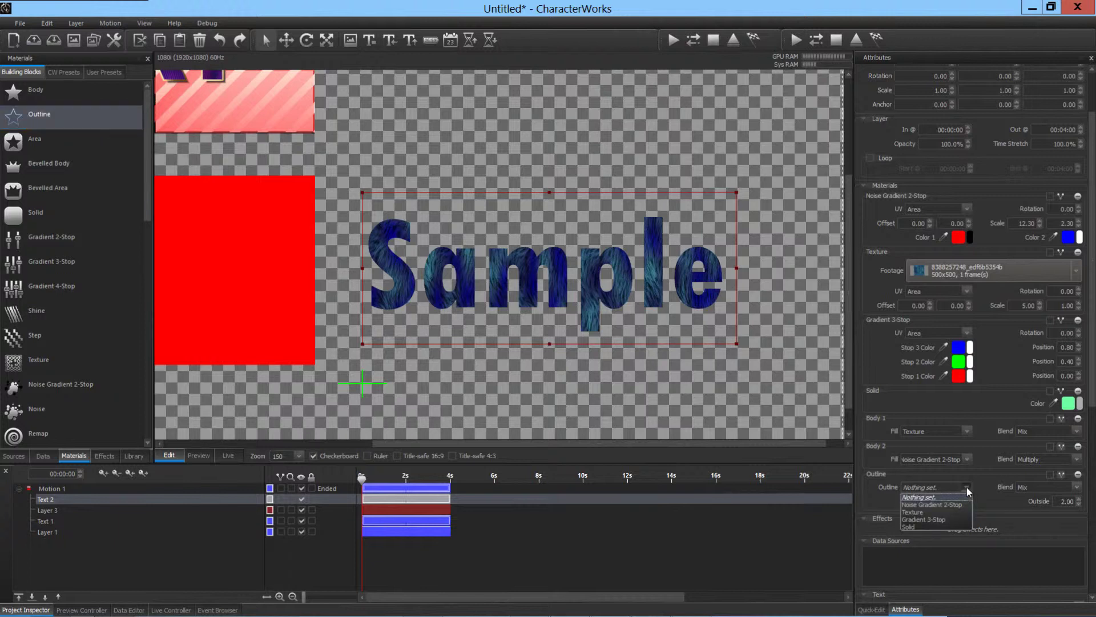
{"action": "left_click", "coordinate": [953, 520]}
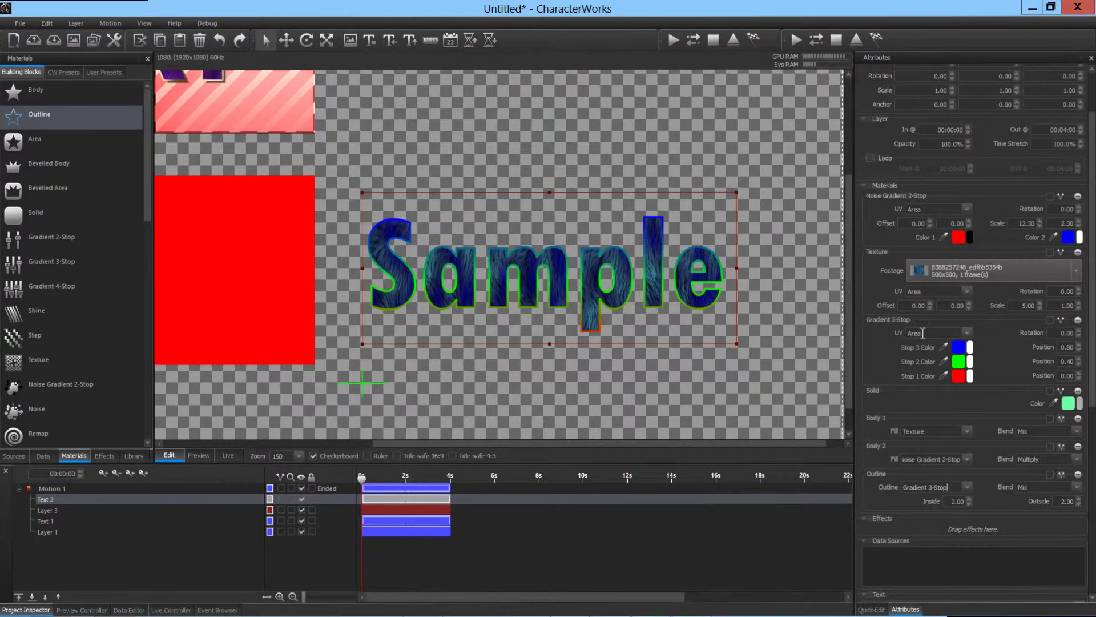
Step: Try the Item and Area UV mappings on Gradient 3-Stop, and set its UV to Outline
{"action": "left_click", "coordinate": [966, 333]}
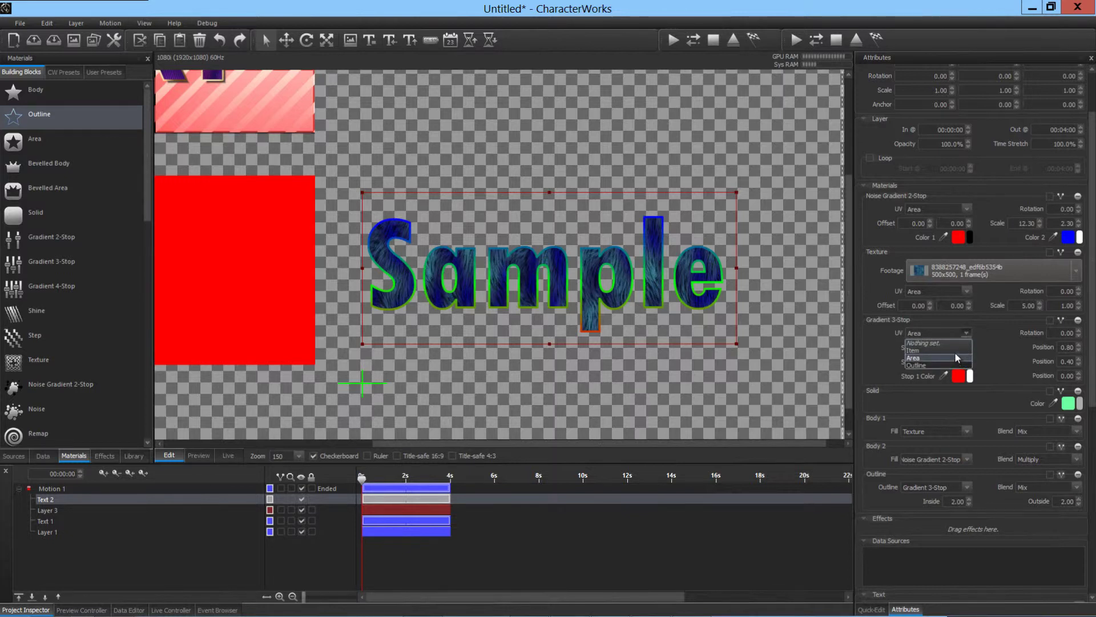
{"action": "left_click", "coordinate": [956, 351]}
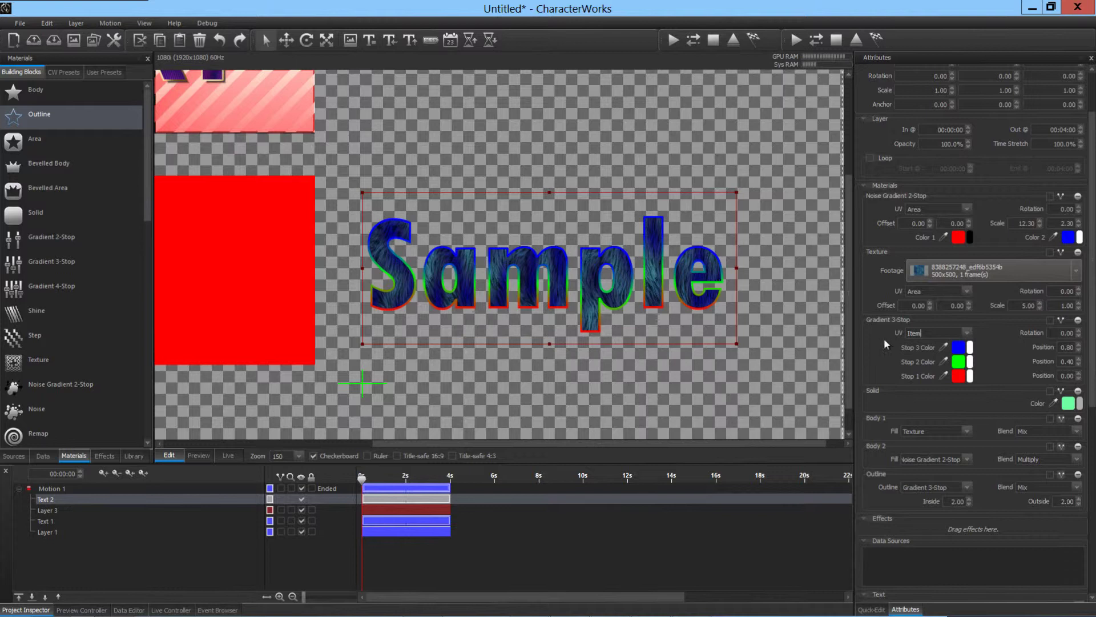
{"action": "left_click", "coordinate": [969, 336]}
{"action": "left_click", "coordinate": [924, 343]}
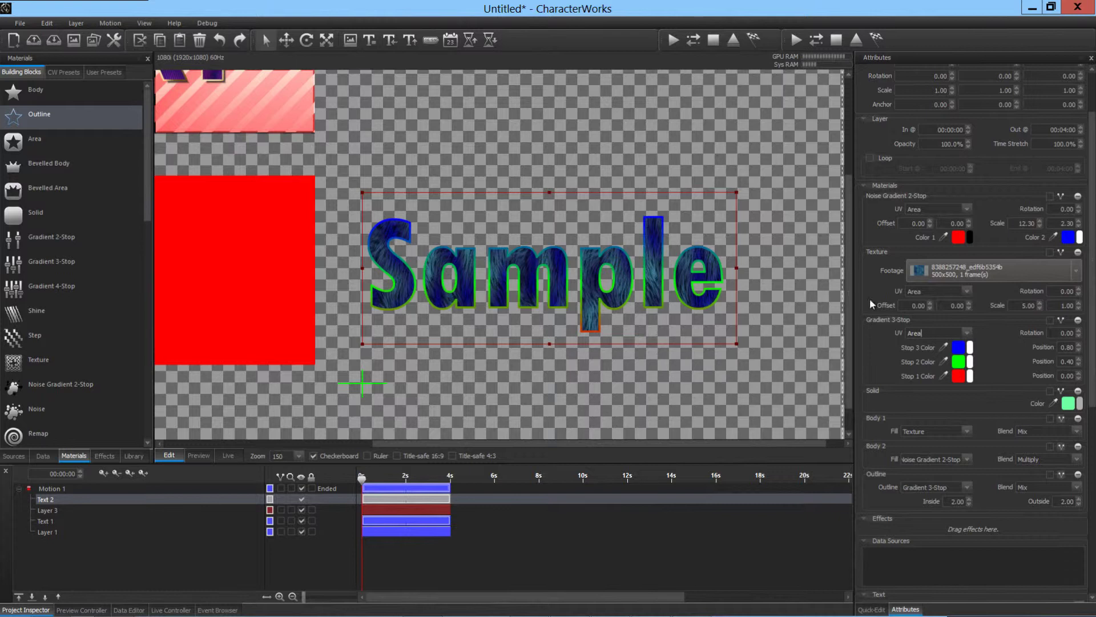
{"action": "left_click", "coordinate": [967, 333]}
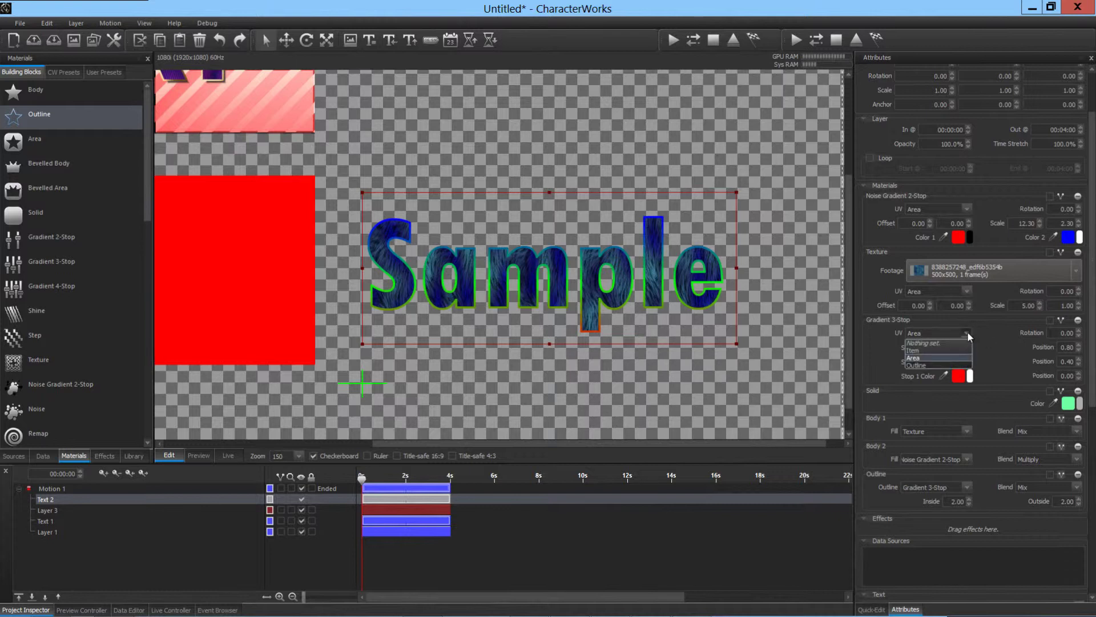
{"action": "left_click", "coordinate": [915, 365]}
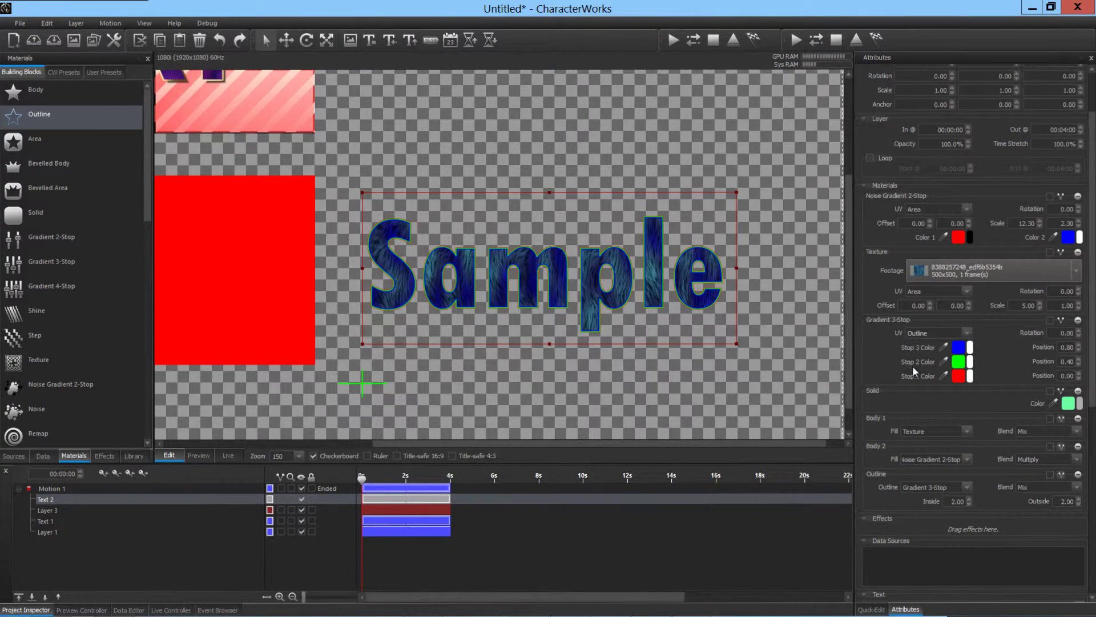
Step: Set the Outline material's Inside width to 7
{"action": "scroll", "coordinate": [708, 330], "scroll_direction": "up", "scroll_amount": 6}
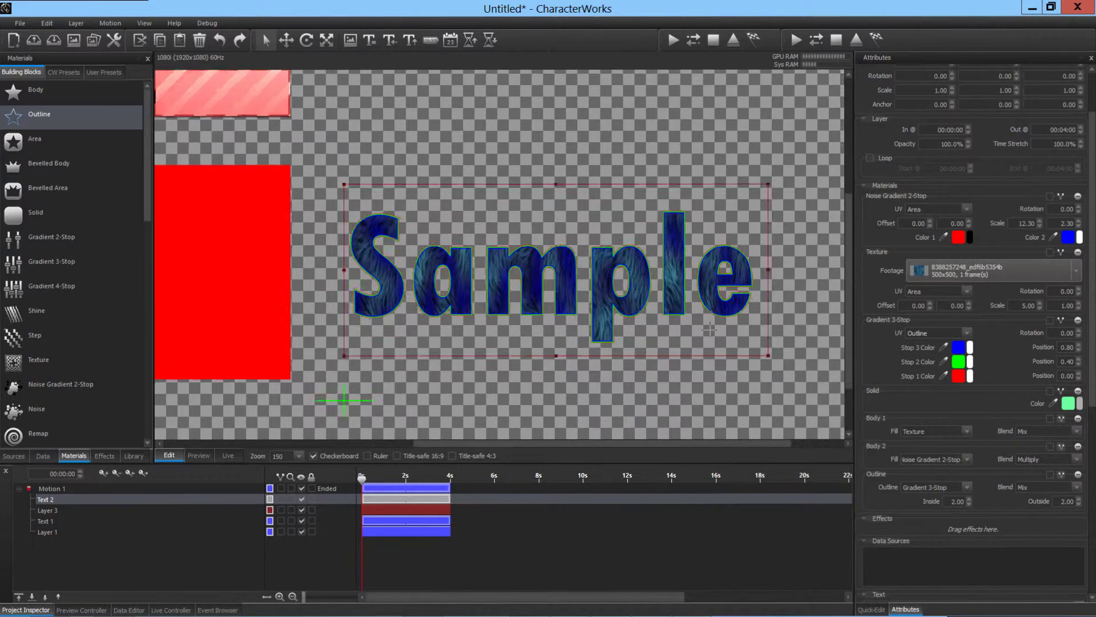
{"action": "scroll", "coordinate": [708, 330], "scroll_direction": "up", "scroll_amount": 2}
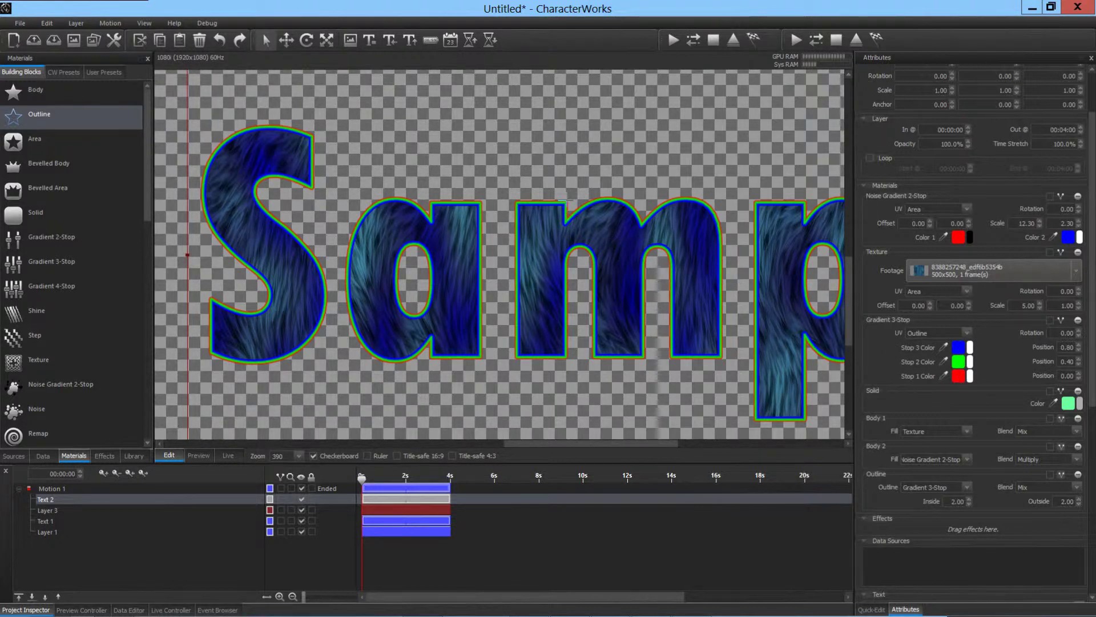
{"action": "double_click", "coordinate": [954, 501]}
{"action": "type", "text": "5"}
{"action": "key", "text": "Return"}
{"action": "type", "text": "7"}
{"action": "key", "text": "Return"}
Step: Try an Outside width of 4 for the Outline material, and set it to 5
{"action": "double_click", "coordinate": [1068, 501]}
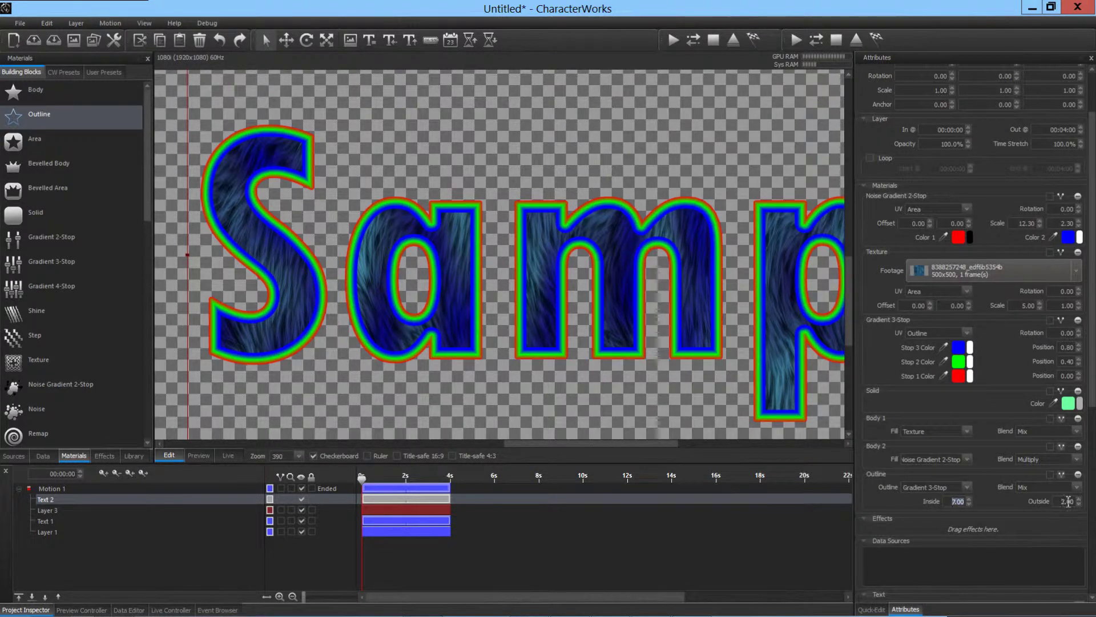
{"action": "type", "text": "4"}
{"action": "key", "text": "Return"}
{"action": "double_click", "coordinate": [1067, 501]}
{"action": "type", "text": "5"}
{"action": "key", "text": "Return"}
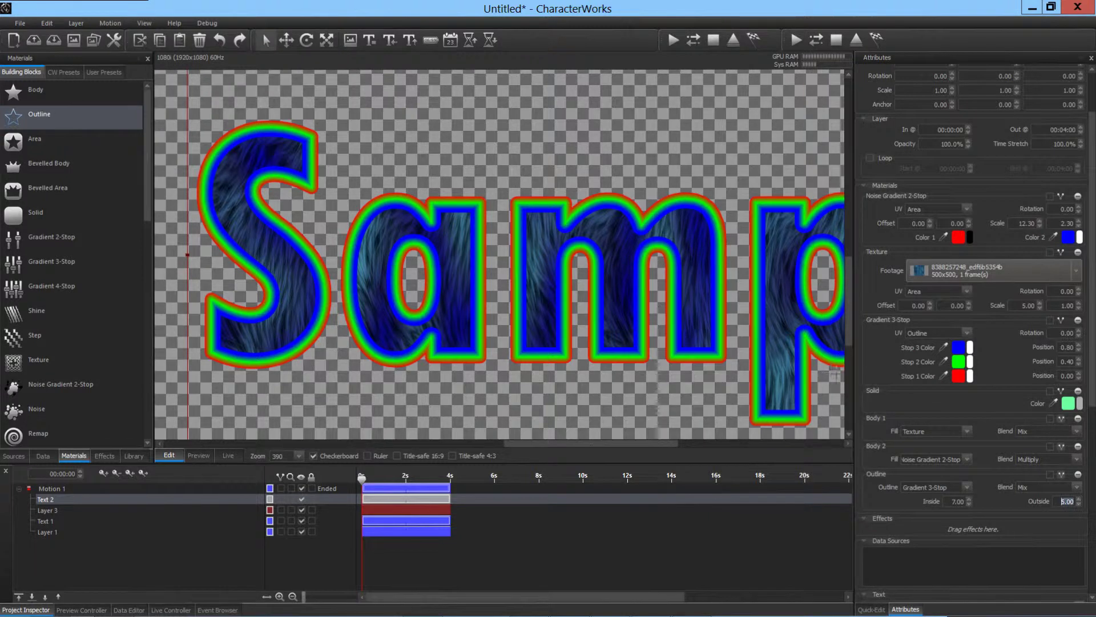
Step: Try a lower alpha on Gradient 3-Stop's Stop 1 Color, restore it, and reduce Stop 2 Color's alpha to 0
{"action": "scroll", "coordinate": [963, 382], "scroll_direction": "up", "scroll_amount": 1}
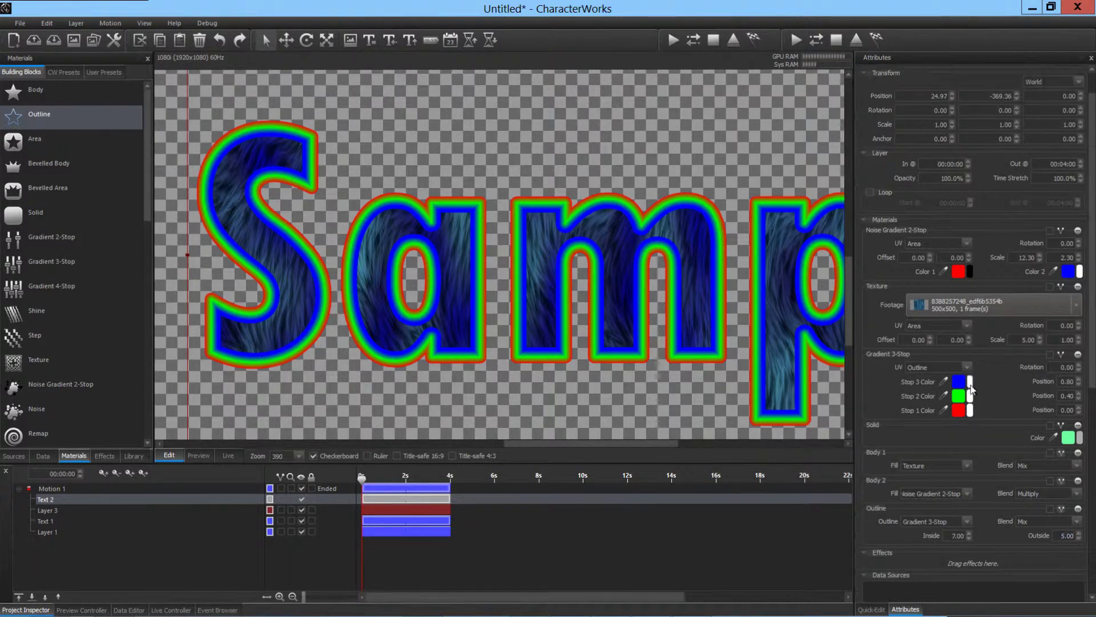
{"action": "left_click_drag", "start_coordinate": [970, 413], "coordinate": [973, 438]}
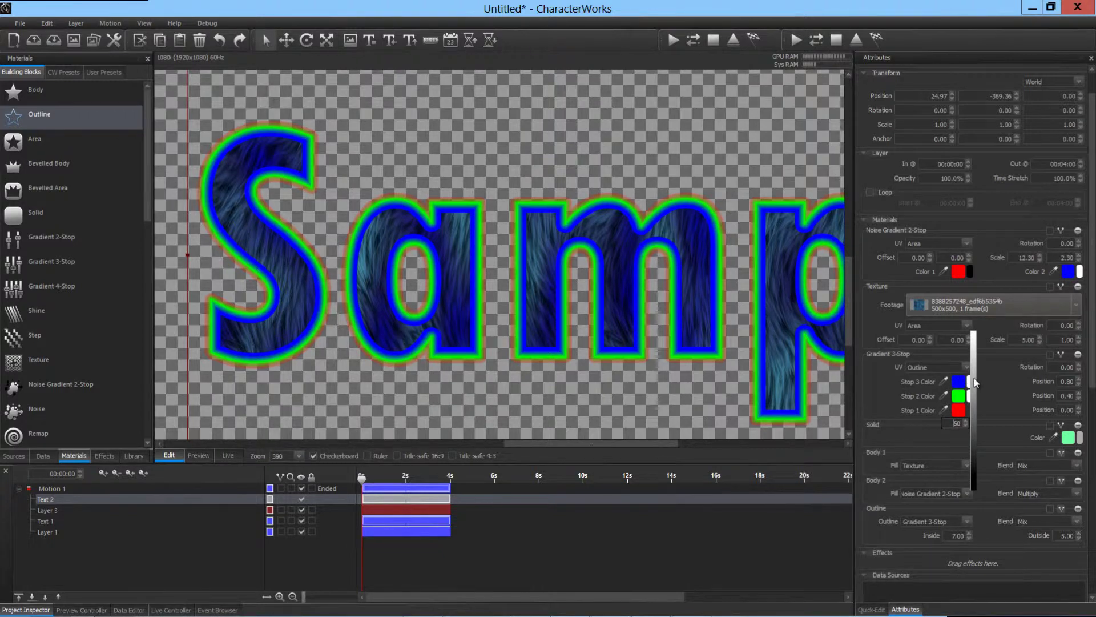
{"action": "left_click_drag", "start_coordinate": [974, 378], "coordinate": [972, 475]}
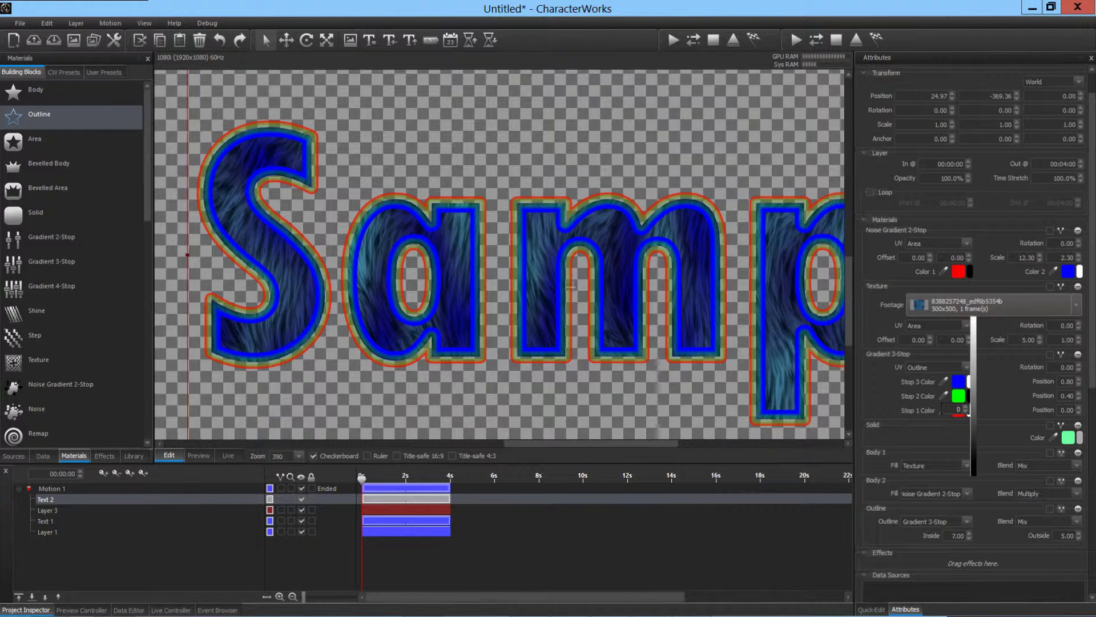
{"action": "left_click", "coordinate": [878, 382]}
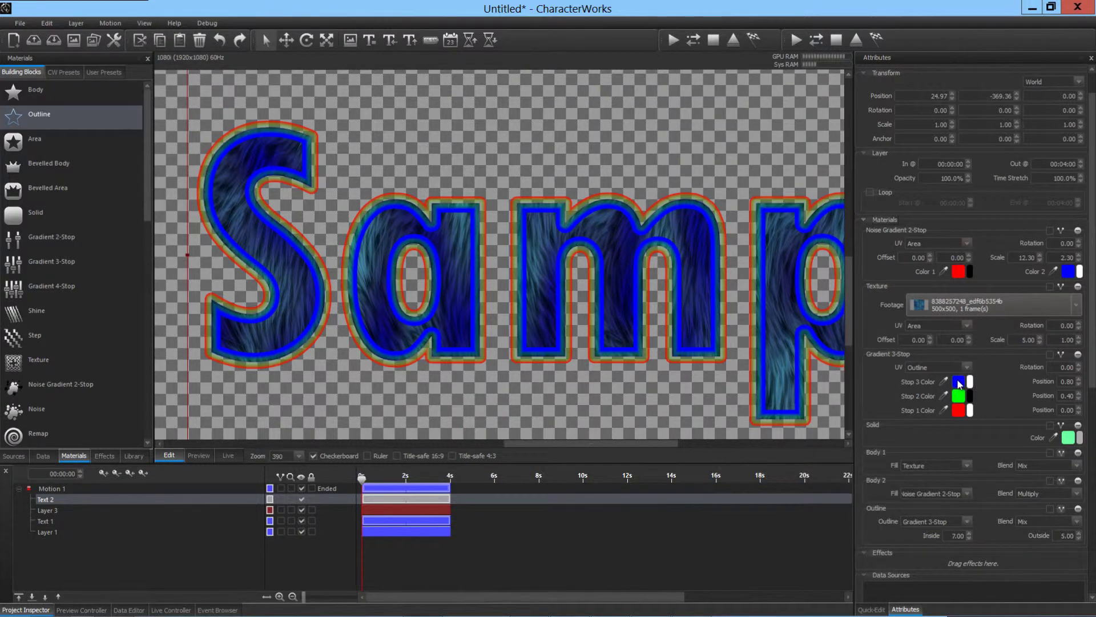
Step: Set Gradient 3-Stop's Stop 3 Color to light blue (RGB 80, 179, 255) and copy that color to Stop 1
{"action": "left_click", "coordinate": [959, 382]}
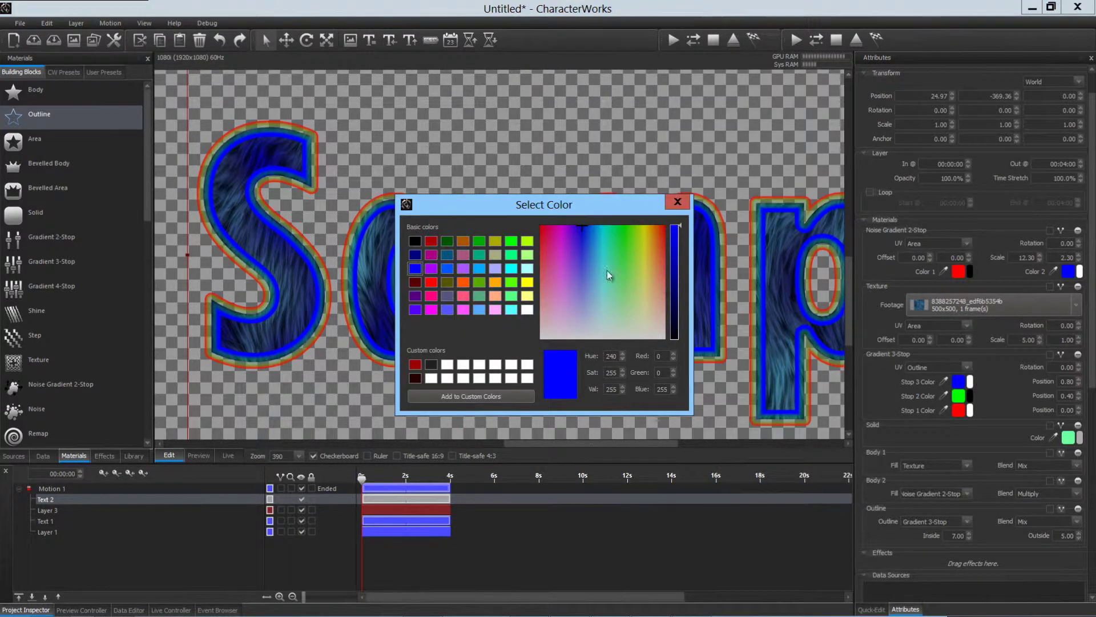
{"action": "left_click_drag", "start_coordinate": [580, 205], "coordinate": [655, 208]}
{"action": "mouse_move", "coordinate": [690, 265]}
{"action": "left_mouse_down"}
{"action": "mouse_move", "coordinate": [660, 253]}
{"action": "mouse_move", "coordinate": [680, 252]}
{"action": "mouse_move", "coordinate": [669, 263]}
{"action": "left_mouse_up"}
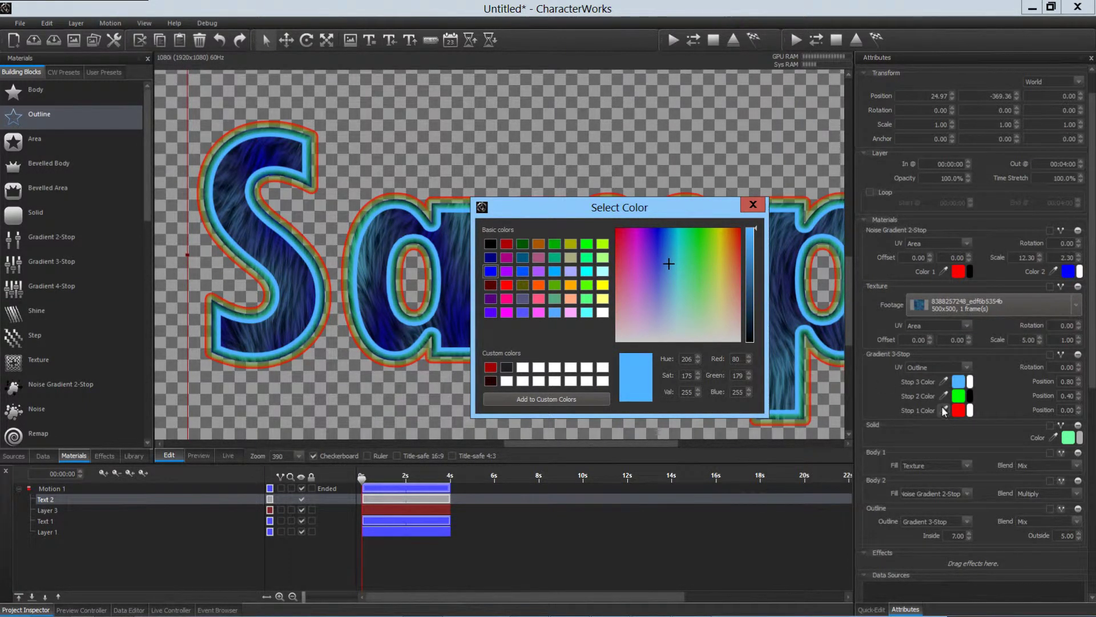
{"action": "left_click", "coordinate": [961, 380]}
{"action": "left_click_drag", "start_coordinate": [960, 380], "coordinate": [959, 409]}
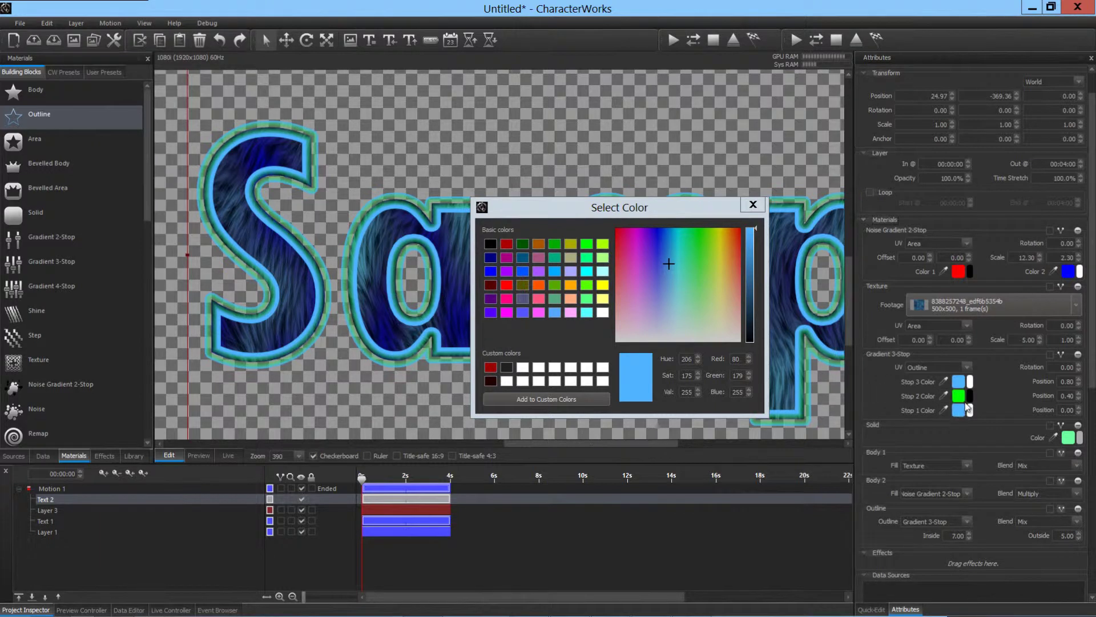
Step: Set the Gradient 3-Stop positions to 0.50 for Stop 2 and 1.00 for Stop 3, and close the color dialog
{"action": "double_click", "coordinate": [1069, 396]}
{"action": "type", "text": "5"}
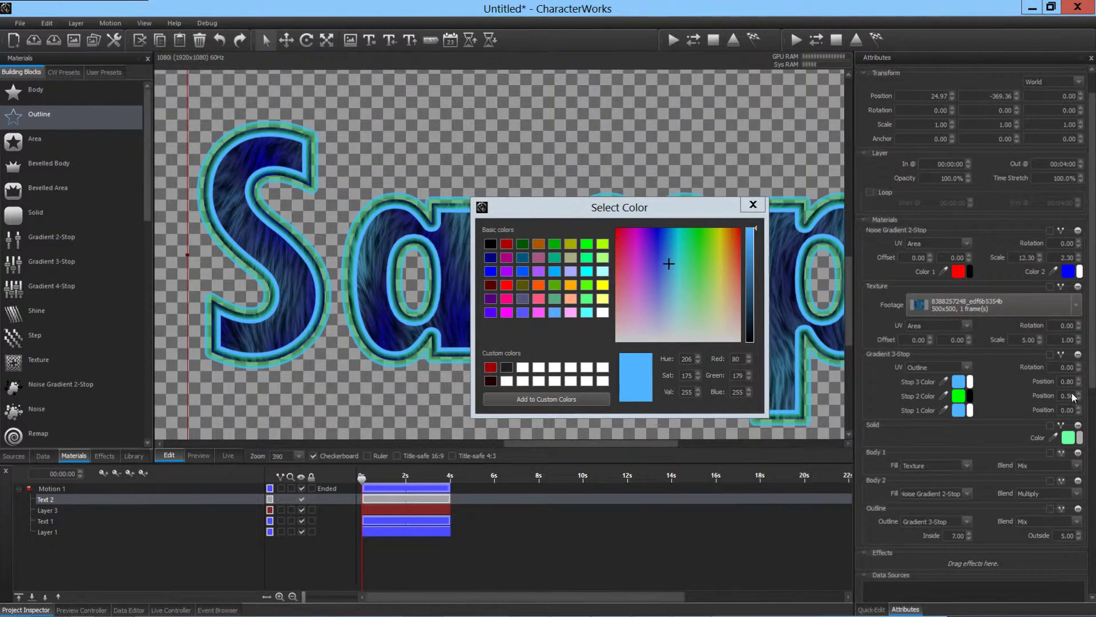
{"action": "double_click", "coordinate": [1070, 381]}
{"action": "type", "text": "1"}
{"action": "key", "text": "Return"}
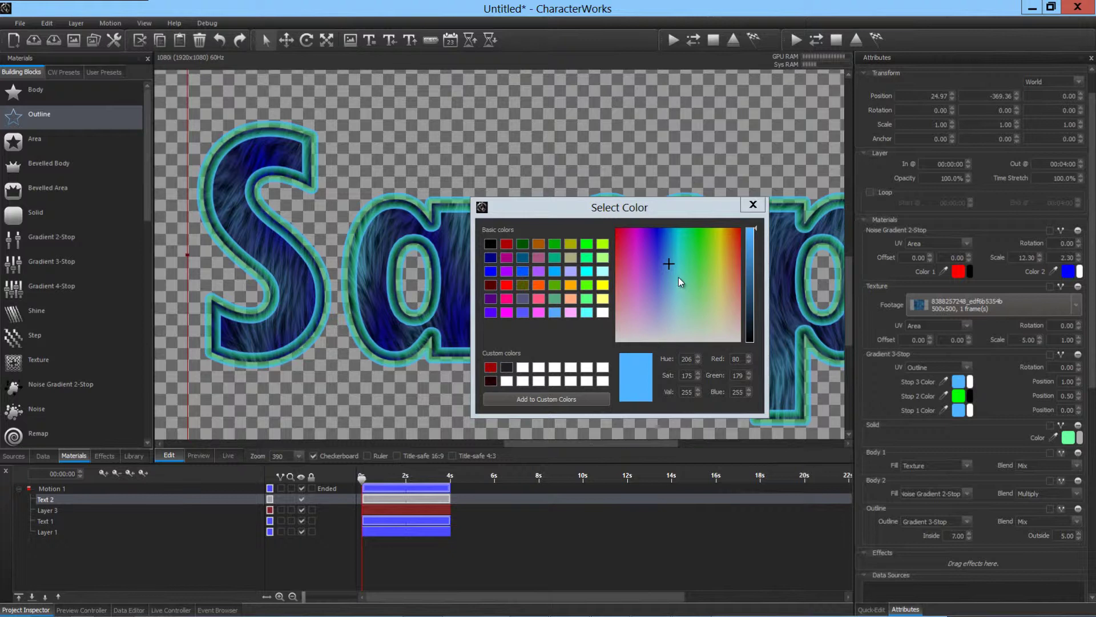
{"action": "left_click", "coordinate": [753, 204]}
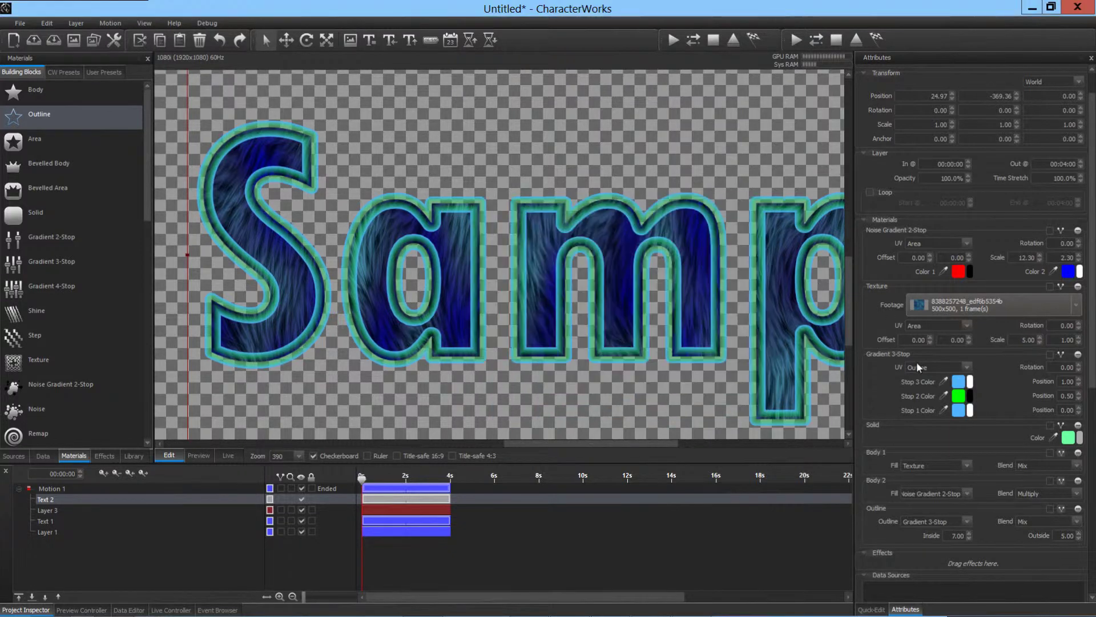
Step: Sample blue tones from the textured letter m for Gradient 3-Stop's Stop 3 and Stop 1 colors
{"action": "left_click", "coordinate": [943, 381]}
{"action": "left_click", "coordinate": [543, 258]}
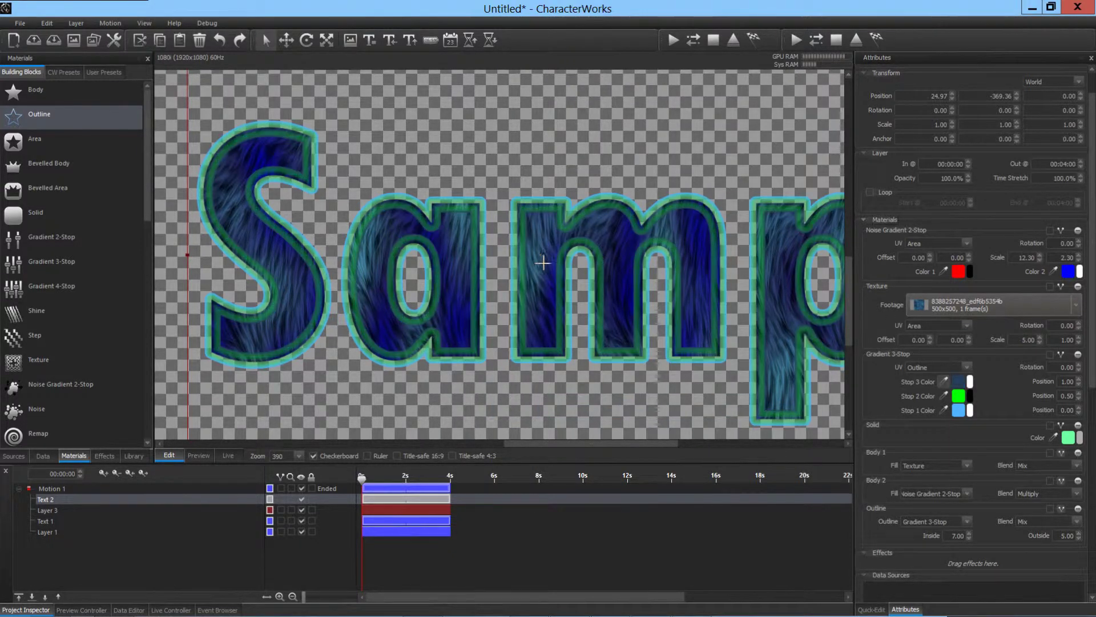
{"action": "left_click", "coordinate": [943, 410]}
{"action": "left_click", "coordinate": [537, 252]}
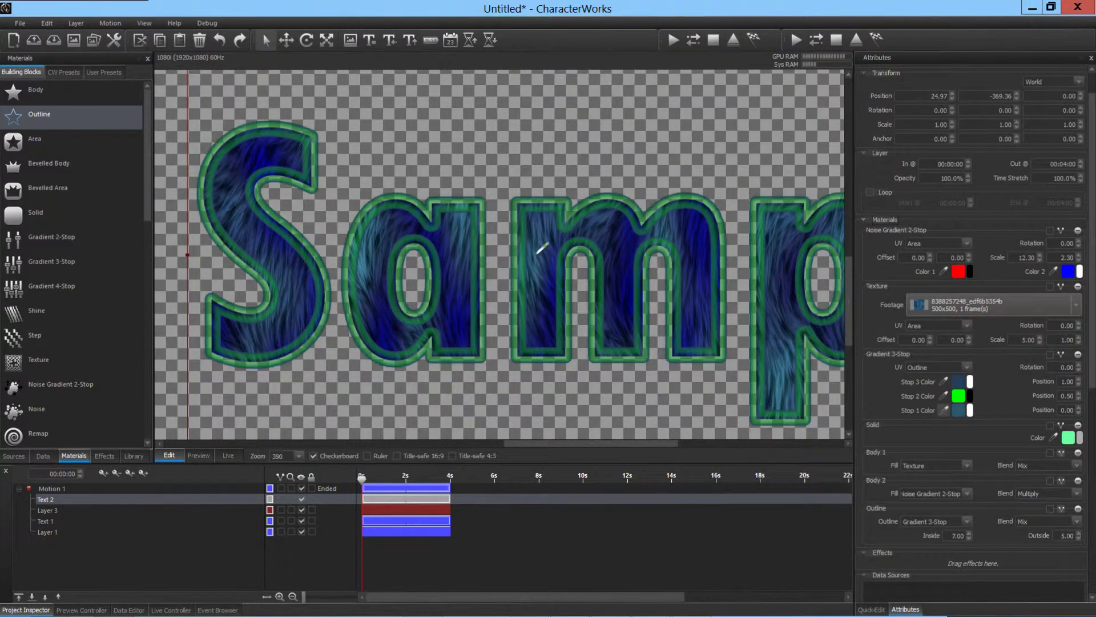
{"action": "left_click", "coordinate": [547, 221]}
Step: Brighten Stop 1 Color to RGB 82, 141, 217 and sample that color for Stop 3
{"action": "left_click", "coordinate": [958, 411]}
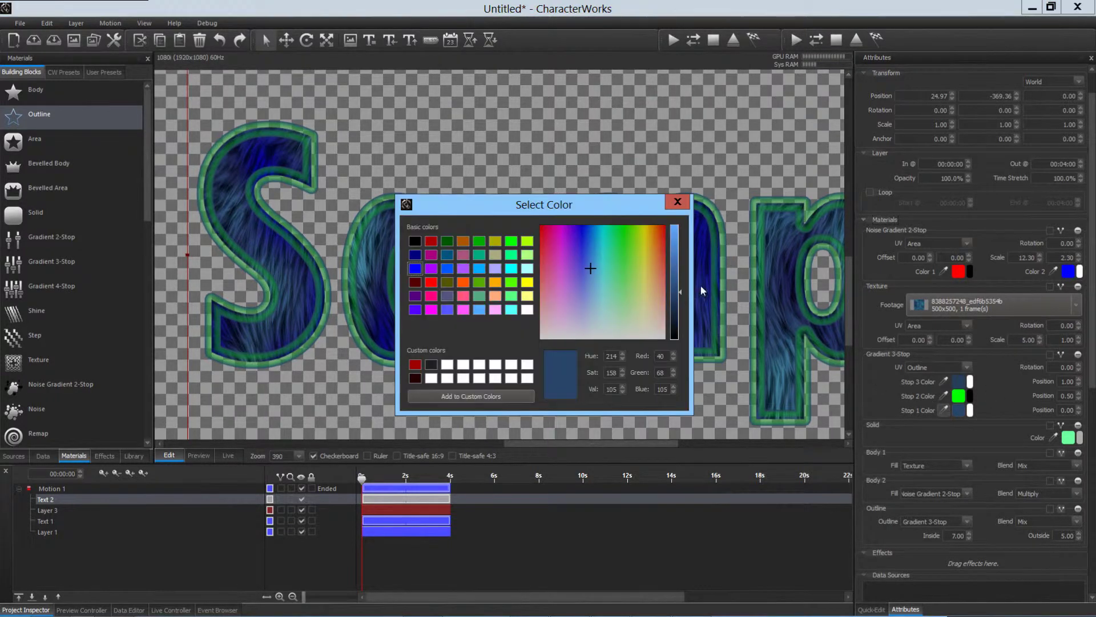
{"action": "left_click_drag", "start_coordinate": [675, 266], "coordinate": [675, 249]}
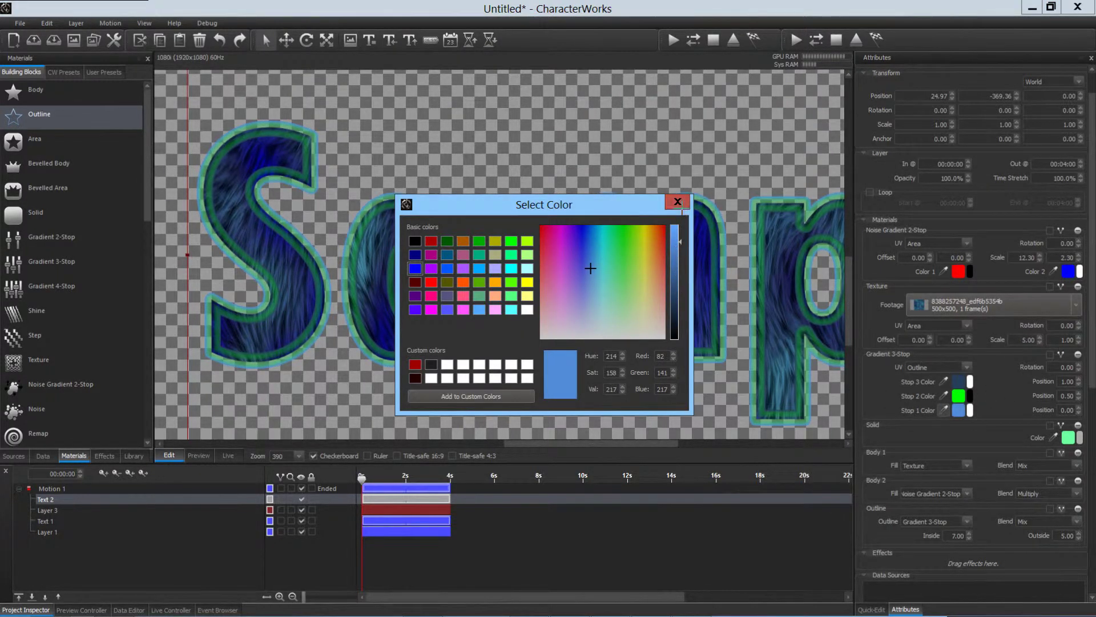
{"action": "left_click", "coordinate": [681, 205]}
{"action": "left_click", "coordinate": [944, 381]}
{"action": "left_click", "coordinate": [958, 410]}
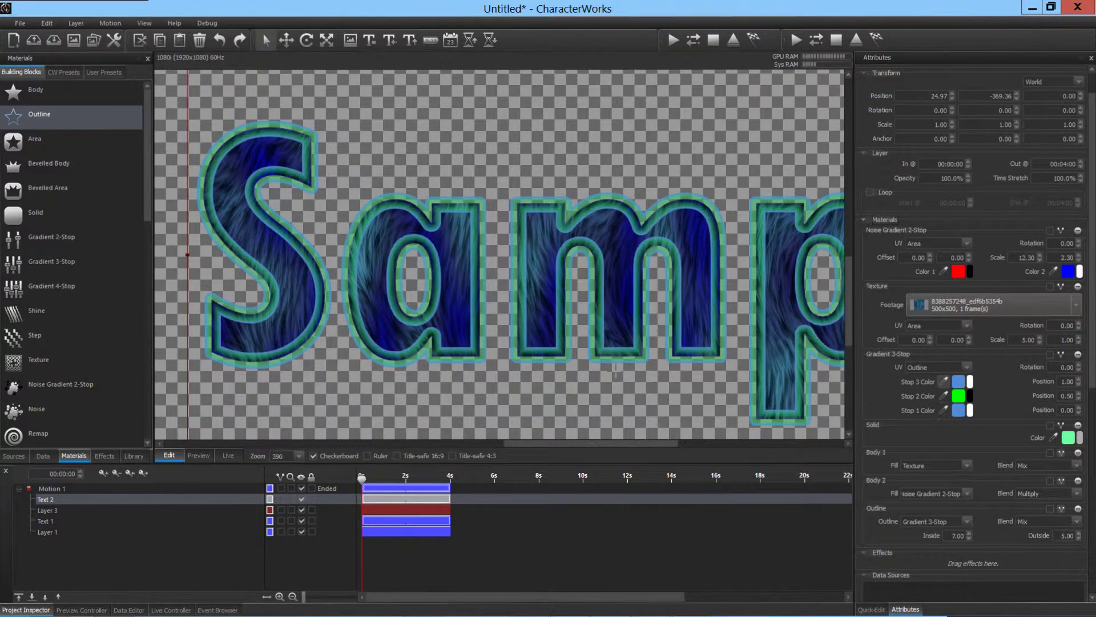
Step: Reduce the Outline material's Outside width to 3
{"action": "scroll", "coordinate": [461, 320], "scroll_direction": "down", "scroll_amount": 3}
{"action": "scroll", "coordinate": [462, 320], "scroll_direction": "down", "scroll_amount": 3}
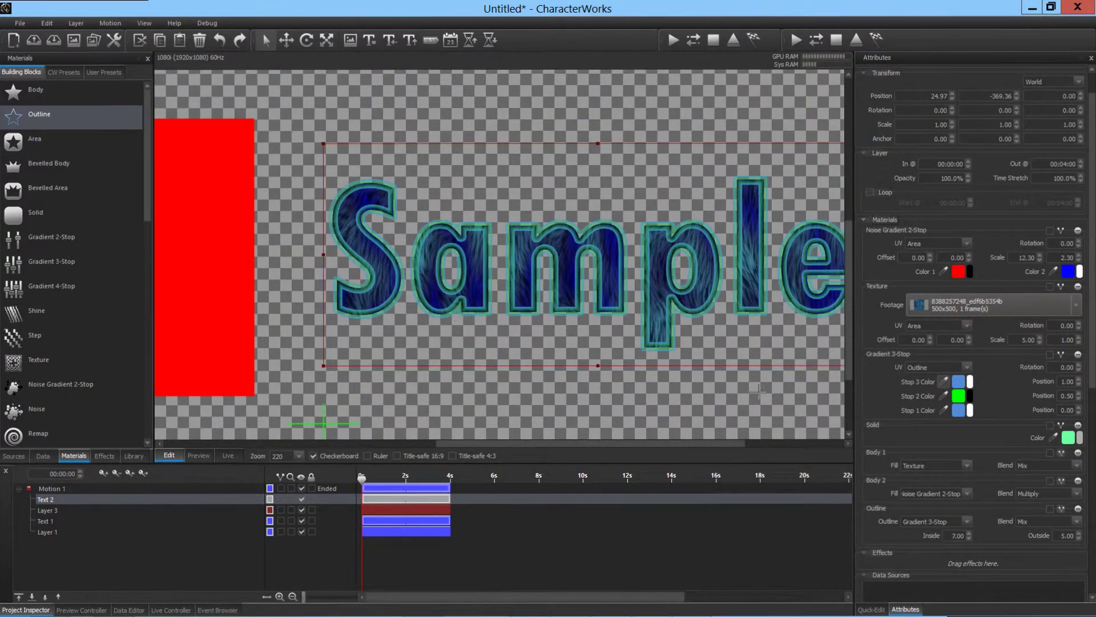
{"action": "left_click", "coordinate": [1060, 537]}
{"action": "scroll", "coordinate": [1061, 537], "scroll_direction": "down", "scroll_amount": 2}
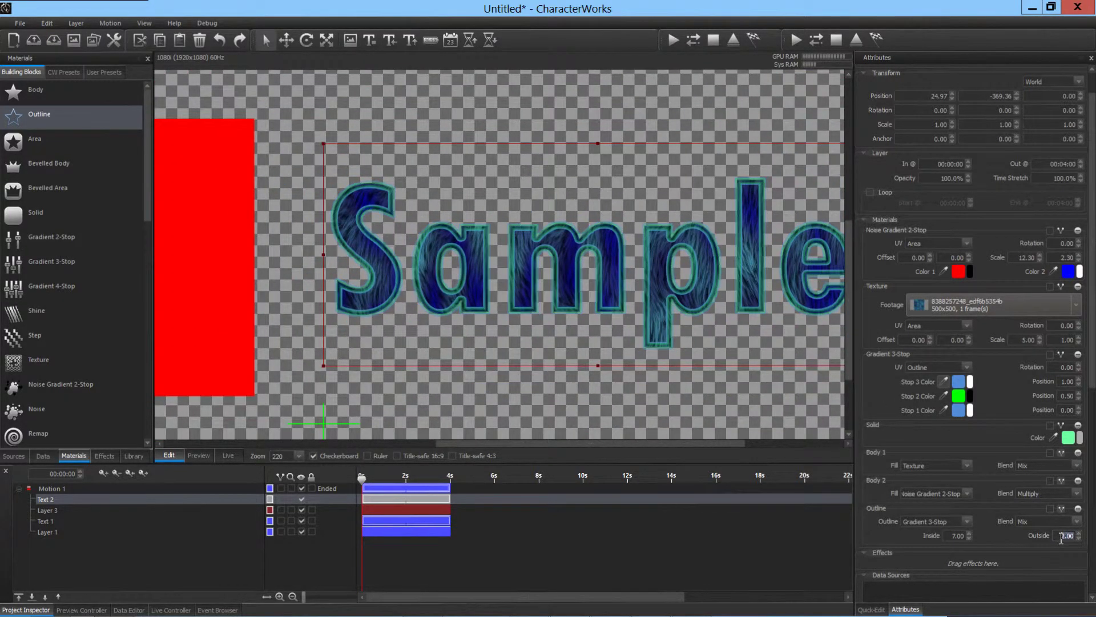
Step: Set the Outline material's Inside width to 7.00 and its Outside width to 0.00 on the Sample text
{"action": "left_click", "coordinate": [955, 535]}
{"action": "scroll", "coordinate": [955, 535], "scroll_direction": "up", "scroll_amount": 5}
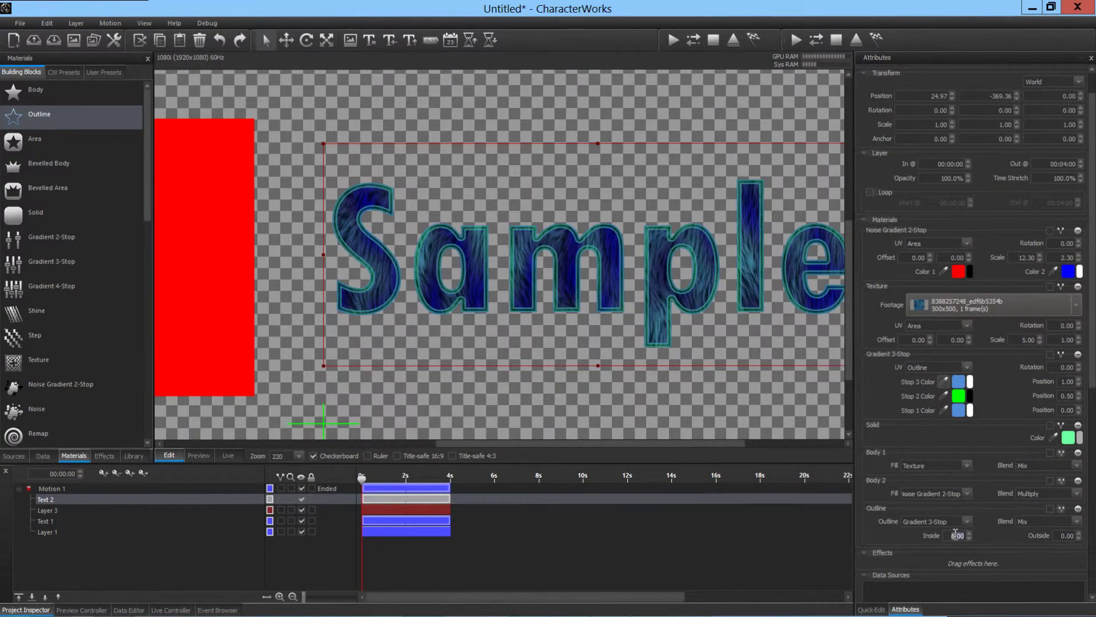
{"action": "scroll", "coordinate": [955, 533], "scroll_direction": "up", "scroll_amount": 1}
{"action": "left_click_drag", "start_coordinate": [574, 322], "coordinate": [500, 311]}
{"action": "scroll", "coordinate": [500, 311], "scroll_direction": "up", "scroll_amount": 5}
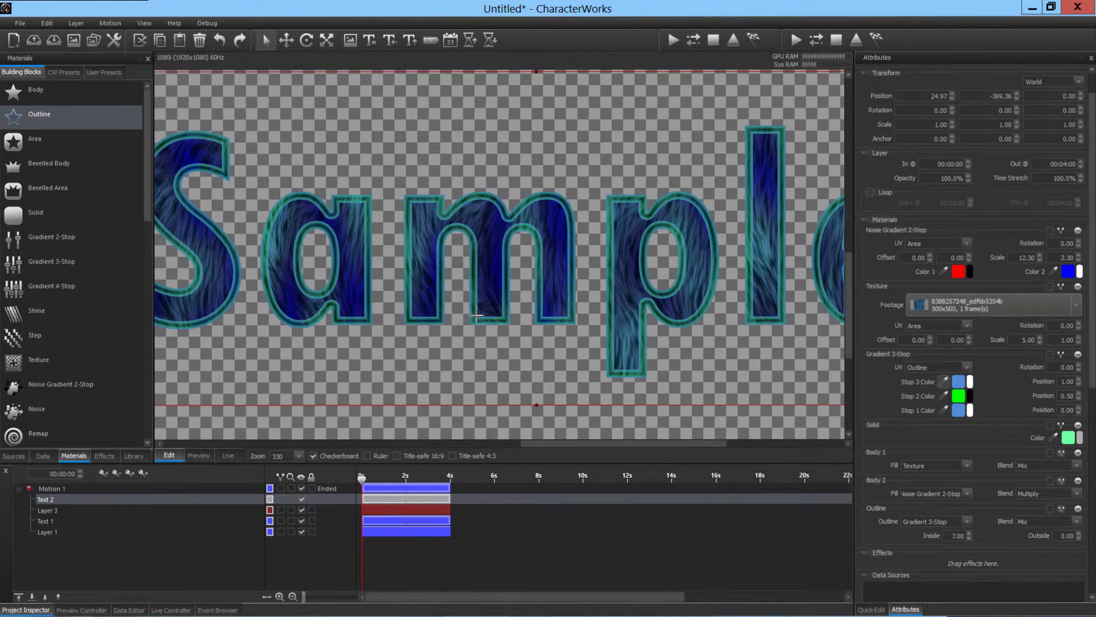
{"action": "left_click_drag", "start_coordinate": [577, 298], "coordinate": [453, 298]}
{"action": "scroll", "coordinate": [451, 300], "scroll_direction": "up", "scroll_amount": 1}
{"action": "scroll", "coordinate": [451, 300], "scroll_direction": "down", "scroll_amount": 4}
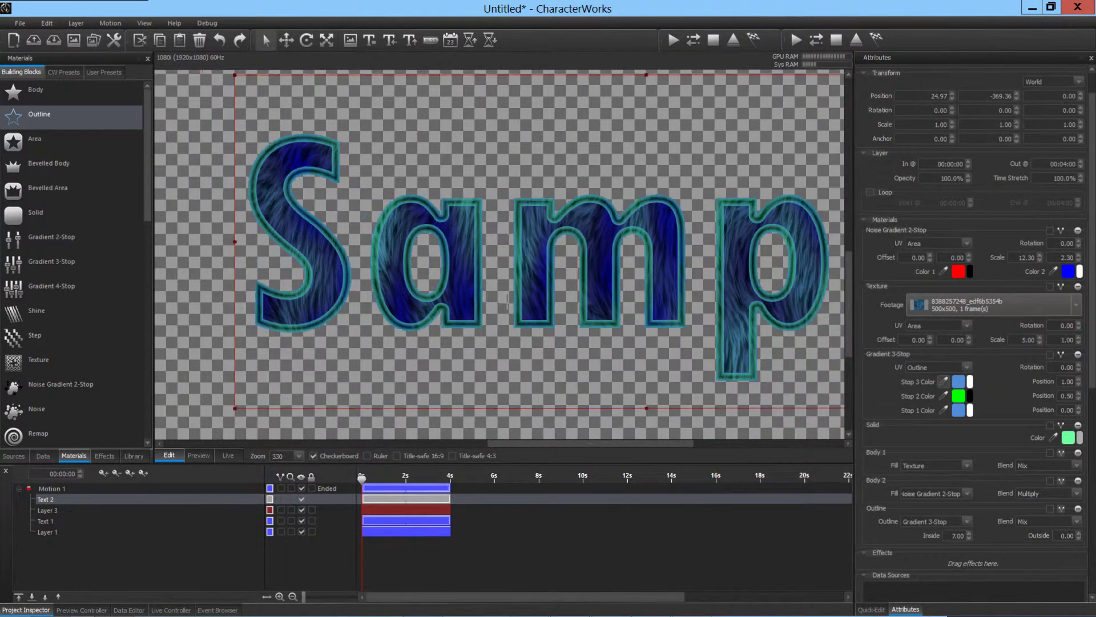
{"action": "scroll", "coordinate": [445, 292], "scroll_direction": "down", "scroll_amount": 1}
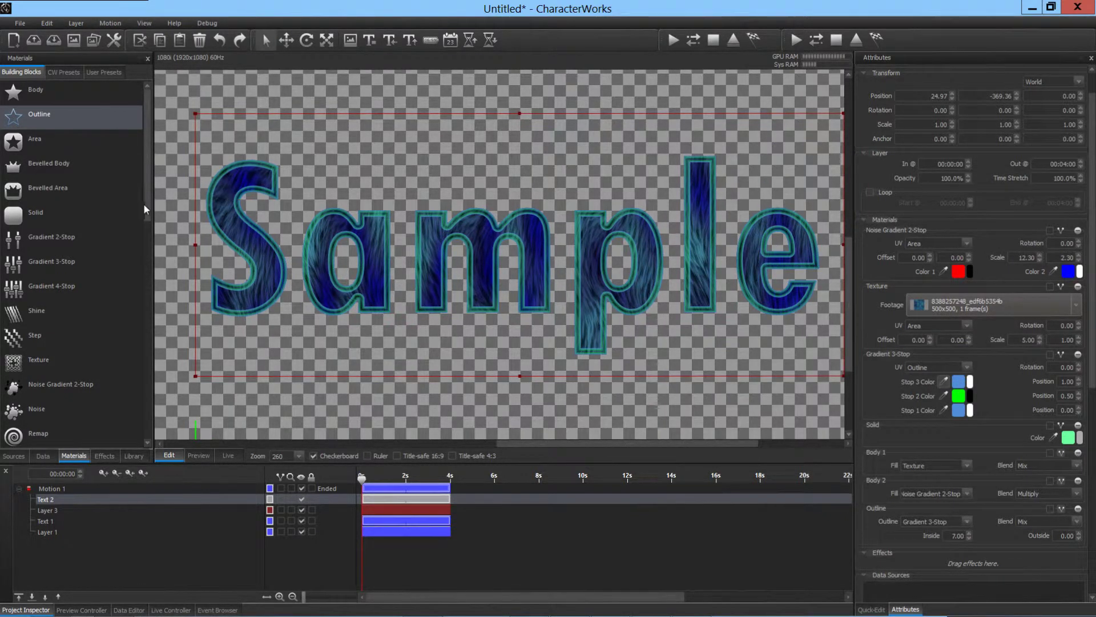
Step: Add a Drop Shadow material to the Sample text's material stack and color it dark blue
{"action": "left_click_drag", "start_coordinate": [150, 205], "coordinate": [156, 315]}
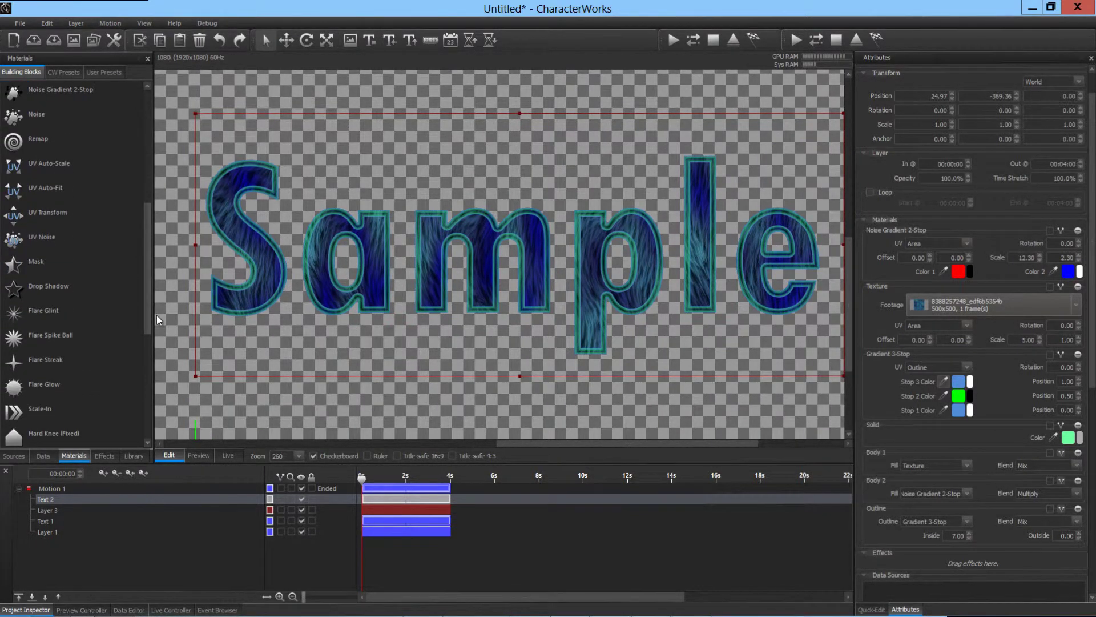
{"action": "left_click_drag", "start_coordinate": [59, 289], "coordinate": [977, 227]}
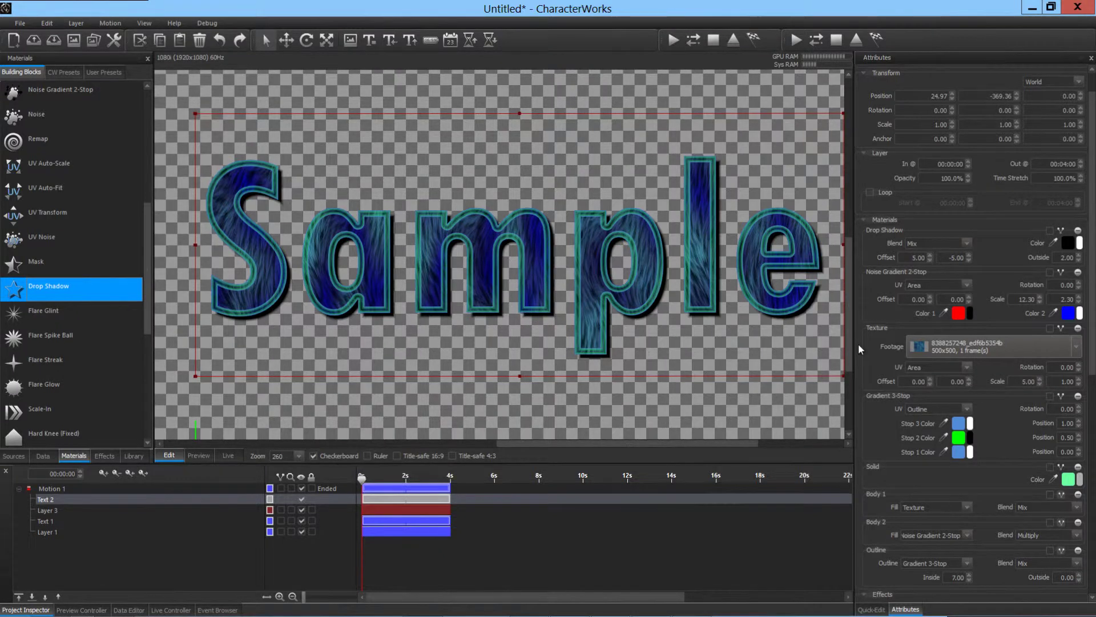
{"action": "left_click", "coordinate": [1062, 243]}
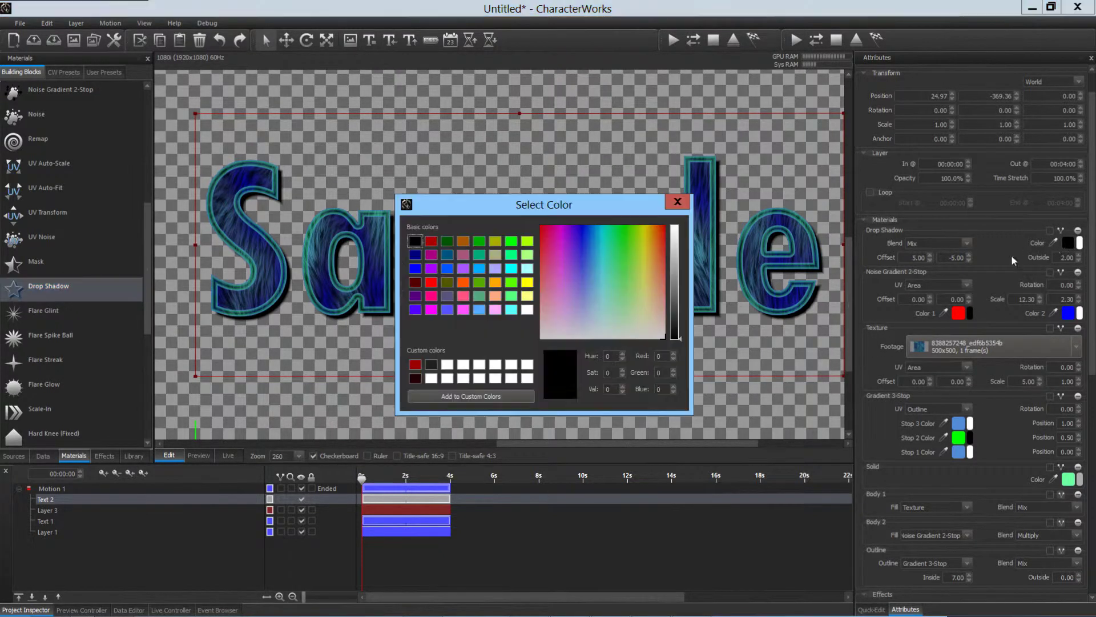
{"action": "left_click", "coordinate": [579, 277]}
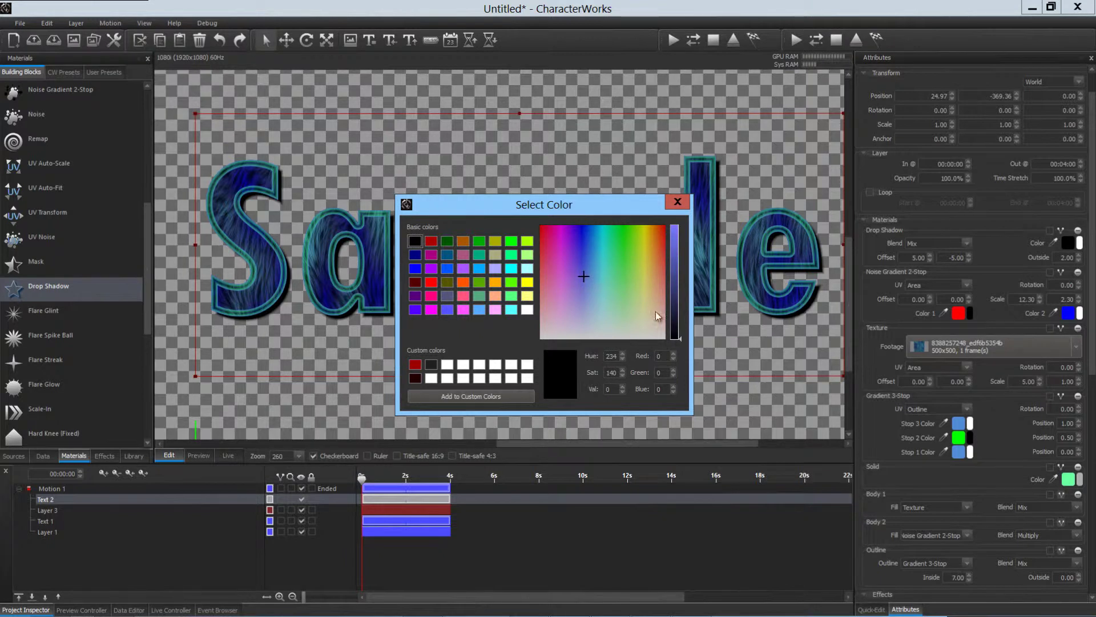
{"action": "left_click_drag", "start_coordinate": [675, 310], "coordinate": [677, 302]}
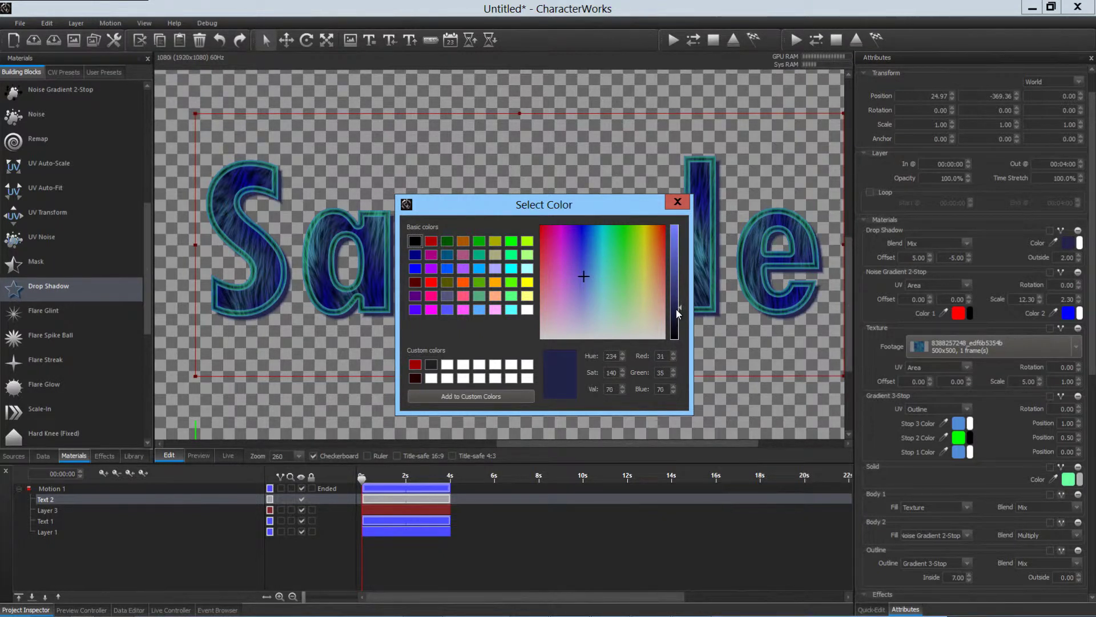
{"action": "left_click", "coordinate": [678, 203]}
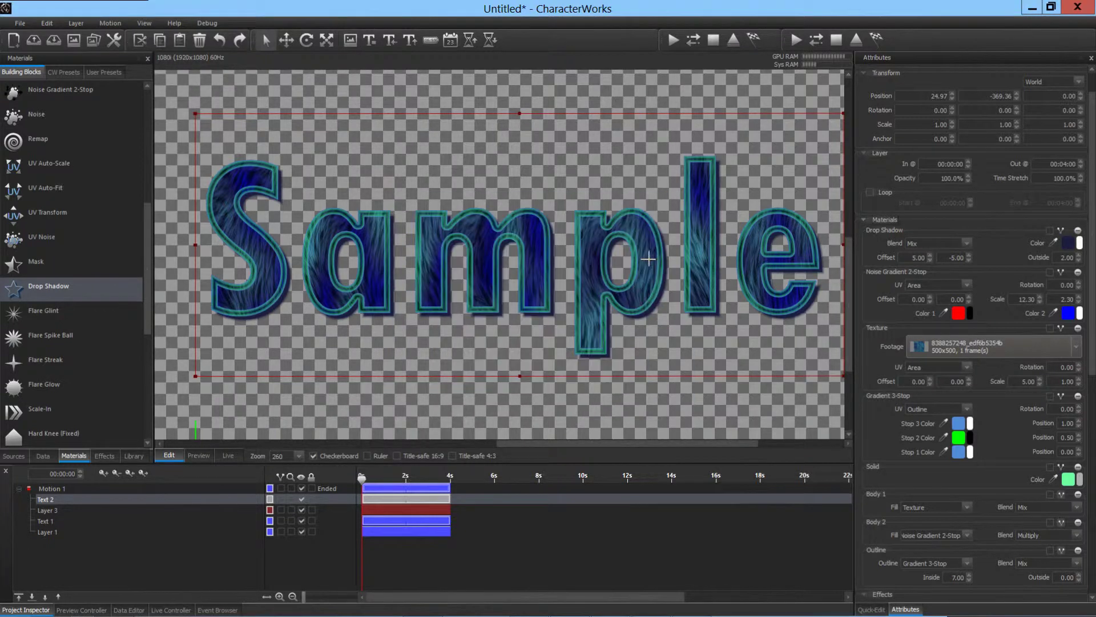
Step: Set the Drop Shadow's blend mode to Multiply and its Outside width to 4.00
{"action": "left_click", "coordinate": [966, 243]}
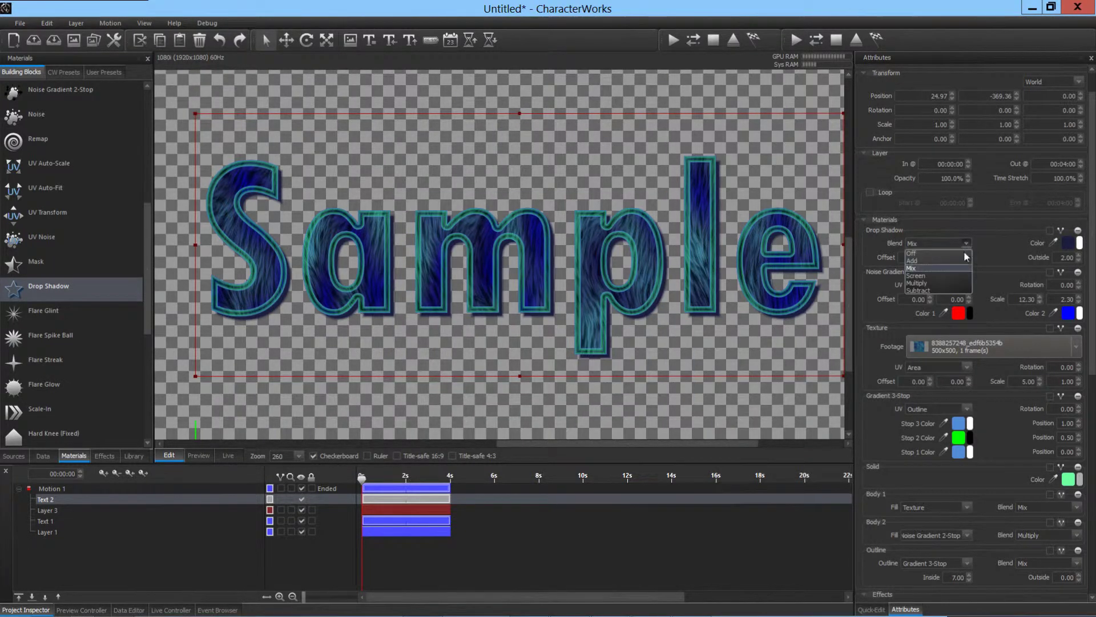
{"action": "left_click", "coordinate": [947, 281]}
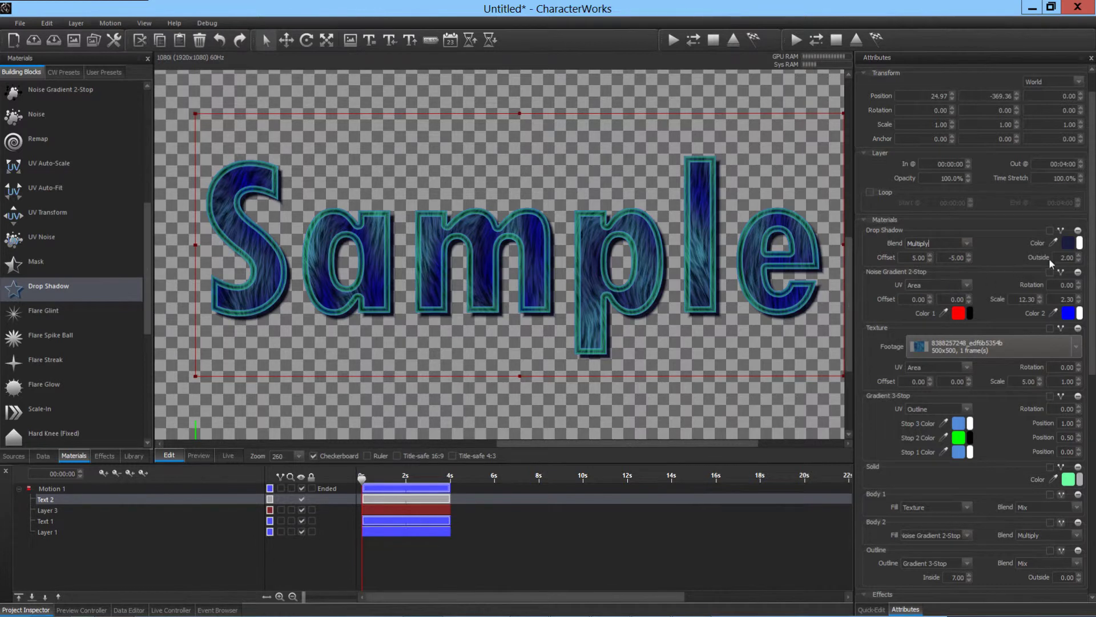
{"action": "scroll", "coordinate": [816, 297], "scroll_direction": "up", "scroll_amount": 2}
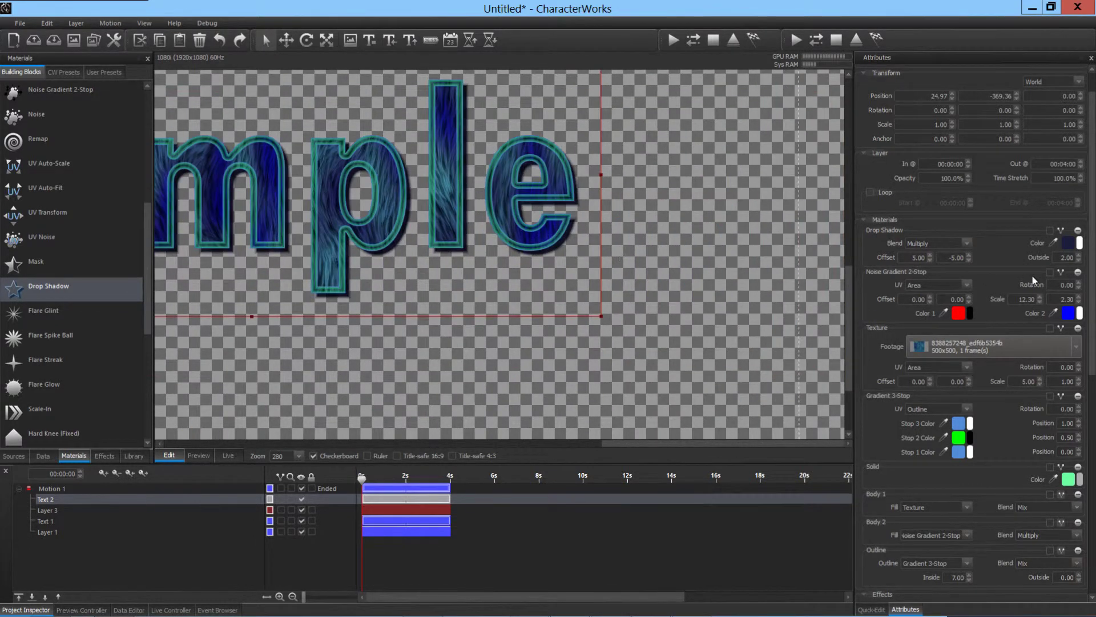
{"action": "double_click", "coordinate": [1066, 258]}
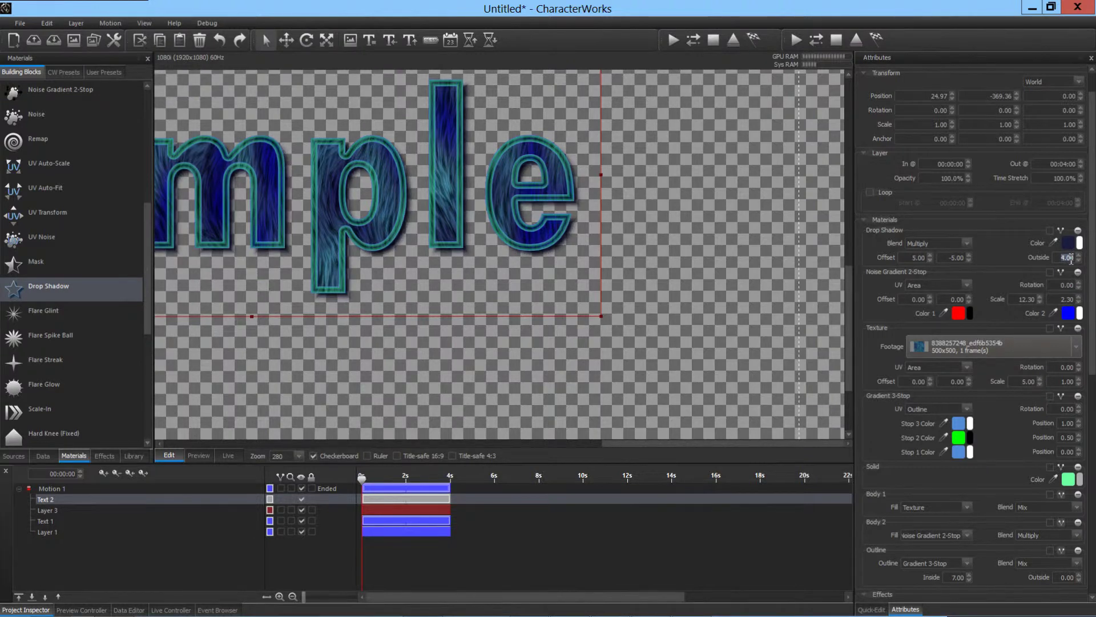
{"action": "scroll", "coordinate": [1070, 259], "scroll_direction": "up", "scroll_amount": 1}
{"action": "left_click_drag", "start_coordinate": [455, 184], "coordinate": [639, 253]}
{"action": "scroll", "coordinate": [616, 216], "scroll_direction": "down", "scroll_amount": 1}
{"action": "scroll", "coordinate": [616, 216], "scroll_direction": "down", "scroll_amount": 2}
{"action": "scroll", "coordinate": [638, 254], "scroll_direction": "down", "scroll_amount": 1}
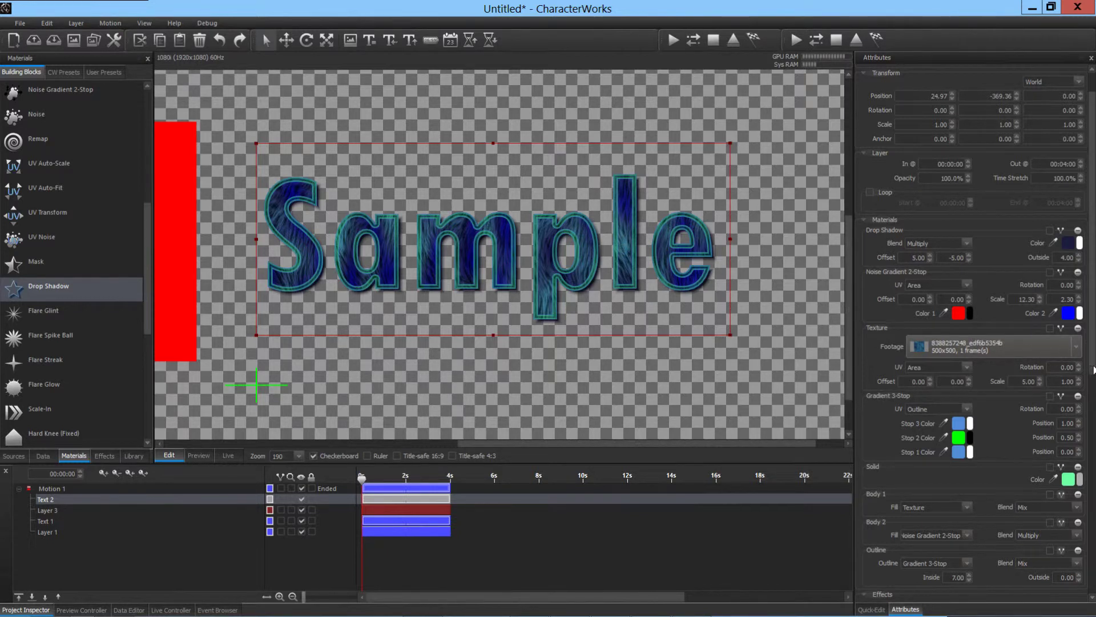
Step: Select all of the Sample text's materials except Solid and save them together as a new user preset
{"action": "left_click_drag", "start_coordinate": [1093, 370], "coordinate": [1093, 461]}
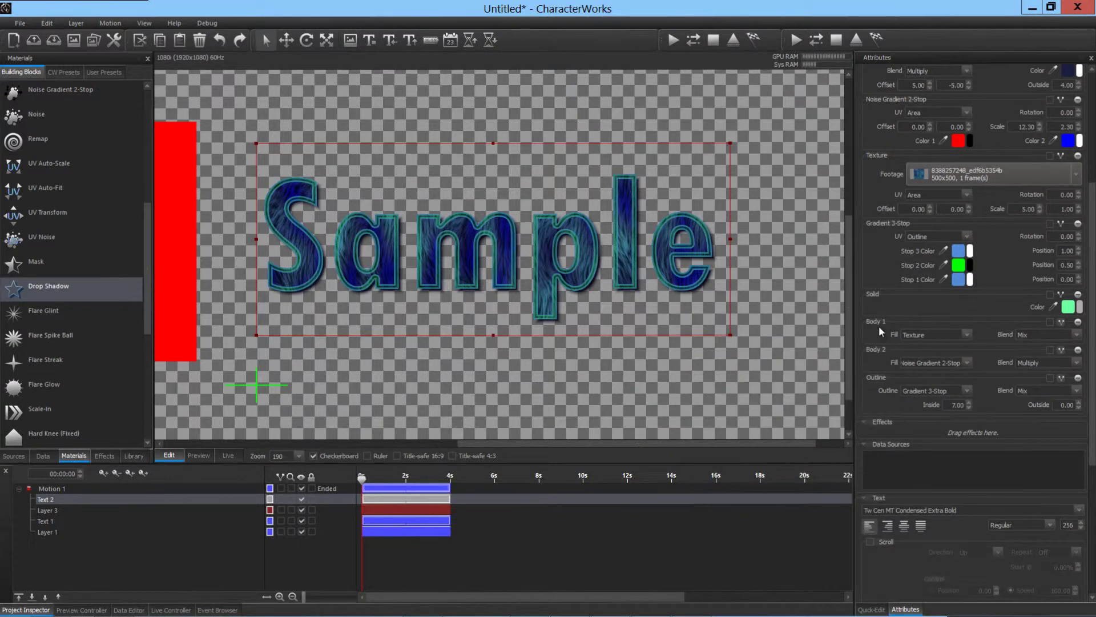
{"action": "scroll", "coordinate": [1093, 285], "scroll_direction": "up", "scroll_amount": 3}
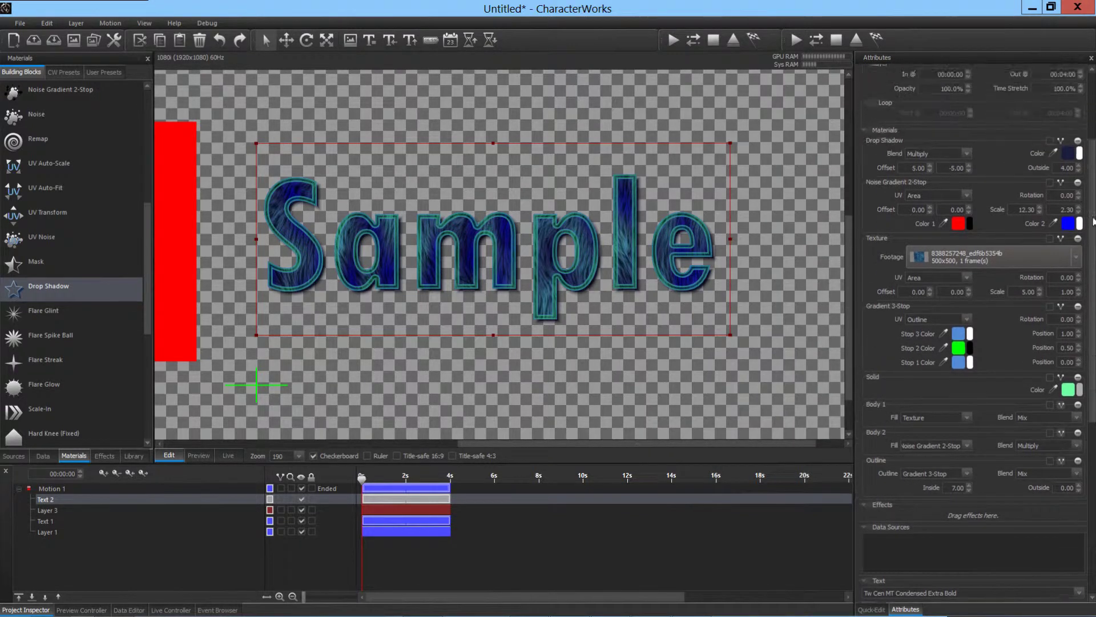
{"action": "left_click", "coordinate": [1049, 225]}
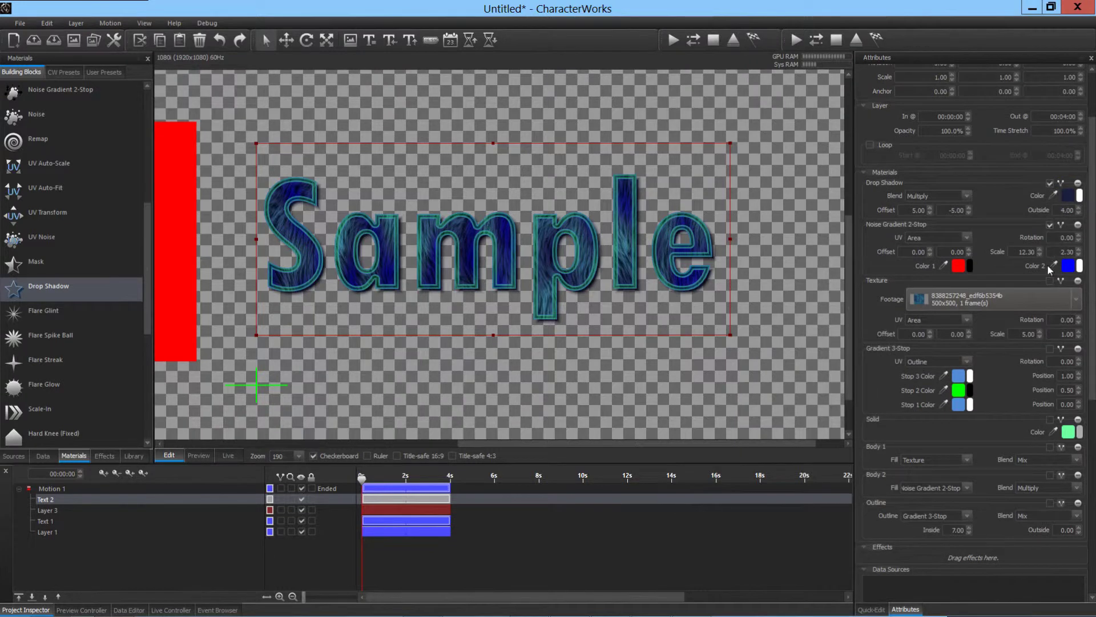
{"action": "left_click", "coordinate": [105, 72]}
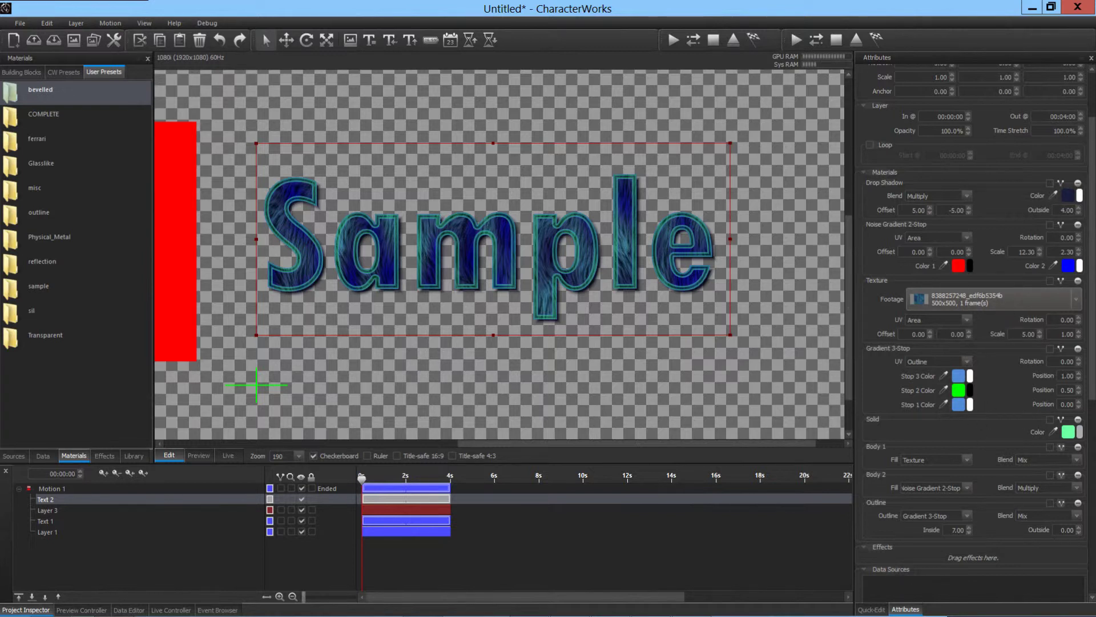
{"action": "scroll", "coordinate": [1091, 411], "scroll_direction": "down", "scroll_amount": 3}
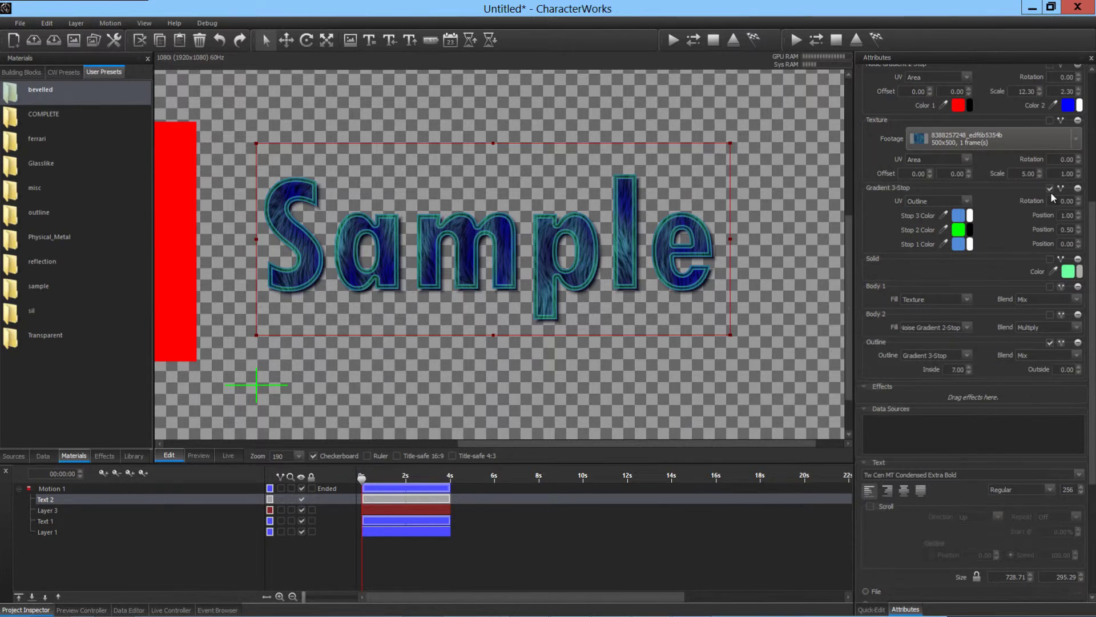
{"action": "left_click_drag", "start_coordinate": [1092, 363], "coordinate": [1093, 331]}
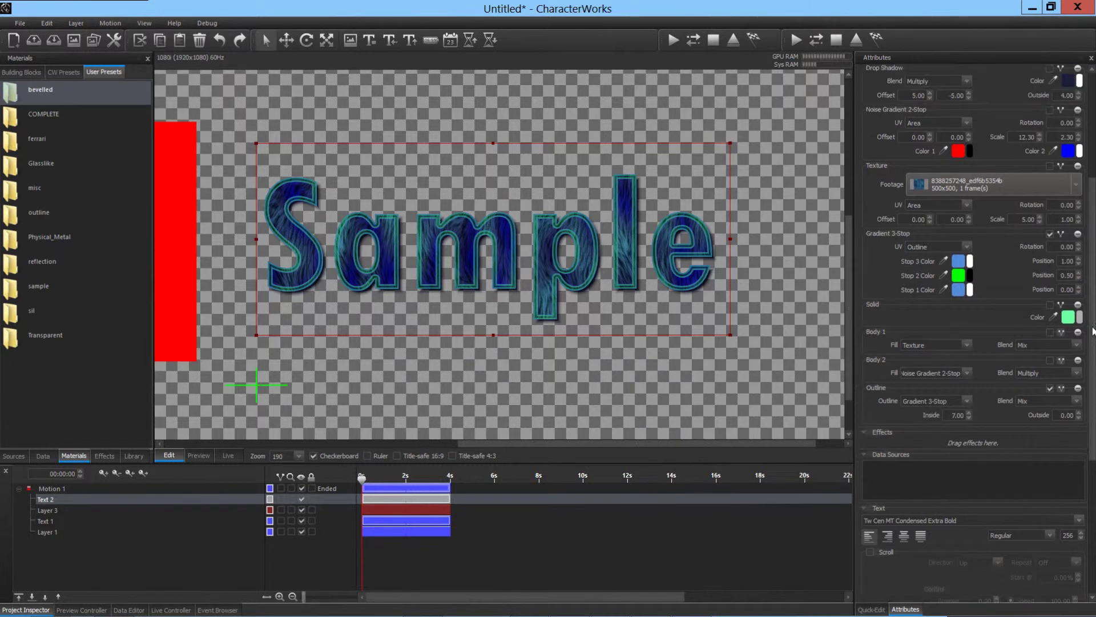
{"action": "scroll", "coordinate": [1063, 447], "scroll_direction": "up", "scroll_amount": 3}
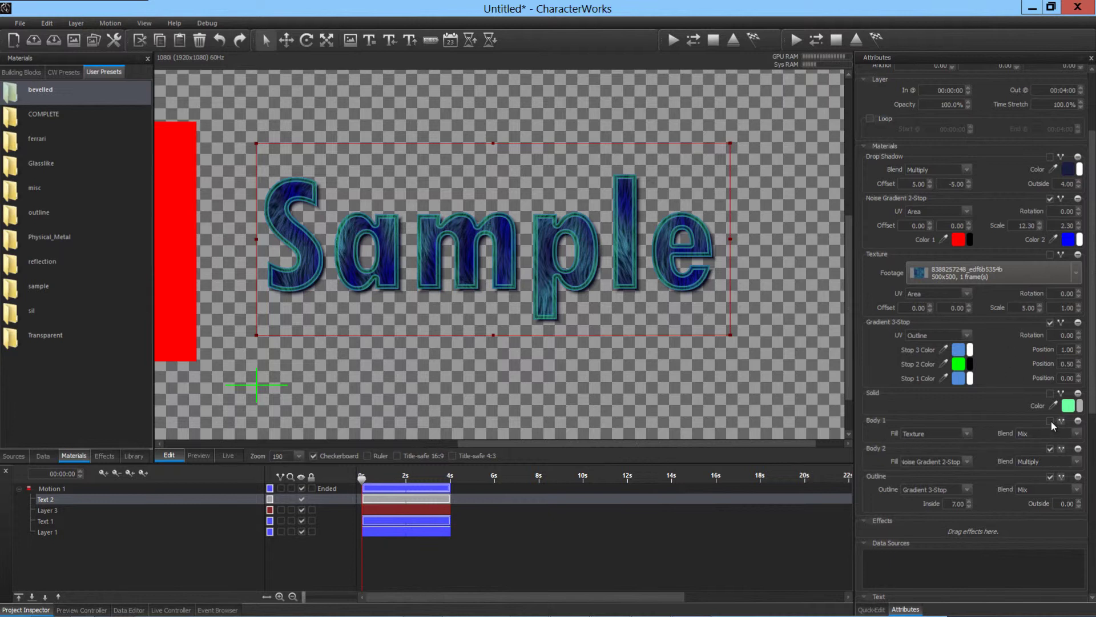
{"action": "left_click", "coordinate": [1049, 255]}
{"action": "left_click", "coordinate": [1050, 156]}
{"action": "left_click_drag", "start_coordinate": [876, 424], "coordinate": [59, 403]}
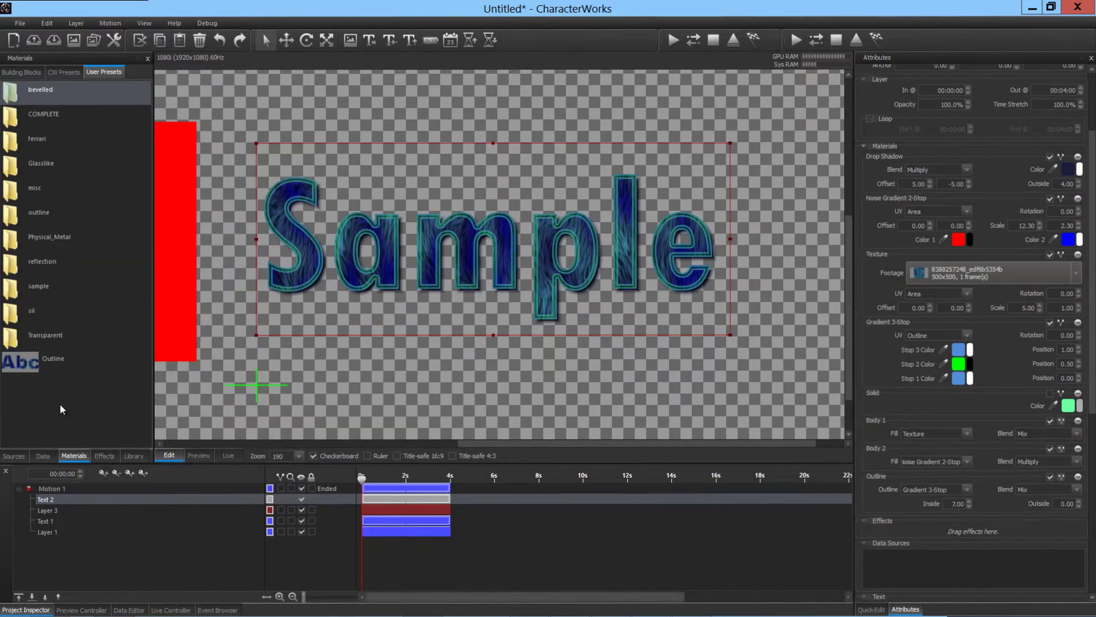
Step: Rename the newly saved Outline user preset to Sample
{"action": "left_click", "coordinate": [50, 357]}
{"action": "right_click", "coordinate": [50, 358]}
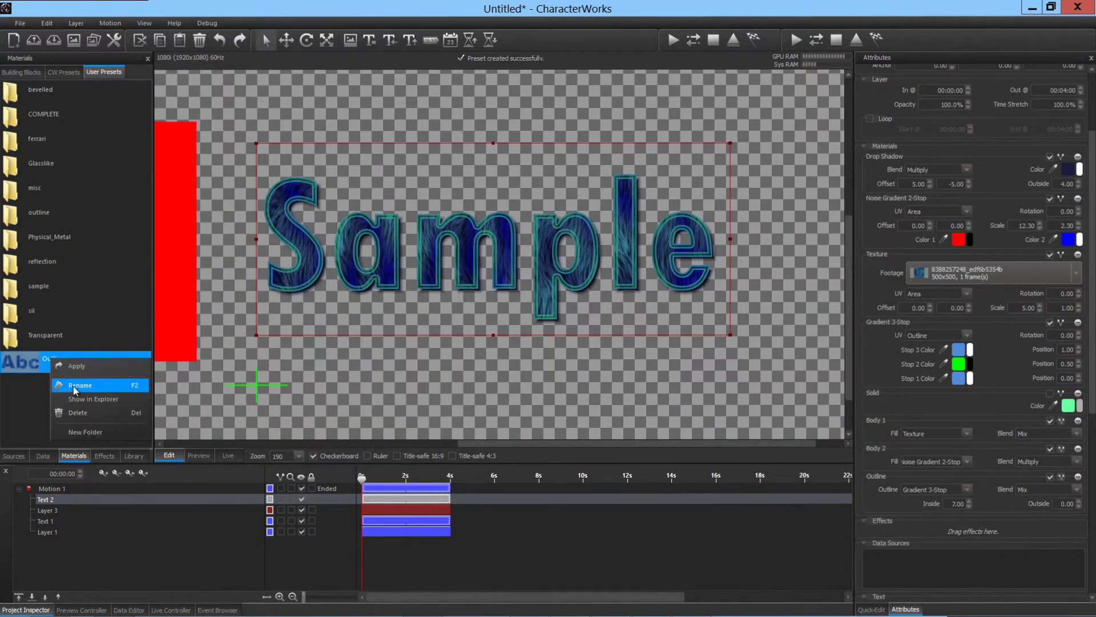
{"action": "left_click", "coordinate": [73, 386]}
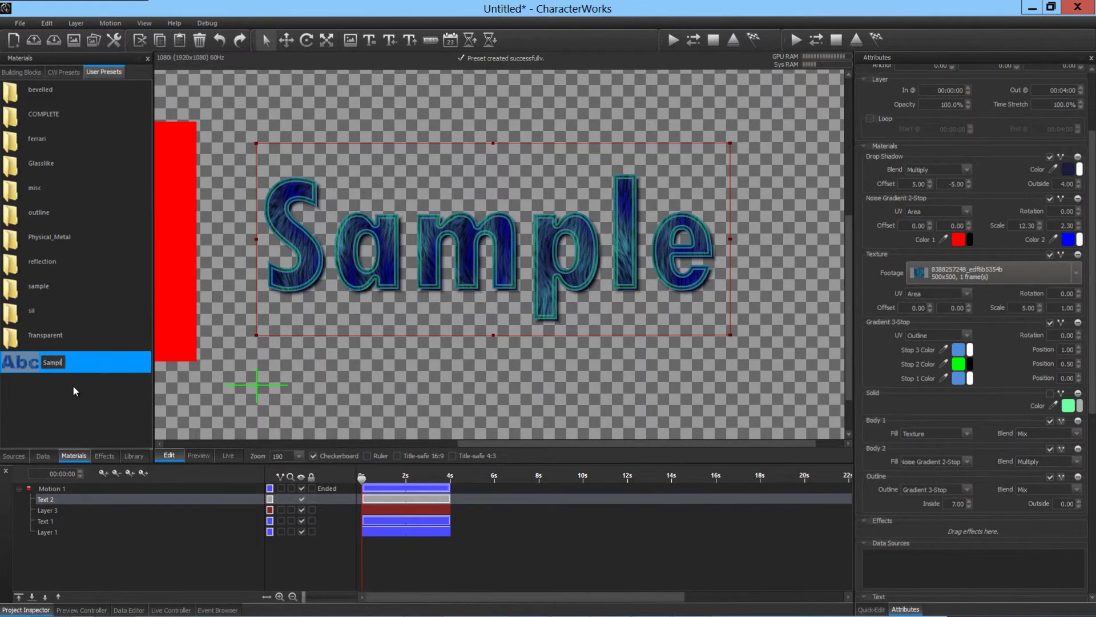
Step: Apply the Sample preset to the red rectangle and to the TEXT layer
{"action": "scroll", "coordinate": [334, 305], "scroll_direction": "down", "scroll_amount": 7}
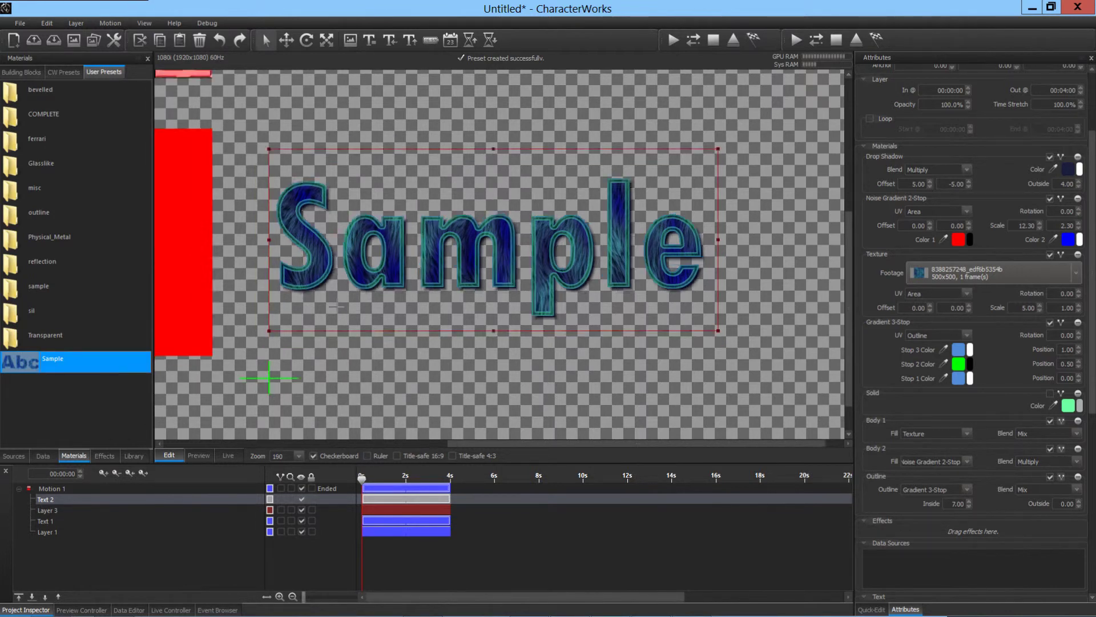
{"action": "scroll", "coordinate": [334, 305], "scroll_direction": "down", "scroll_amount": 2}
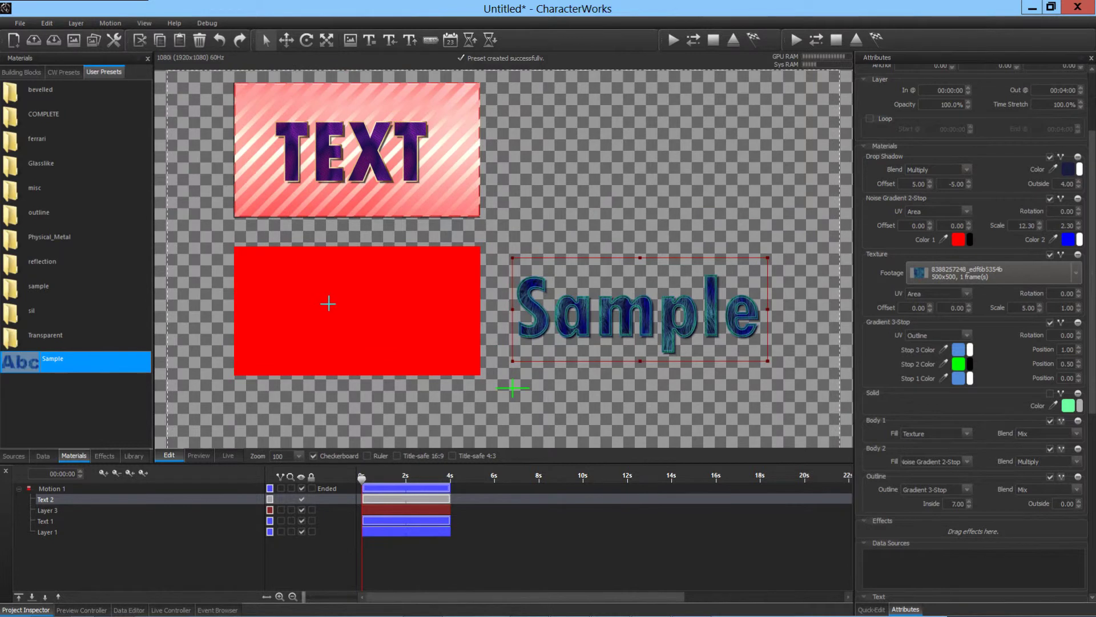
{"action": "left_click_drag", "start_coordinate": [25, 358], "coordinate": [297, 324]}
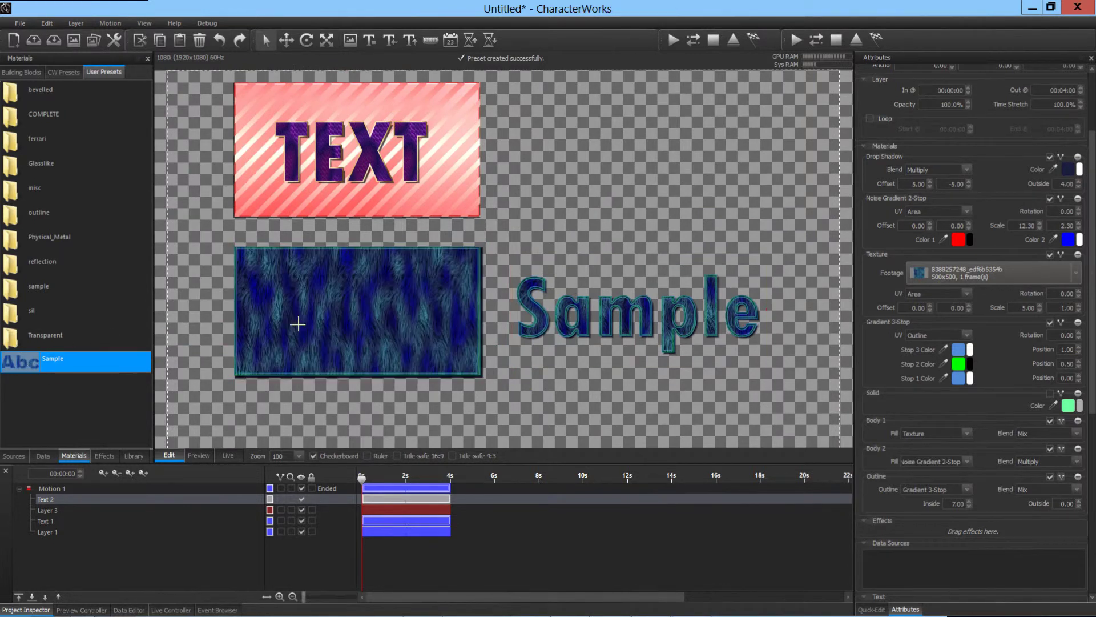
{"action": "left_click_drag", "start_coordinate": [84, 368], "coordinate": [324, 173]}
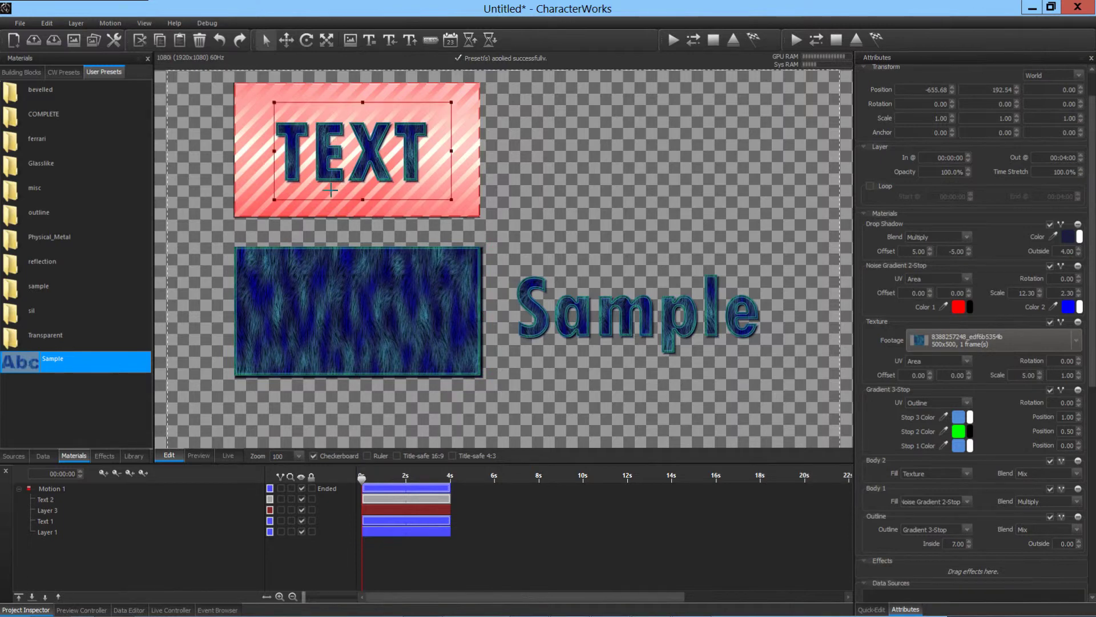
{"action": "scroll", "coordinate": [330, 190], "scroll_direction": "up", "scroll_amount": 3}
{"action": "scroll", "coordinate": [330, 190], "scroll_direction": "down", "scroll_amount": 5}
{"action": "scroll", "coordinate": [377, 75], "scroll_direction": "up", "scroll_amount": 3}
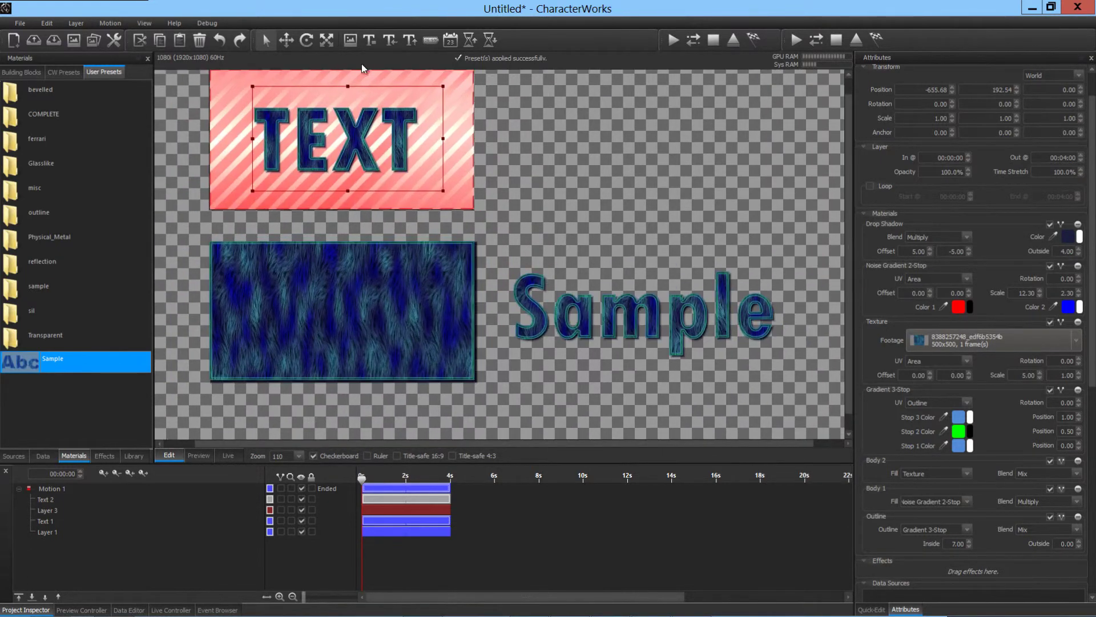
Step: Create a stationary text layer about 821 by 246 in the empty area above the word Sample, with the text Monsters
{"action": "left_click_drag", "start_coordinate": [488, 163], "coordinate": [798, 255]}
{"action": "left_click", "coordinate": [937, 551]}
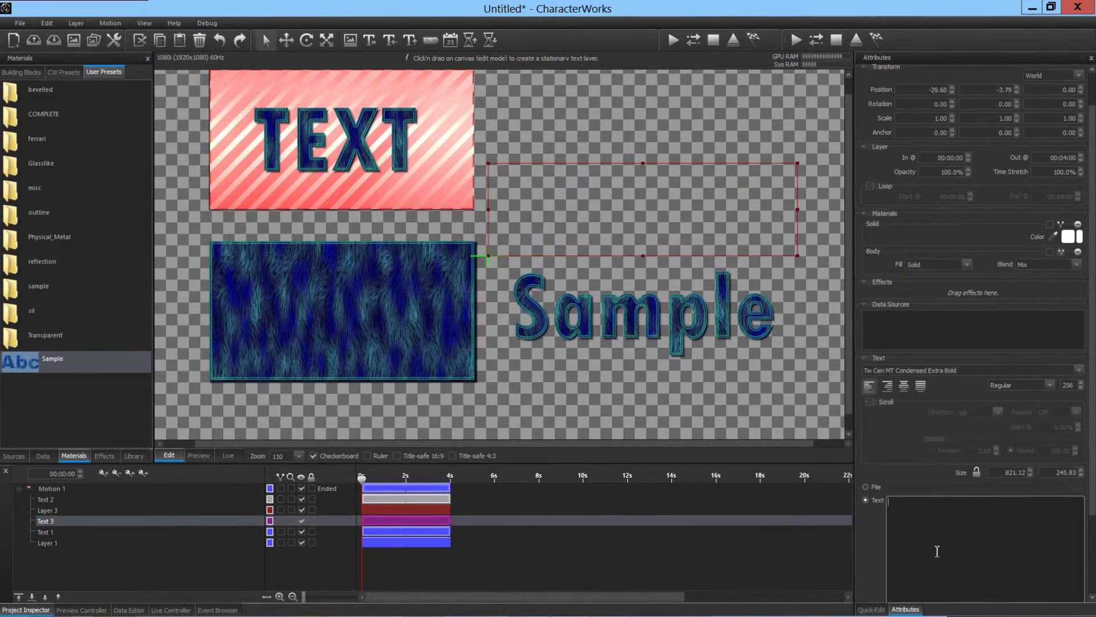
{"action": "type", "text": "Monsters"}
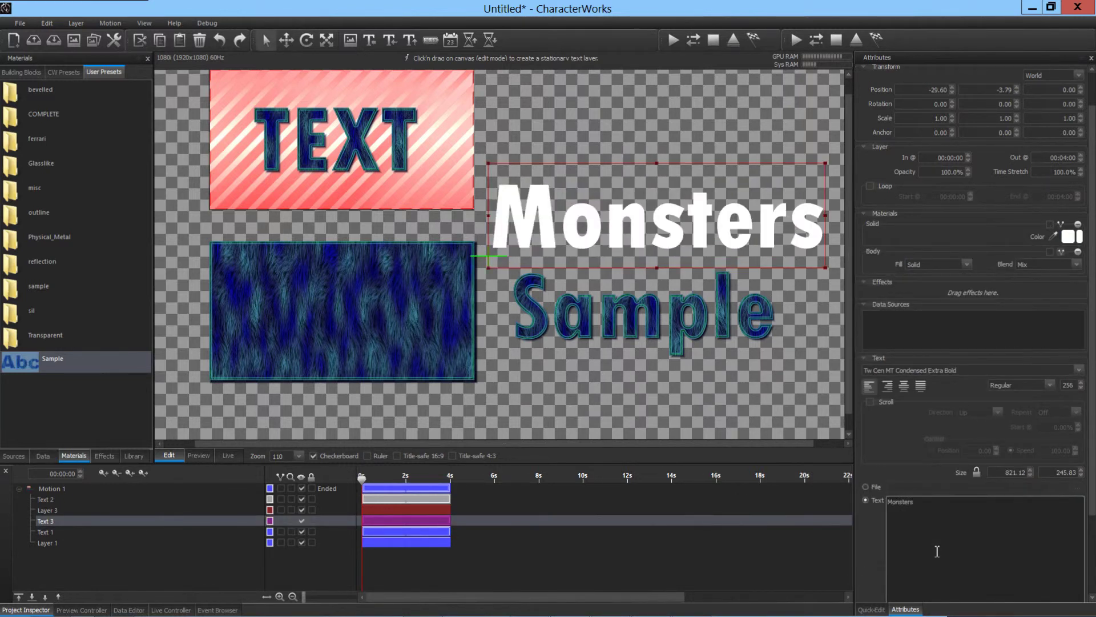
Step: Apply the Sample preset to the Monsters text and nudge the layer to about position -14.06, -8.65
{"action": "left_click_drag", "start_coordinate": [31, 358], "coordinate": [525, 227]}
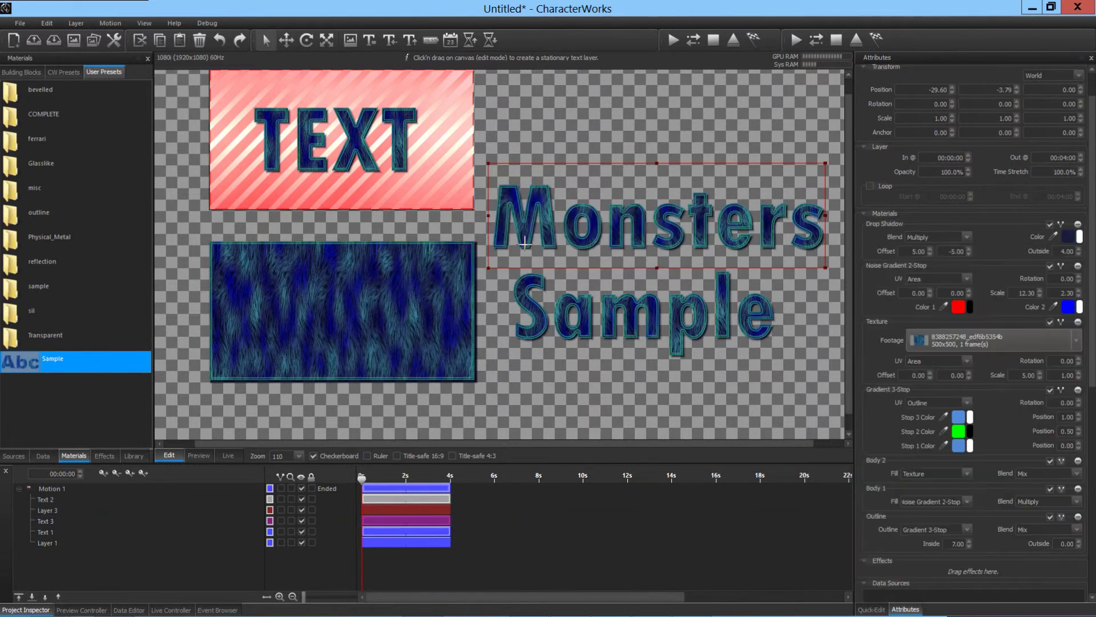
{"action": "scroll", "coordinate": [606, 258], "scroll_direction": "up", "scroll_amount": 2}
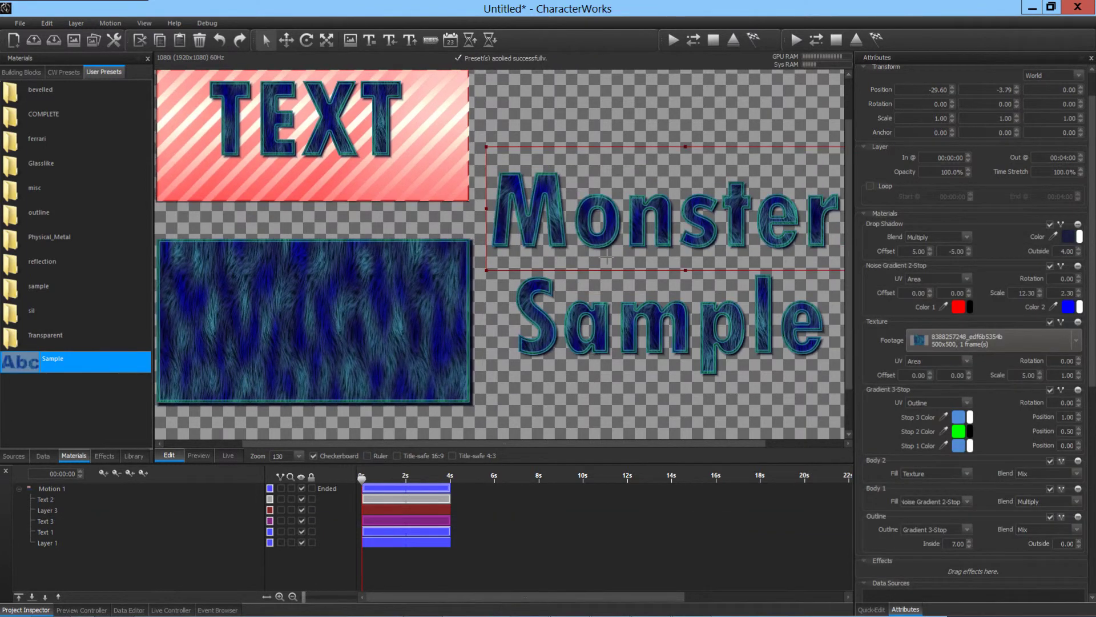
{"action": "scroll", "coordinate": [606, 258], "scroll_direction": "up", "scroll_amount": 4}
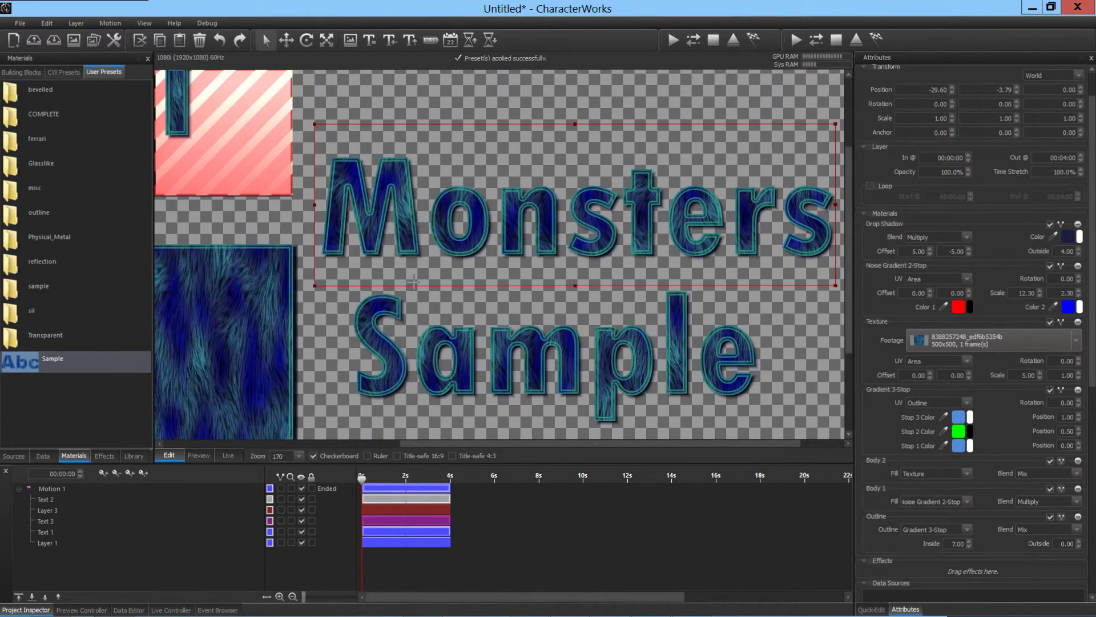
{"action": "left_click_drag", "start_coordinate": [441, 279], "coordinate": [449, 282]}
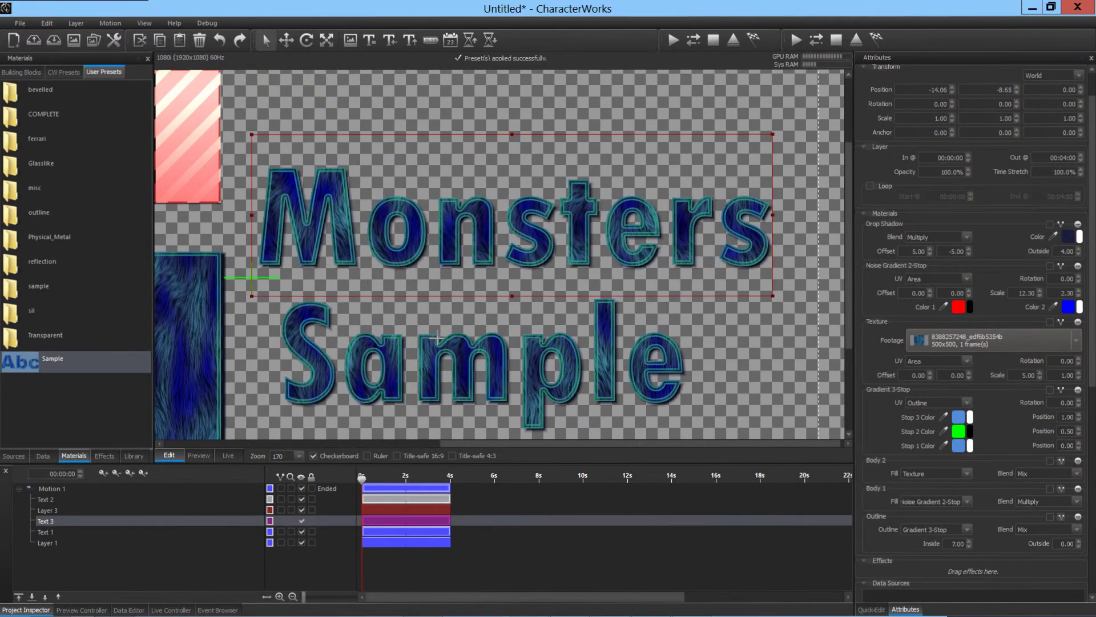